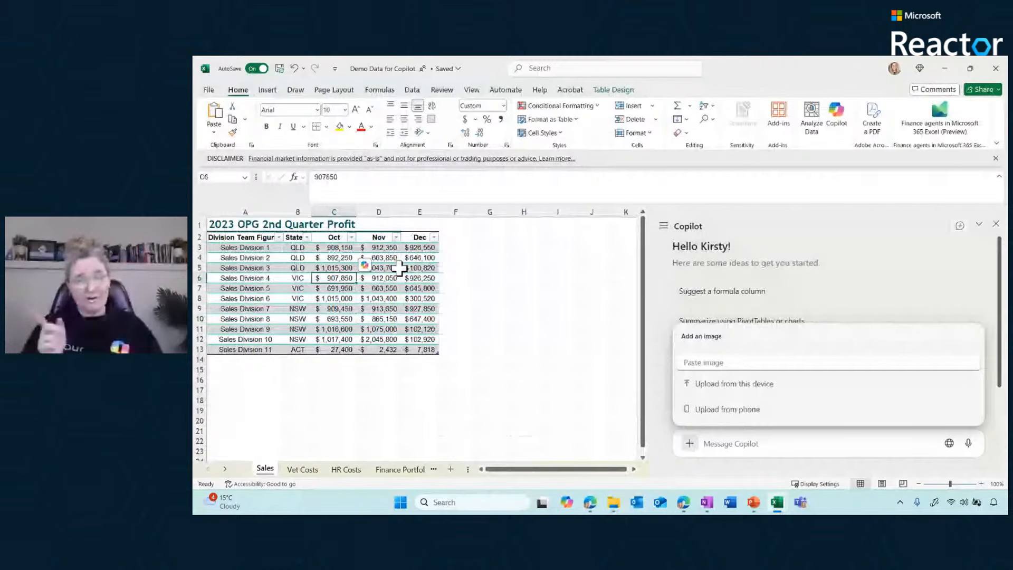
Dismiss the image upload options in the Copilot pane of the sales workbook
left_click(330, 248)
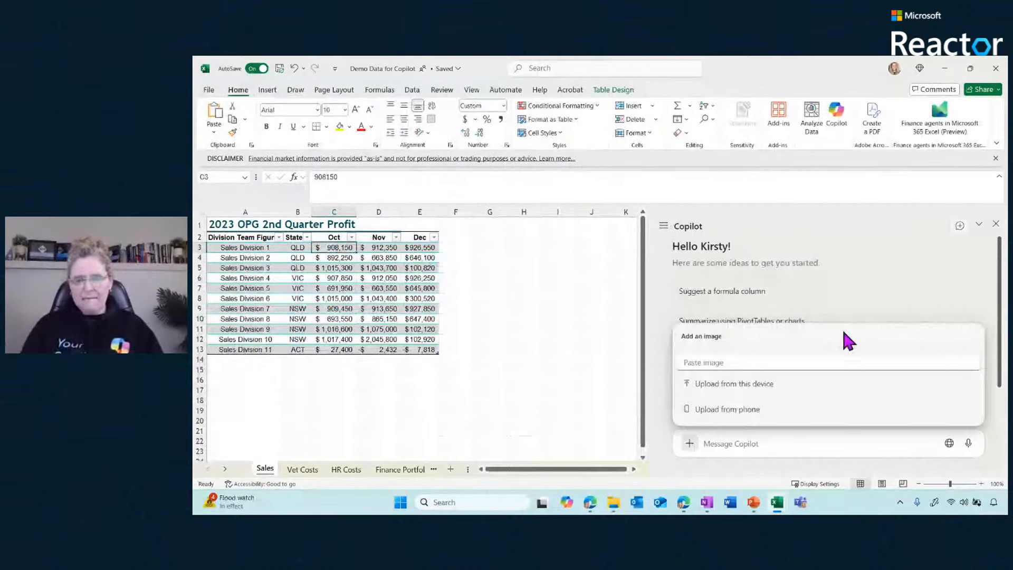
left_click(620, 386)
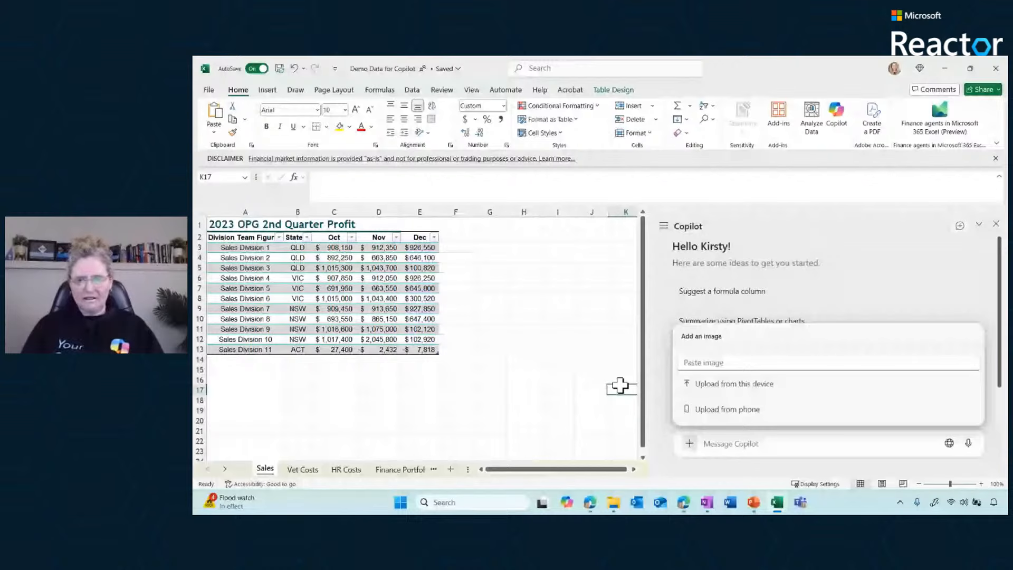
left_click(781, 442)
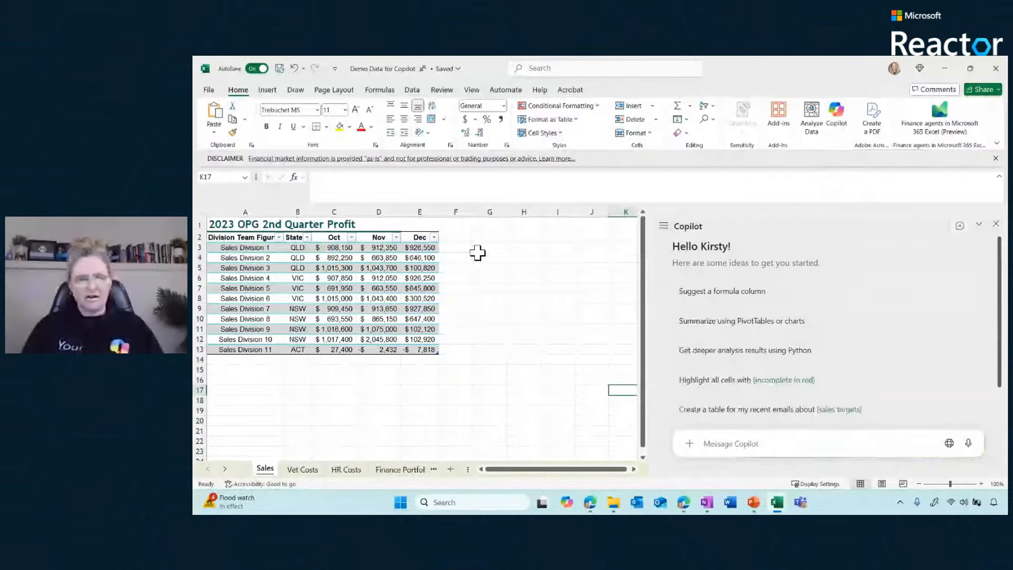
Create a new blank workbook and dismiss its Start with Copilot prompt
key("ctrl+n")
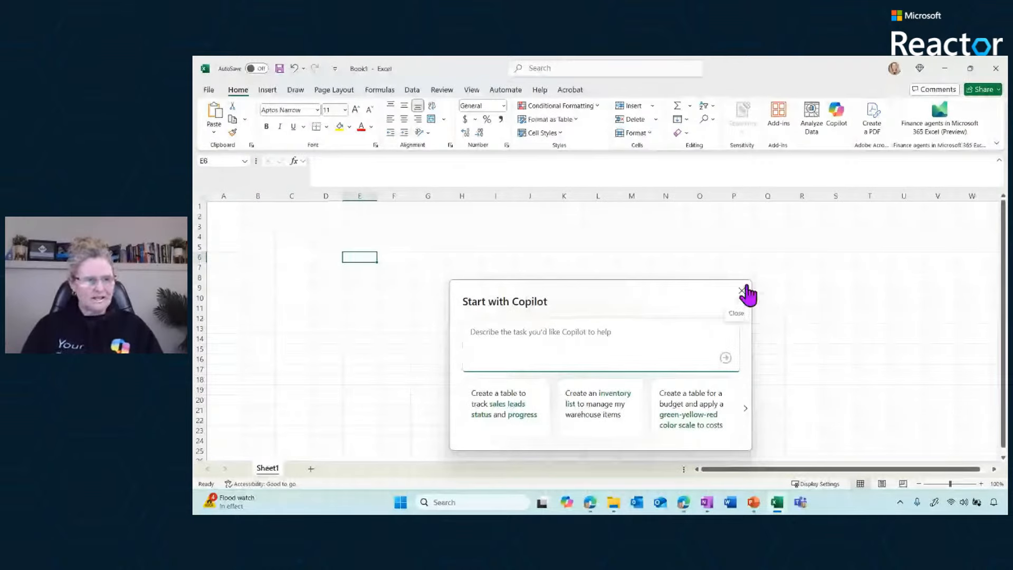
left_click(449, 171)
left_click(393, 247)
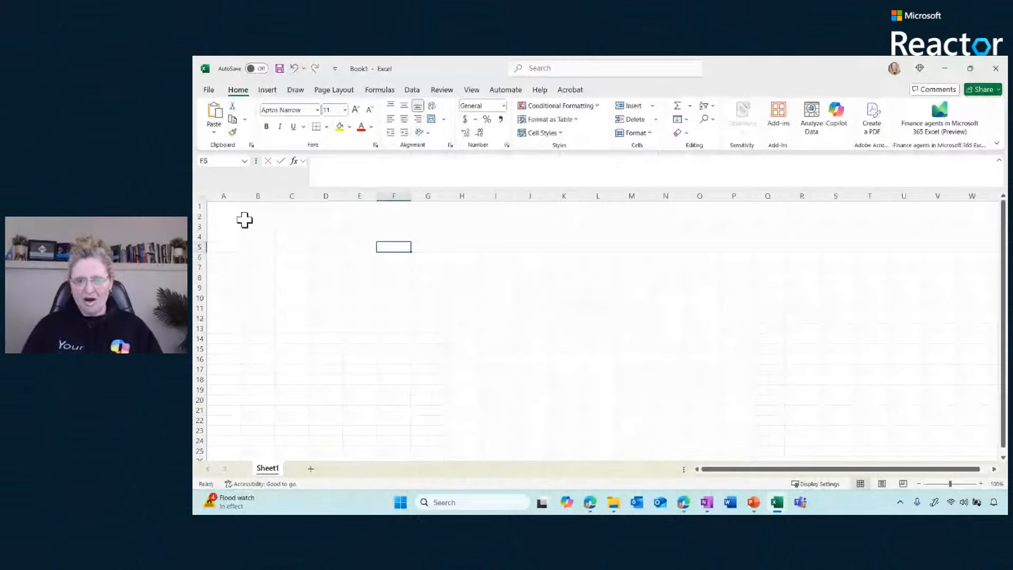
Check the AutoSave upload locations Copilot offers for the unsaved workbook, and return to the Demo Data for Copilot workbook
left_click(838, 116)
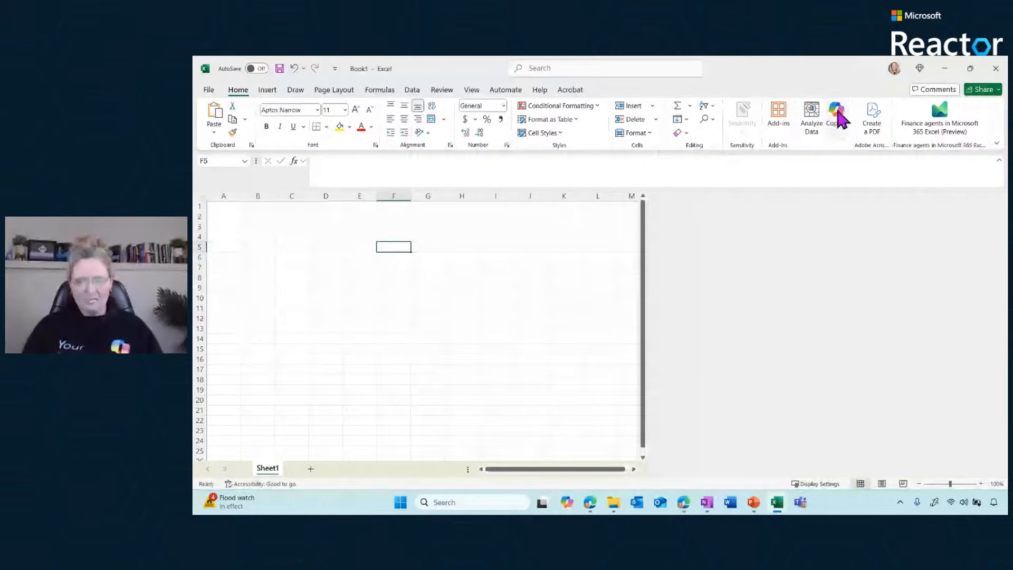
left_click(839, 117)
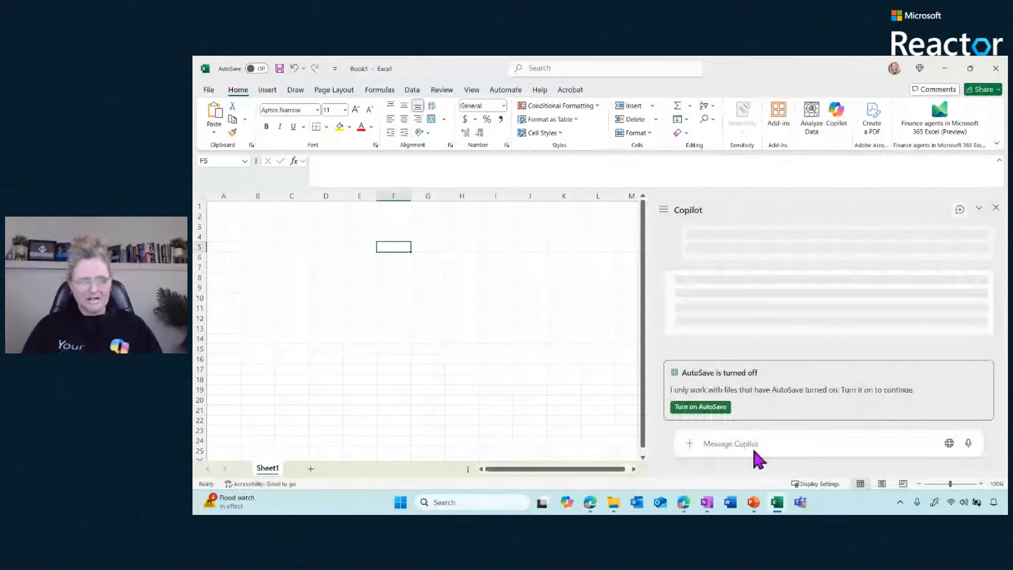
left_click(709, 408)
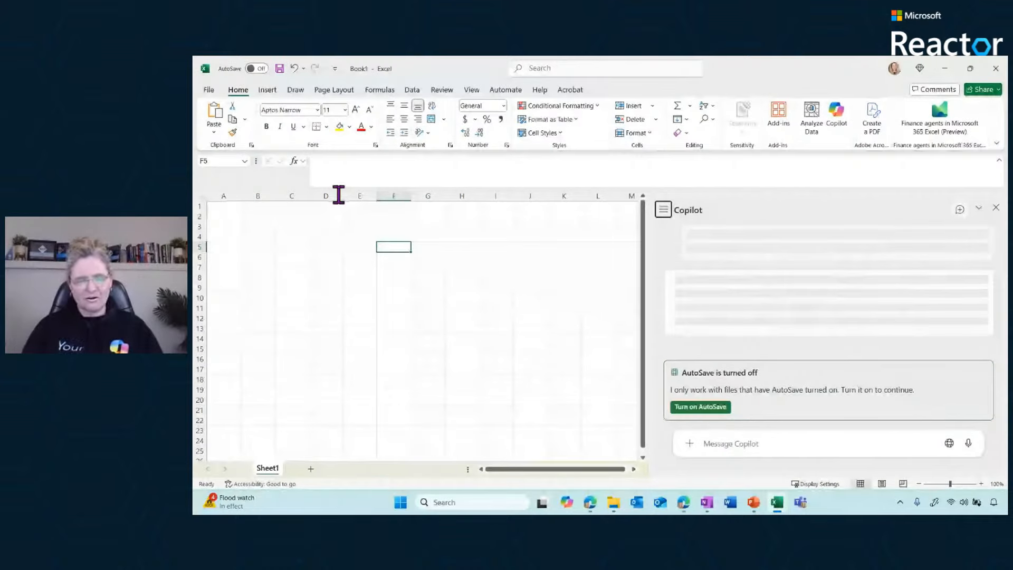
left_click(700, 407)
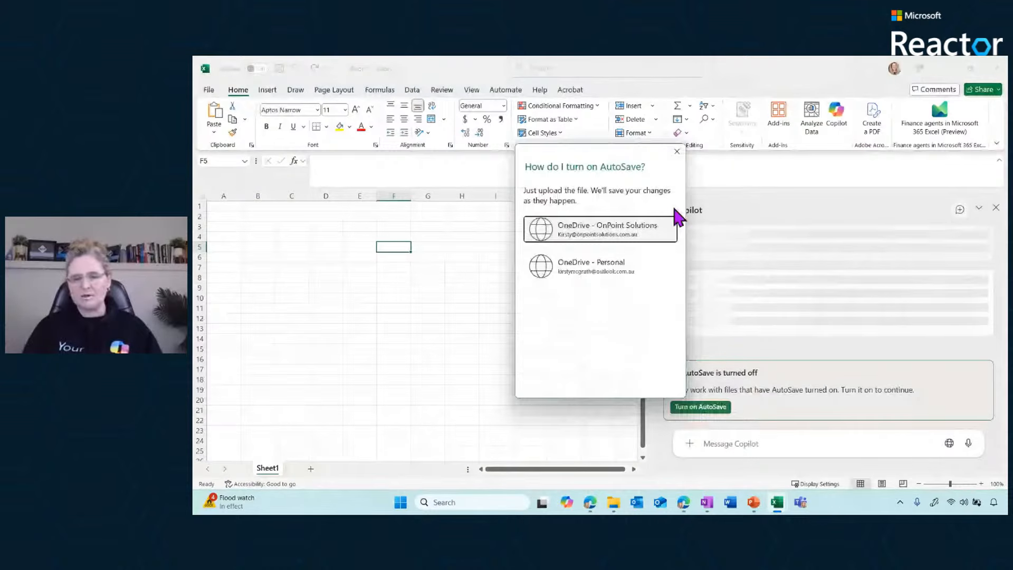
left_click(677, 152)
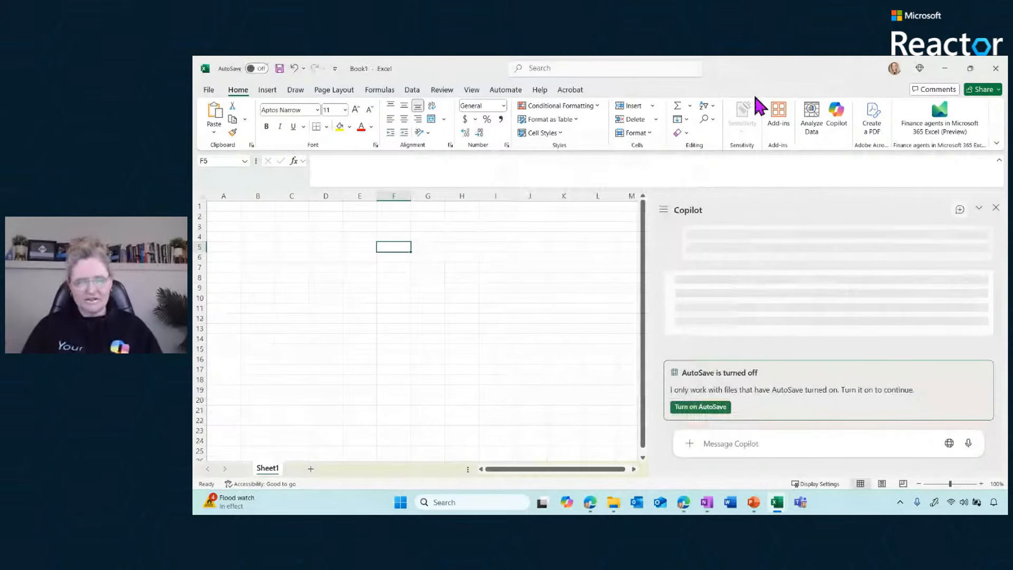
left_click(946, 72)
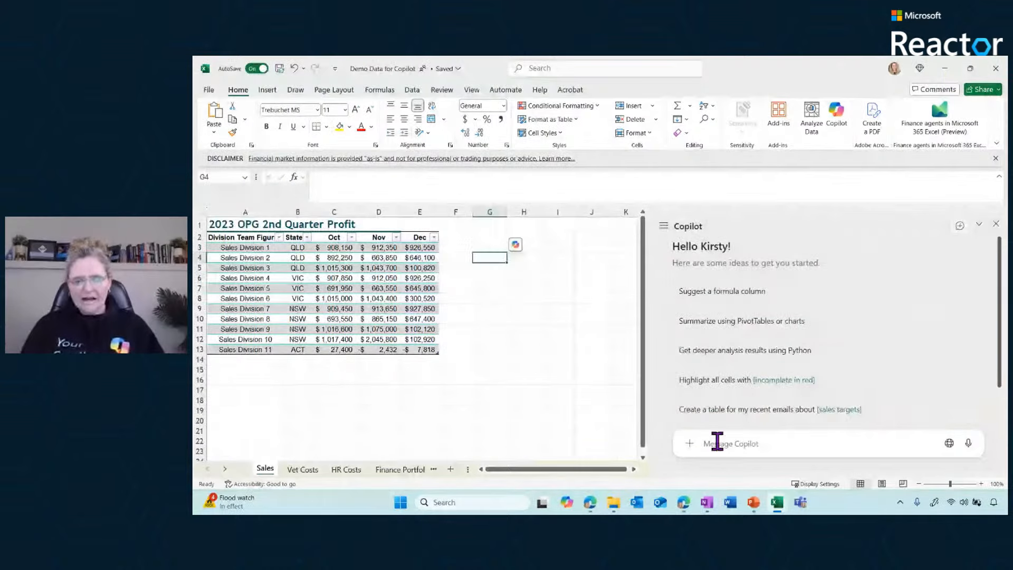
Have Copilot suggest a formula column for the sales table and insert the Quarter Total column
left_click(420, 268)
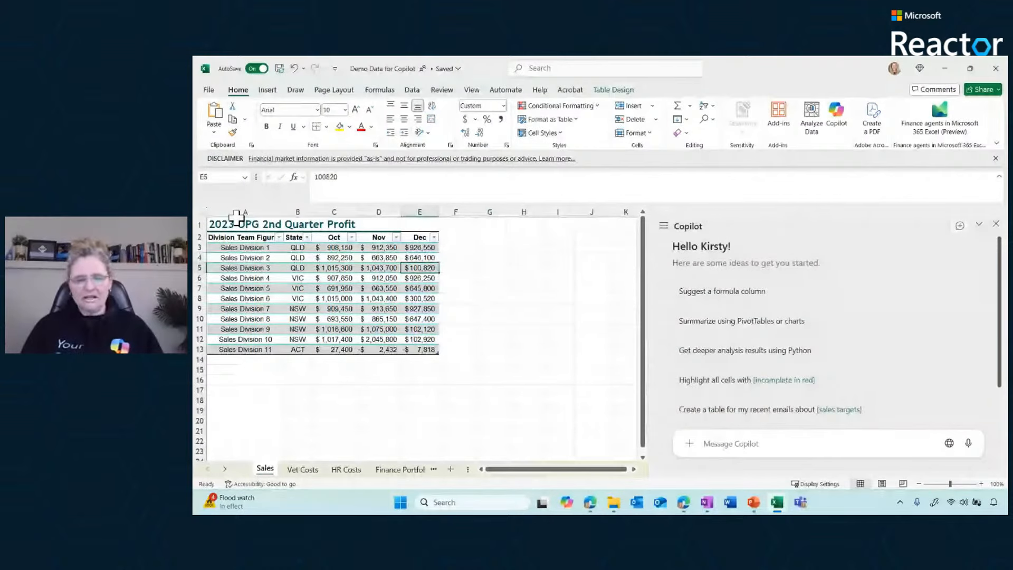
left_click(715, 438)
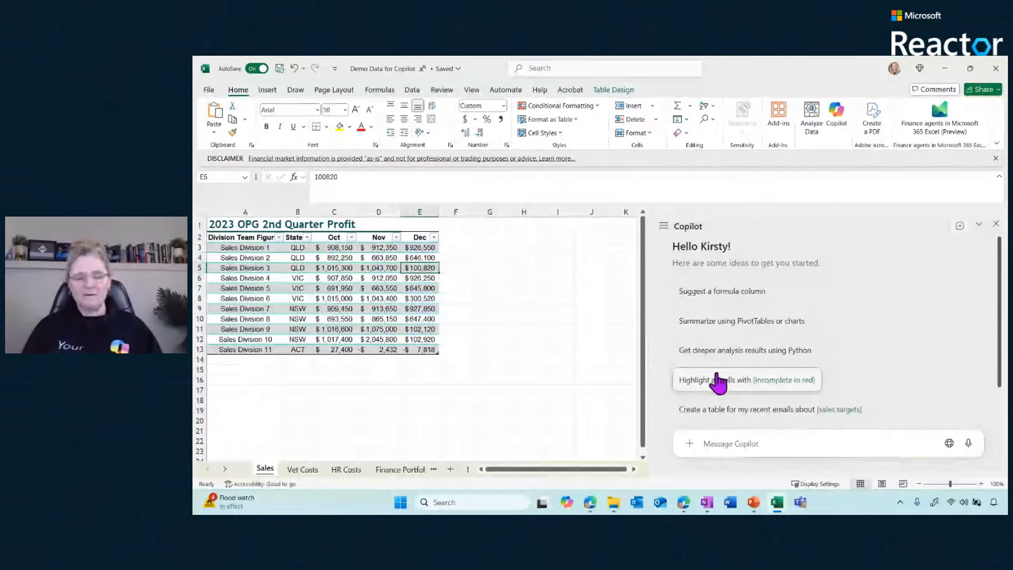
left_click(701, 292)
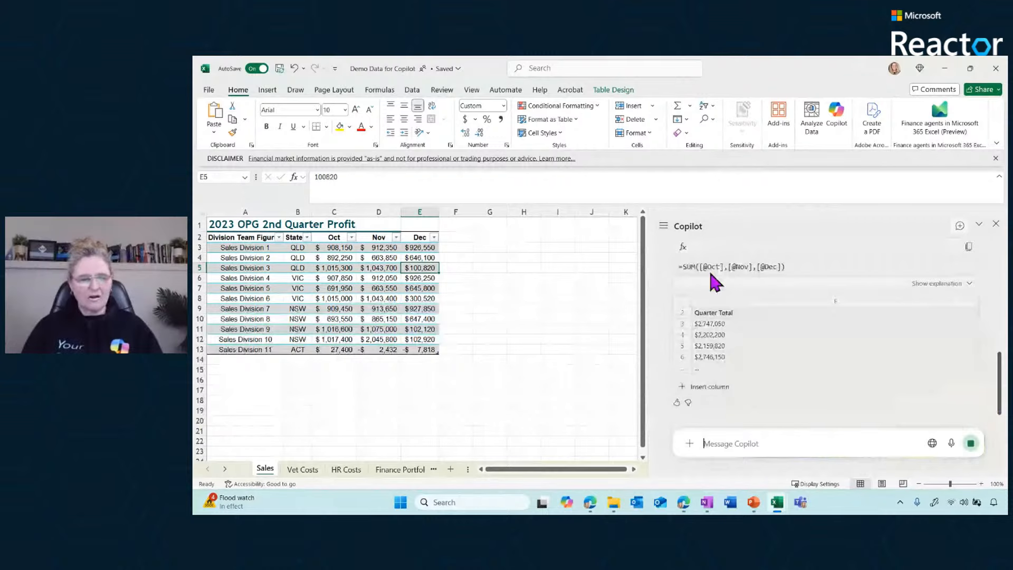
left_click(696, 389)
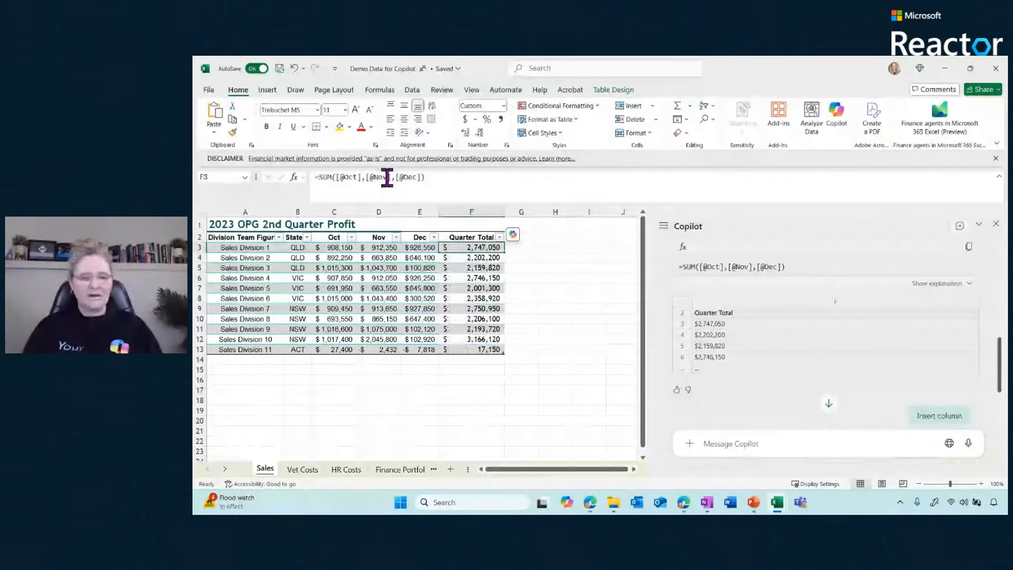
Examine the formula in the first Quarter Total cell, F3, leaving it as is
left_click(429, 177)
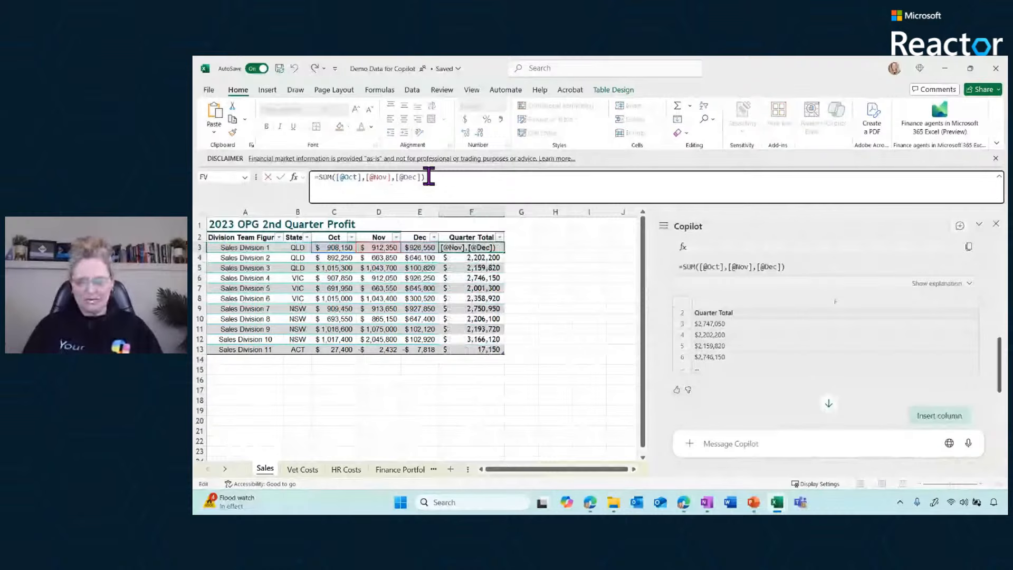
key("Escape")
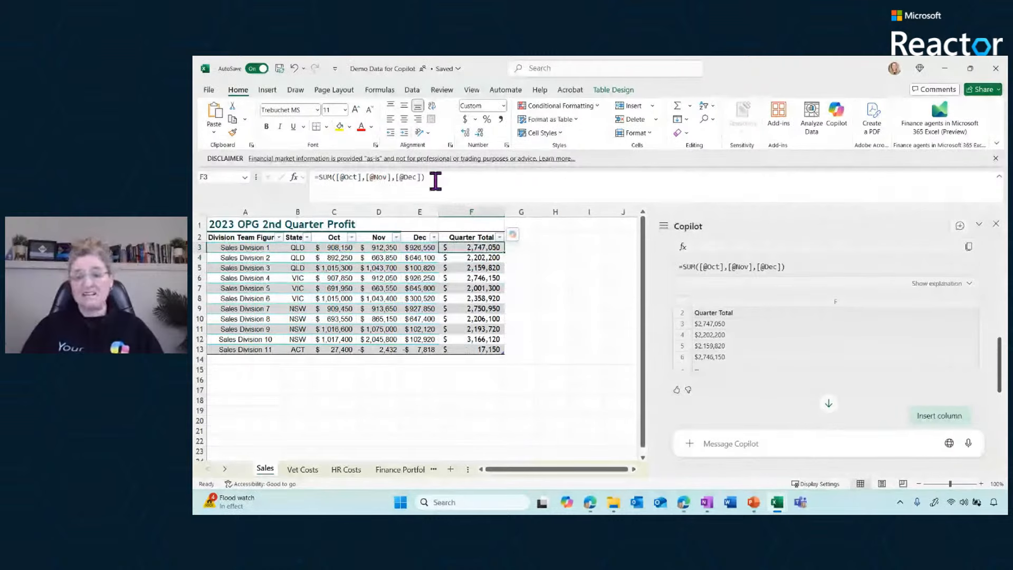
left_click_drag(436, 181, 274, 194)
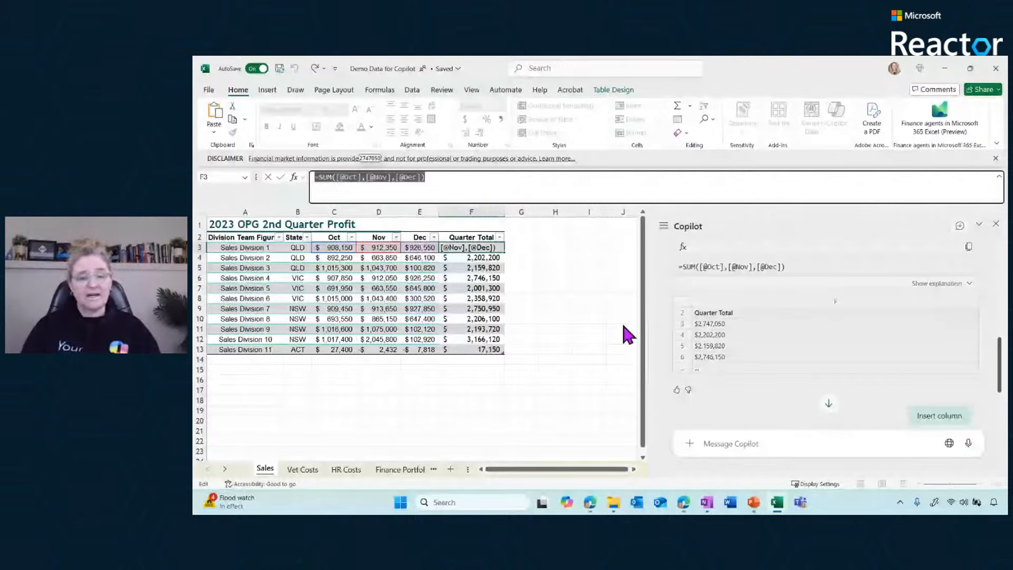
key("Return")
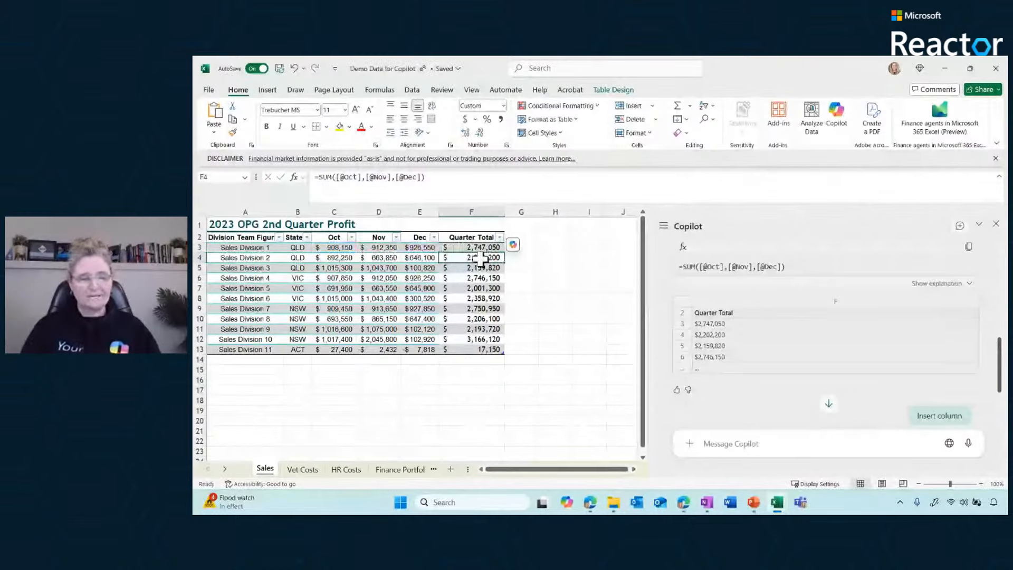
Dismiss the financial market disclaimer and reduce the formula bar to a single line
left_click(995, 158)
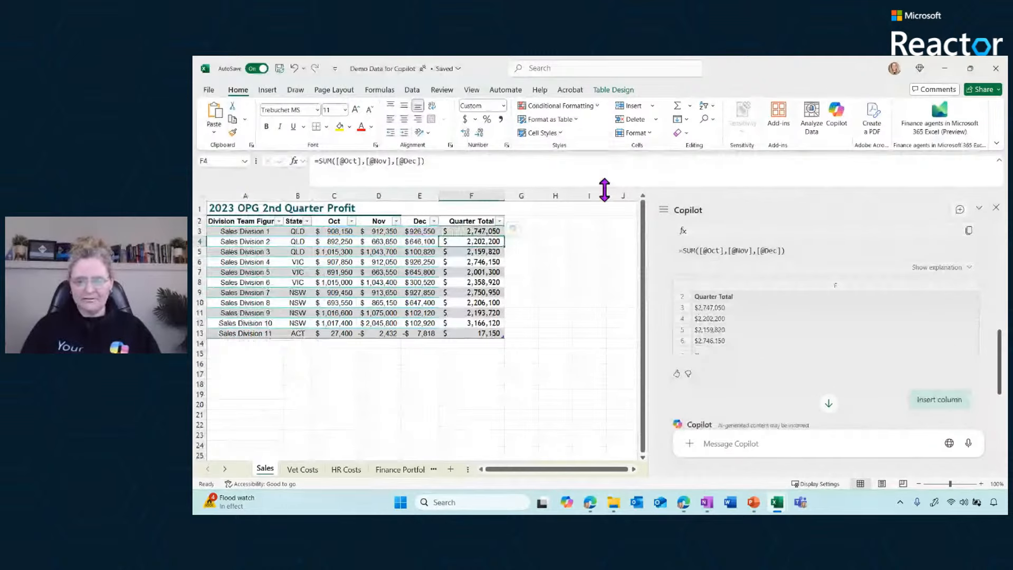
left_click_drag(605, 190, 599, 164)
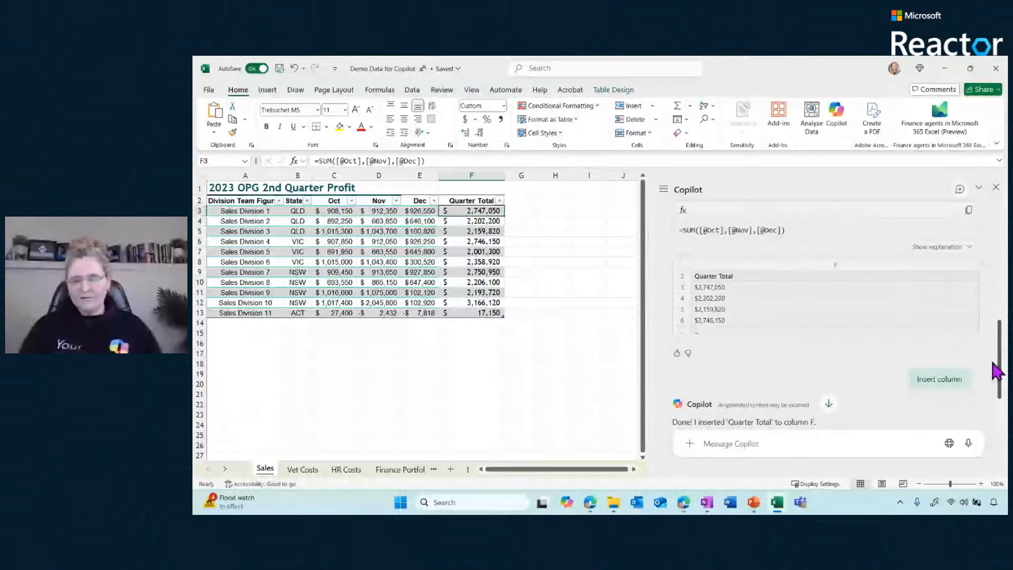
Ask Copilot to suggest conditional formatting for the sales table, and view the built-in Highlight Cells Rules for comparison
left_click_drag(999, 365, 998, 396)
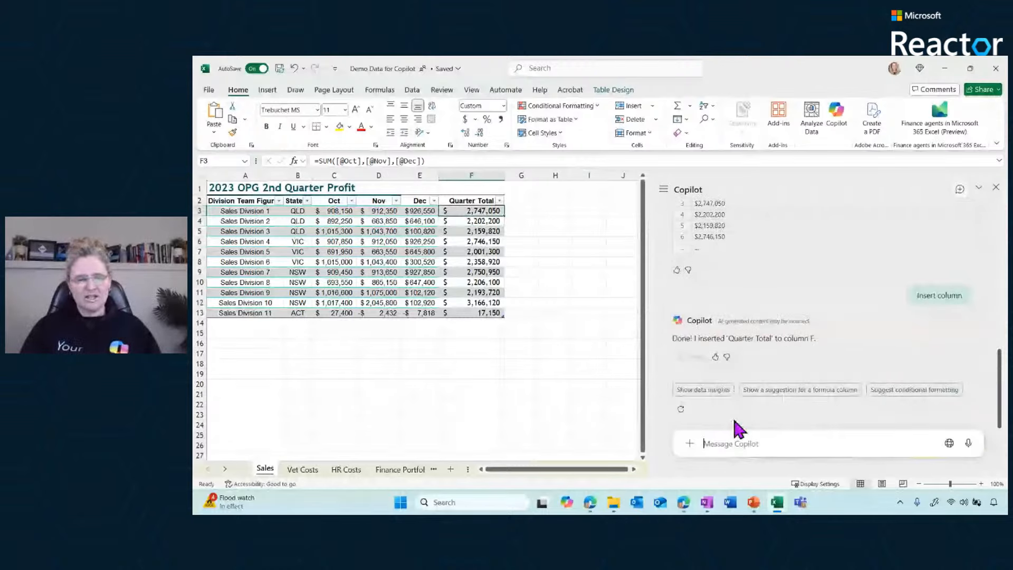
left_click(909, 393)
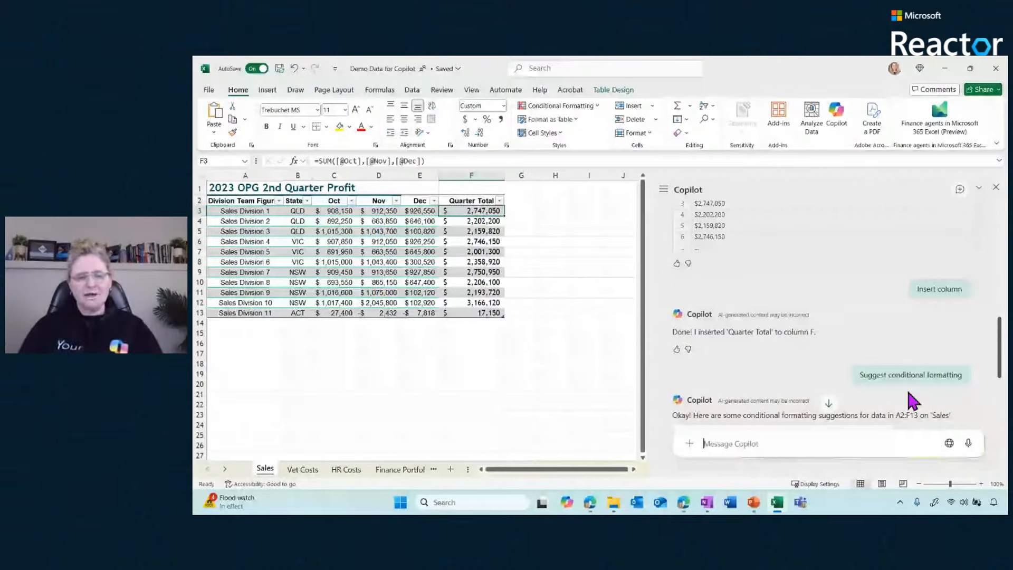
left_click(561, 106)
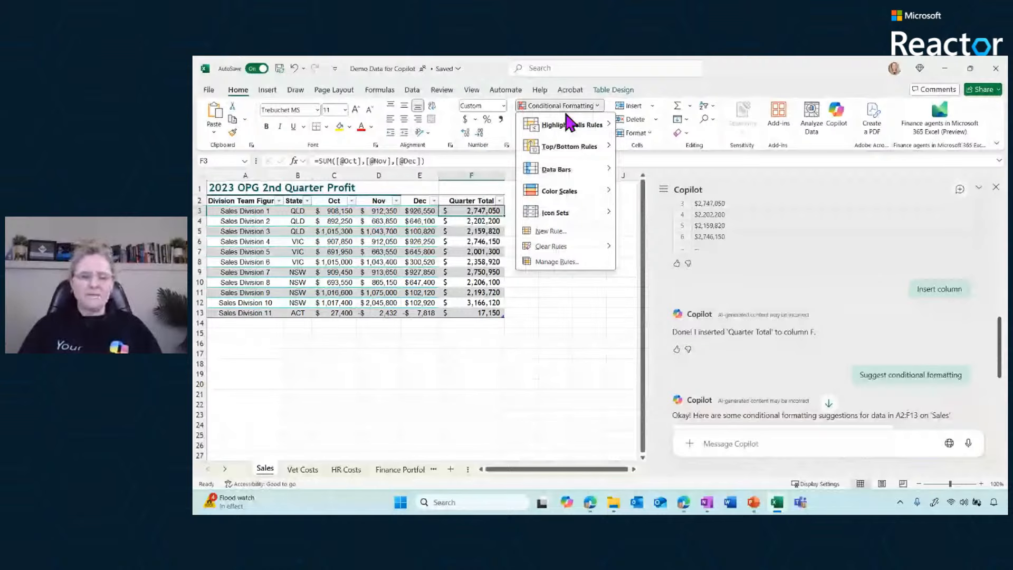
mouse_move(571, 132)
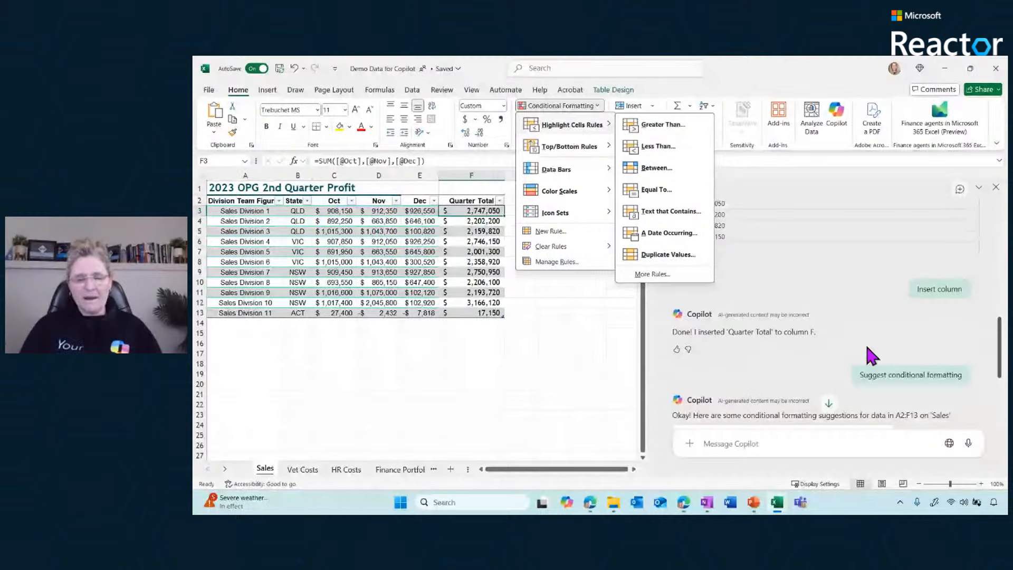
left_click_drag(999, 350, 999, 403)
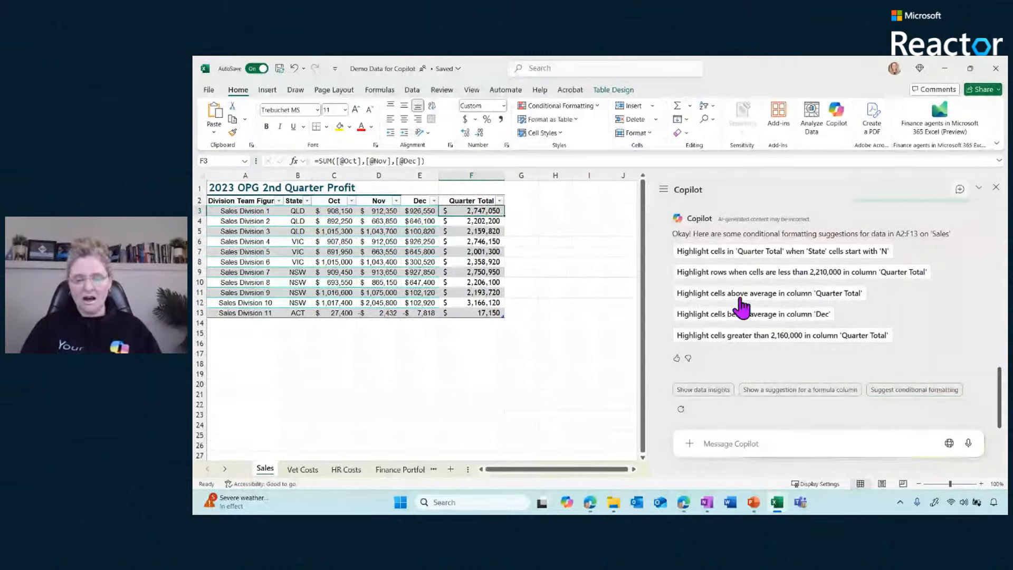
Apply Copilot's suggested rule that highlights rows in yellow where Quarter Total is less than 2,210,000
left_click(739, 272)
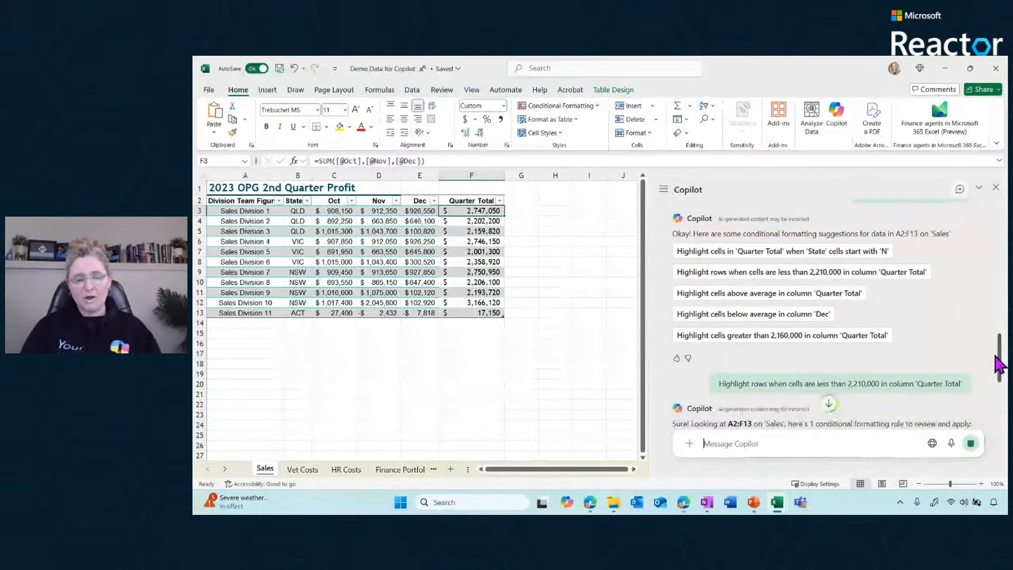
left_click_drag(997, 357, 993, 407)
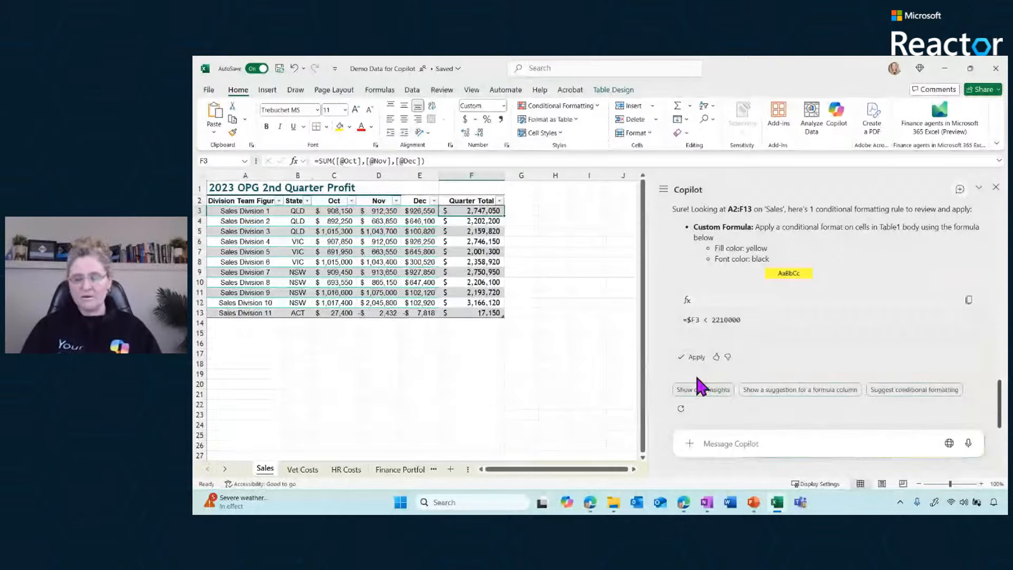
left_click(691, 358)
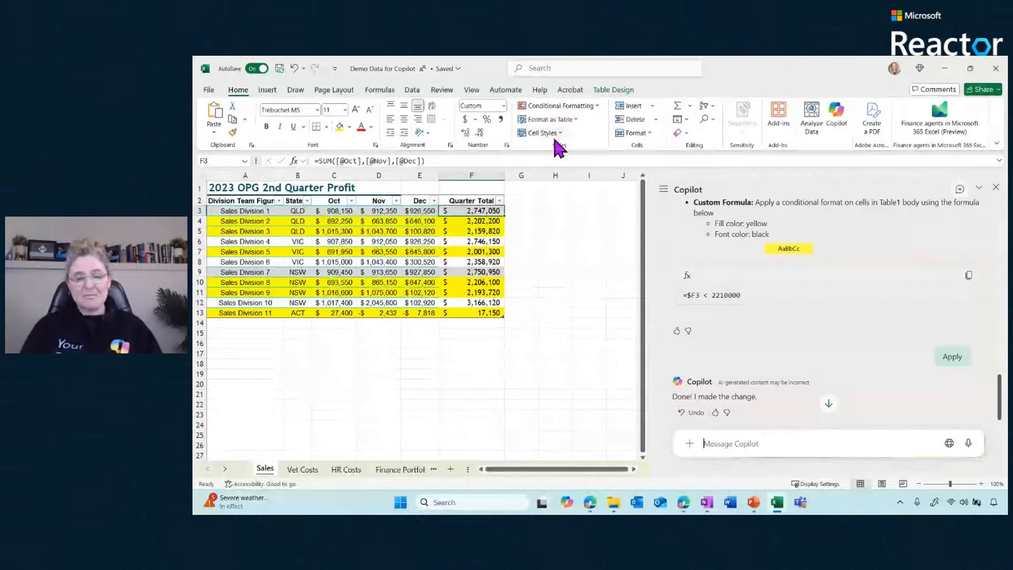
left_click(560, 106)
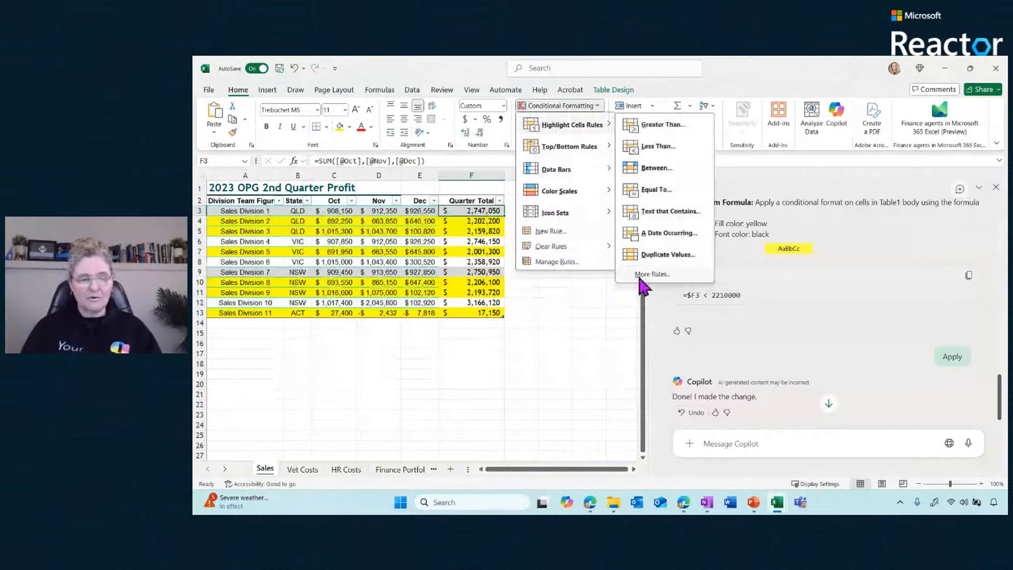
left_click(640, 277)
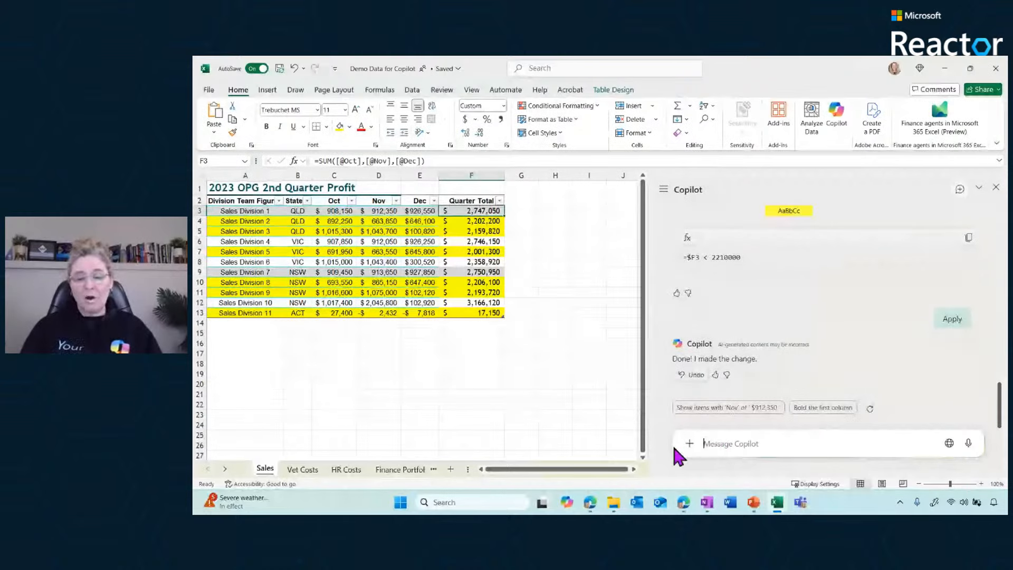
Have Copilot bold the first column, 'Division Team Figures', of the sales table and apply its suggested change
left_click(241, 231)
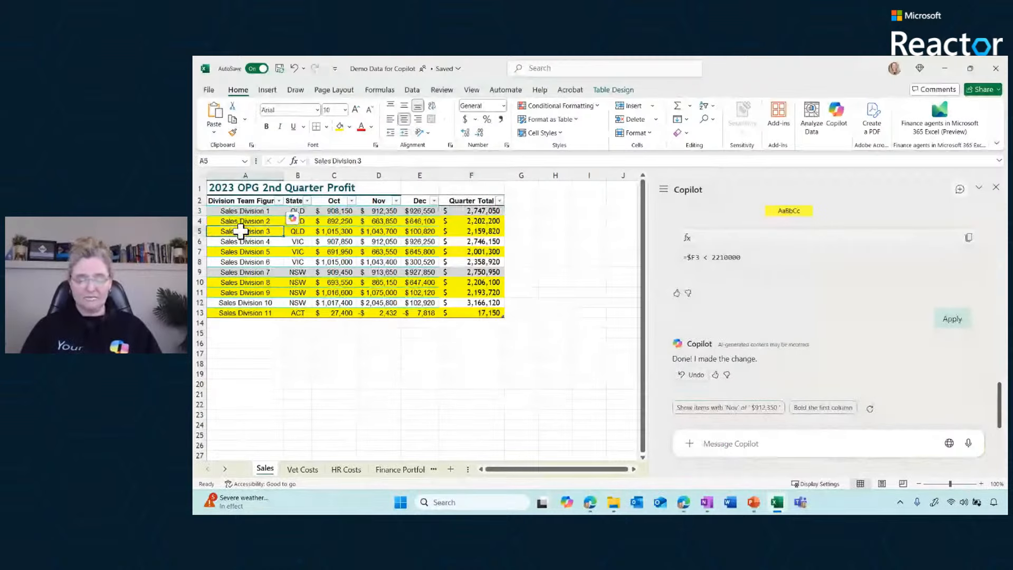
left_click(821, 409)
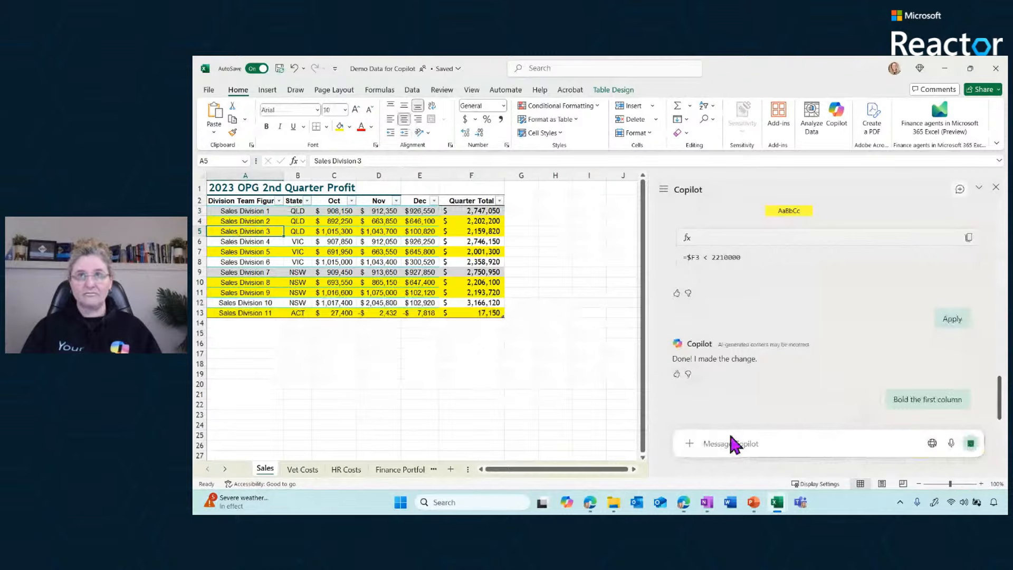
left_click(743, 443)
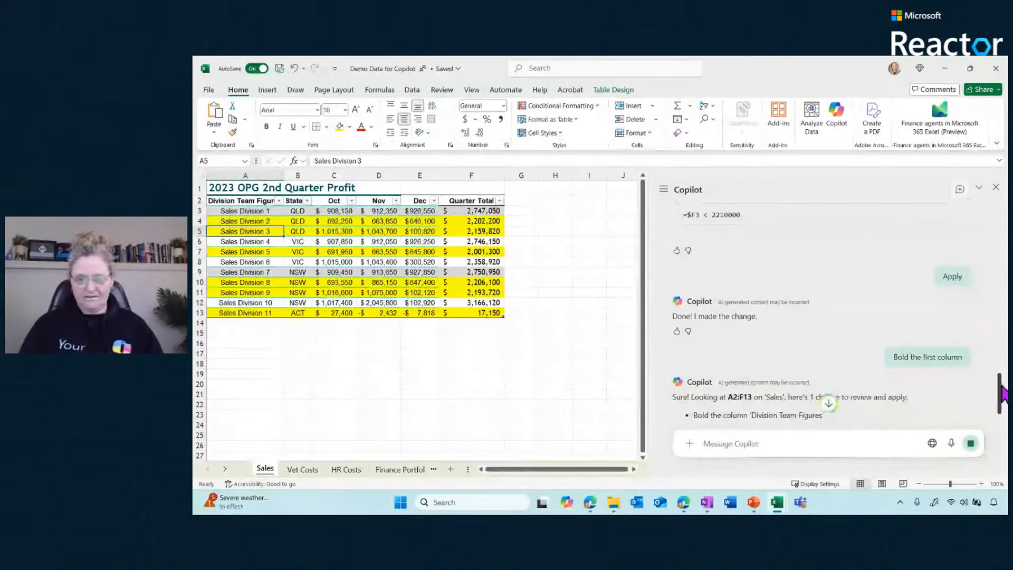
left_click_drag(1002, 394, 999, 422)
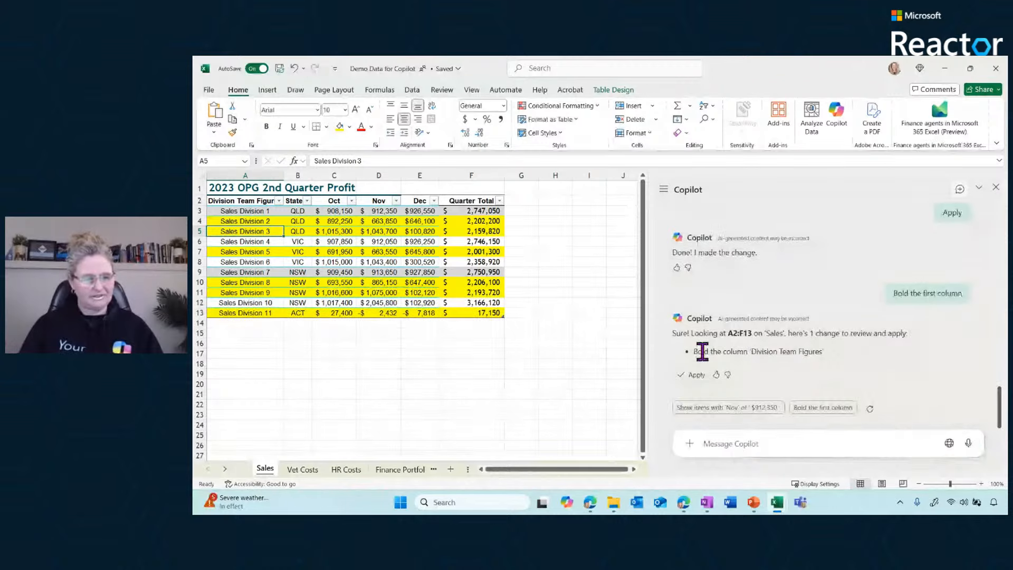
left_click(693, 375)
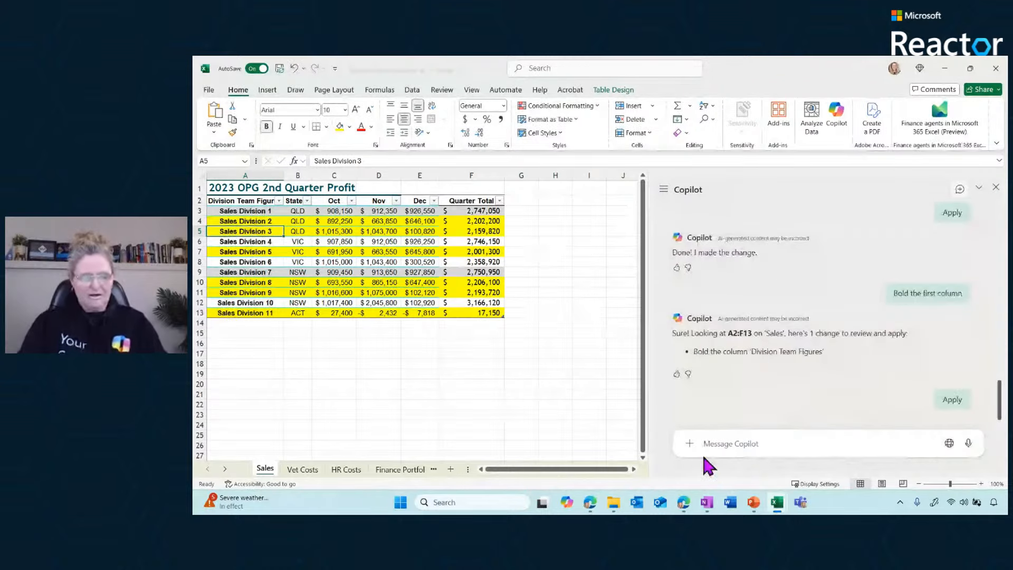
Ask Copilot to "filter based on the state NSW" and apply the suggested filter to the sales table
left_click(733, 444)
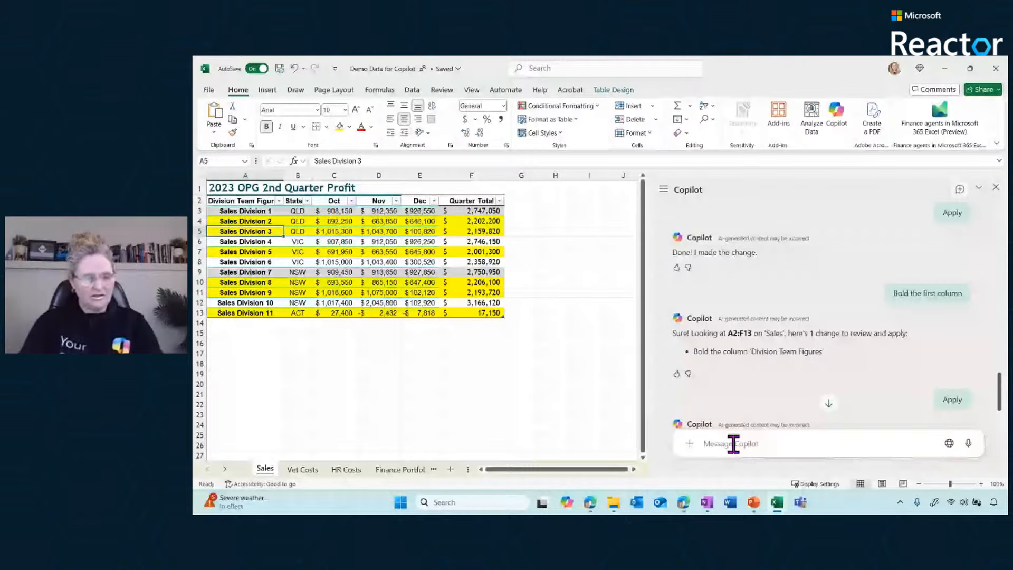
type("filter based on the state")
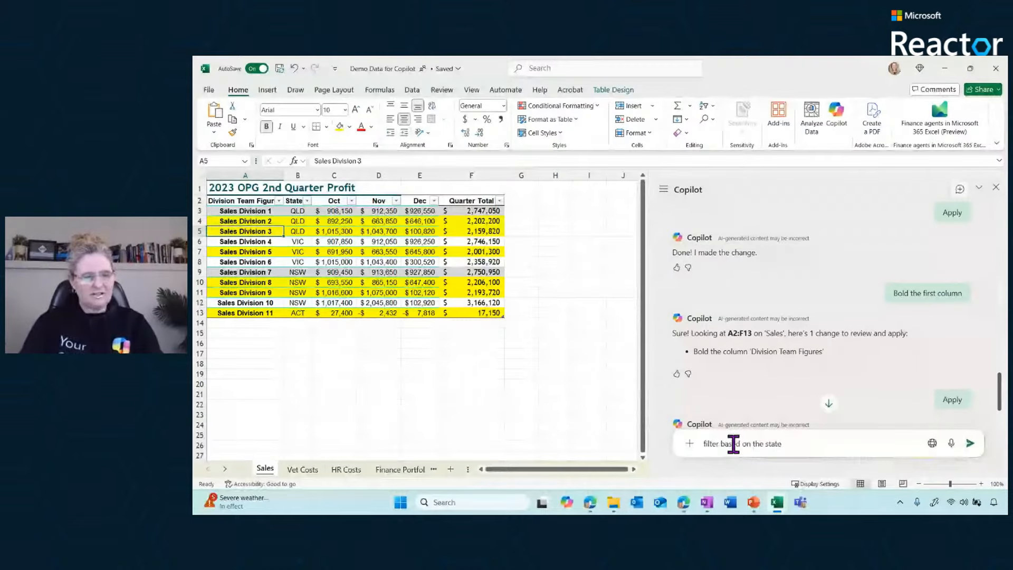
type(" NSW")
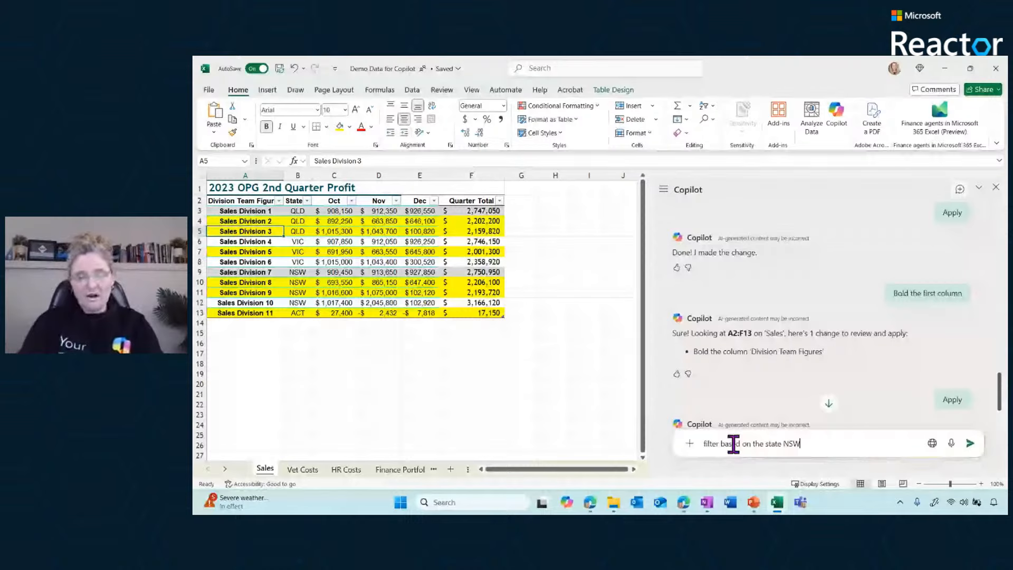
key("Return")
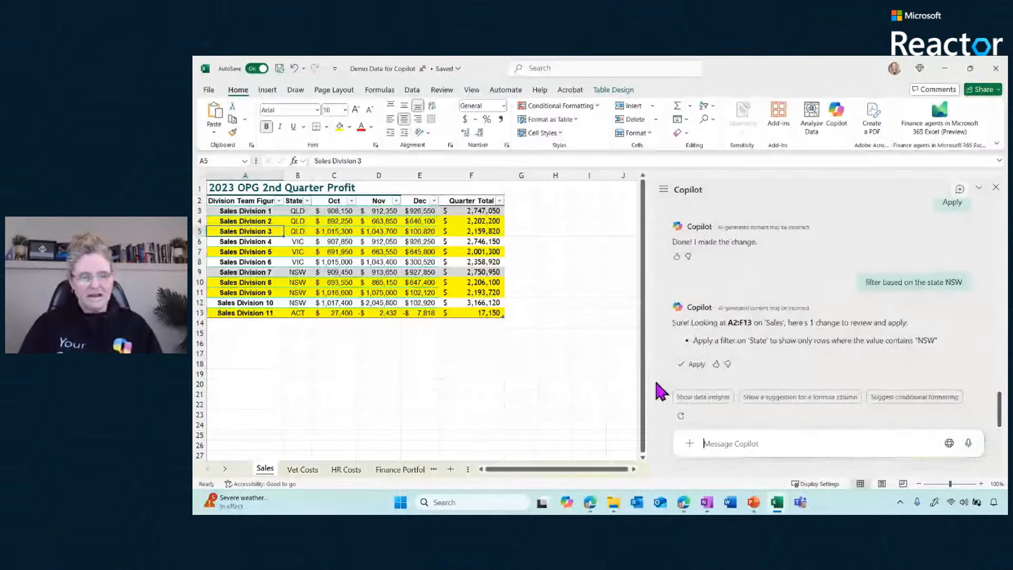
left_click(693, 364)
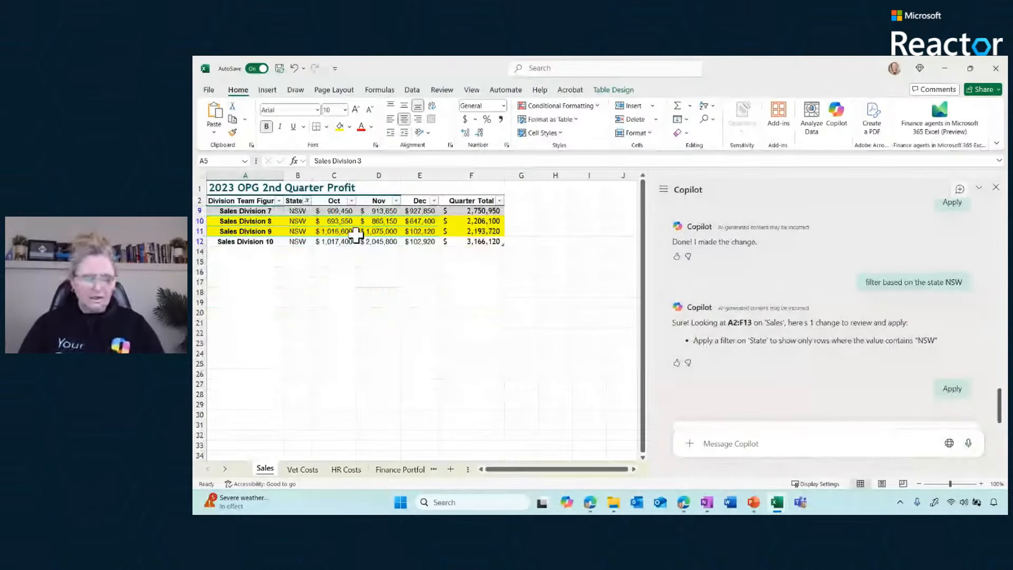
Check the filtered NSW rows and clear the filter from the State column
left_click_drag(297, 211, 301, 241)
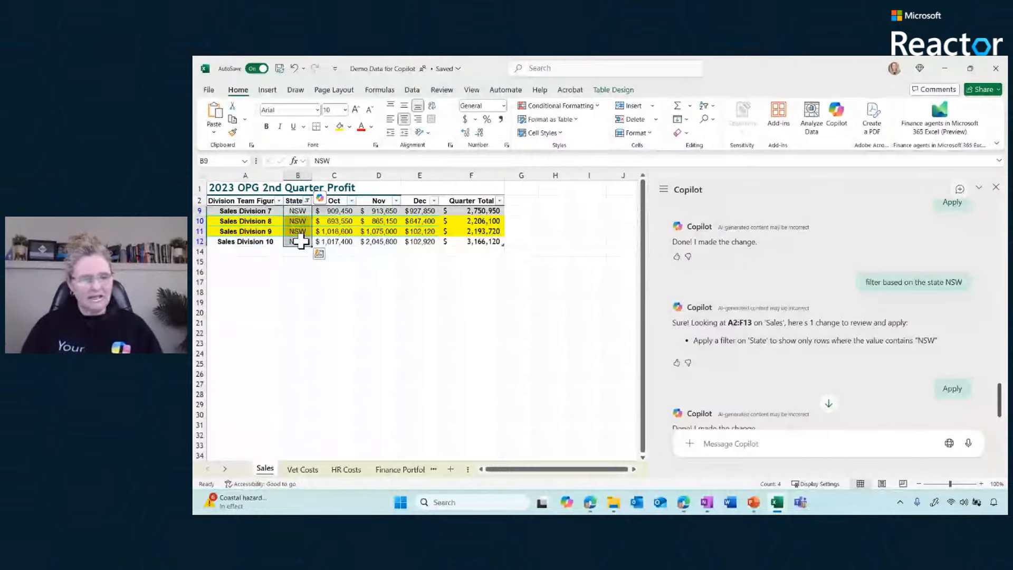
left_click(388, 221)
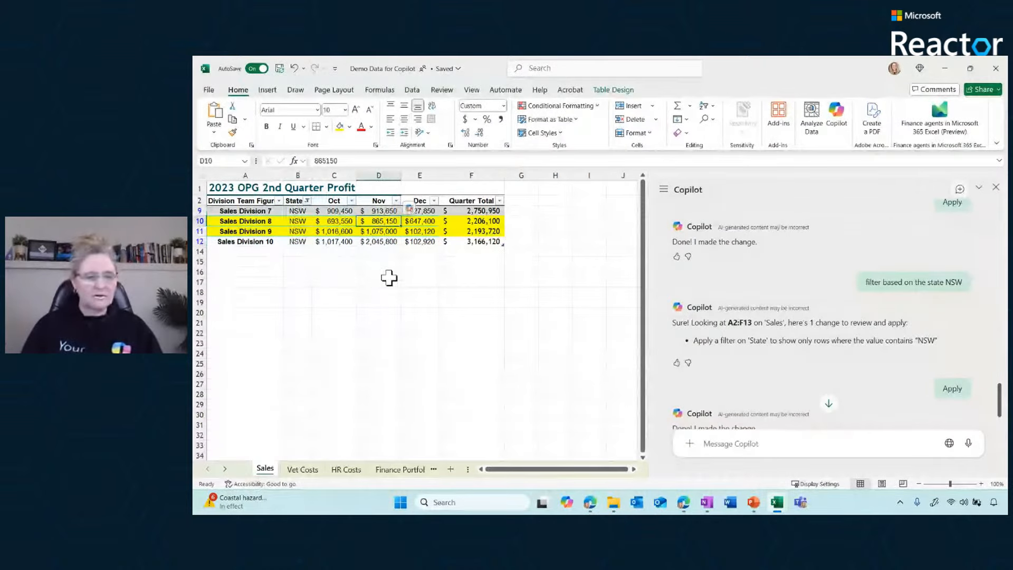
left_click(307, 201)
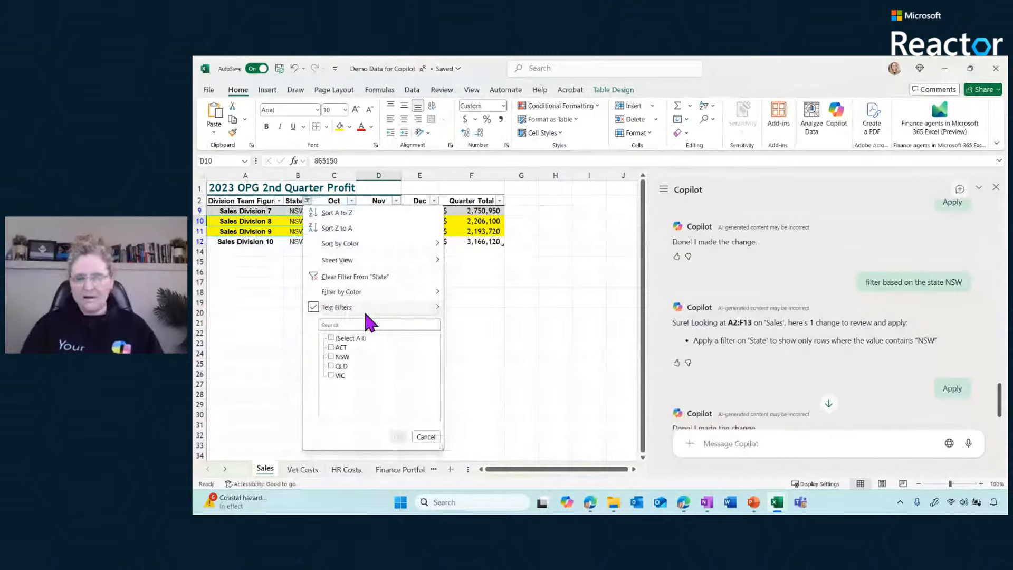
left_click(348, 276)
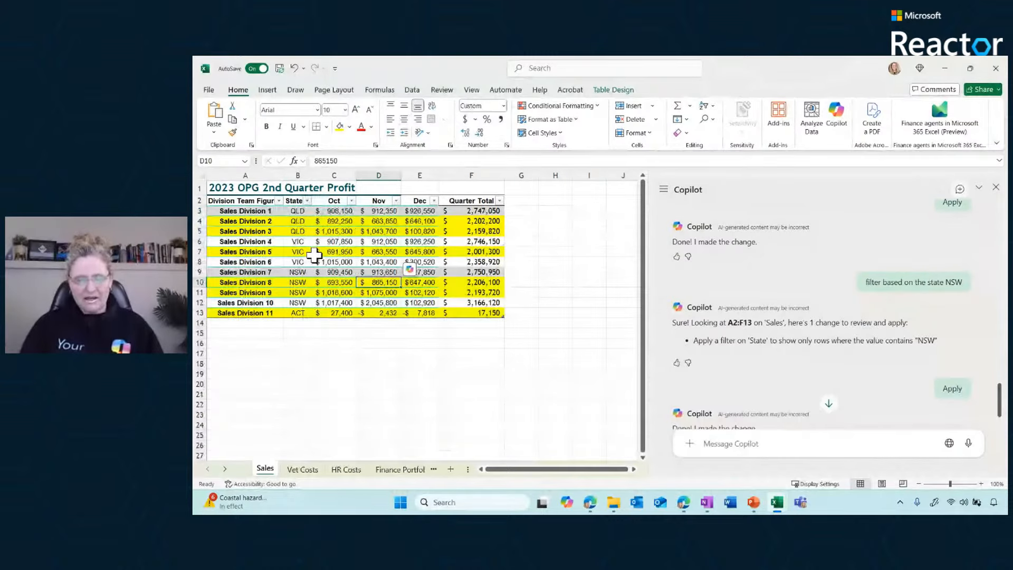
left_click(301, 231)
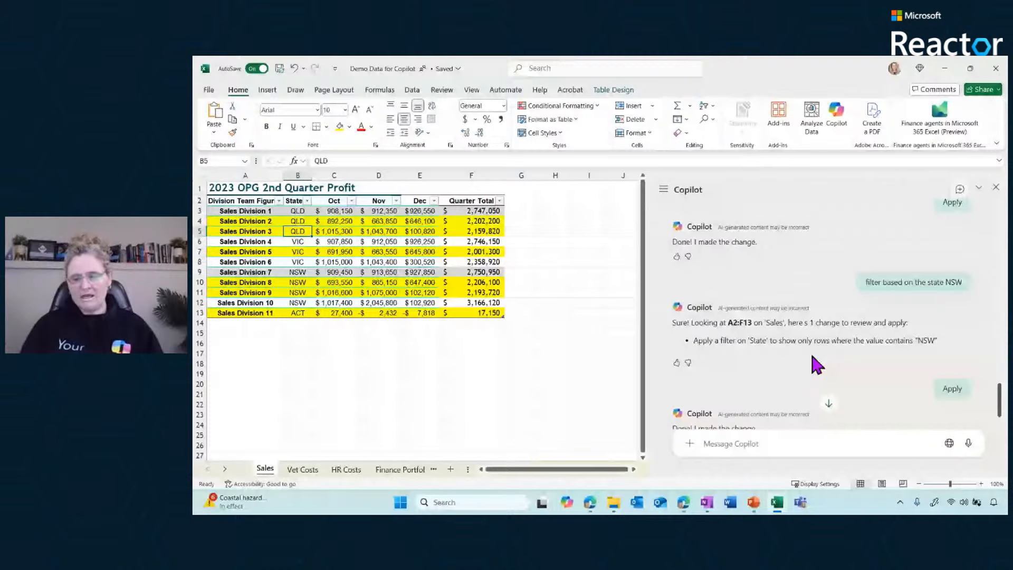
Ask Copilot for data insights on the sales table, review the first chart, and add all insights to the grid
left_click(721, 441)
left_click_drag(999, 411, 1002, 215)
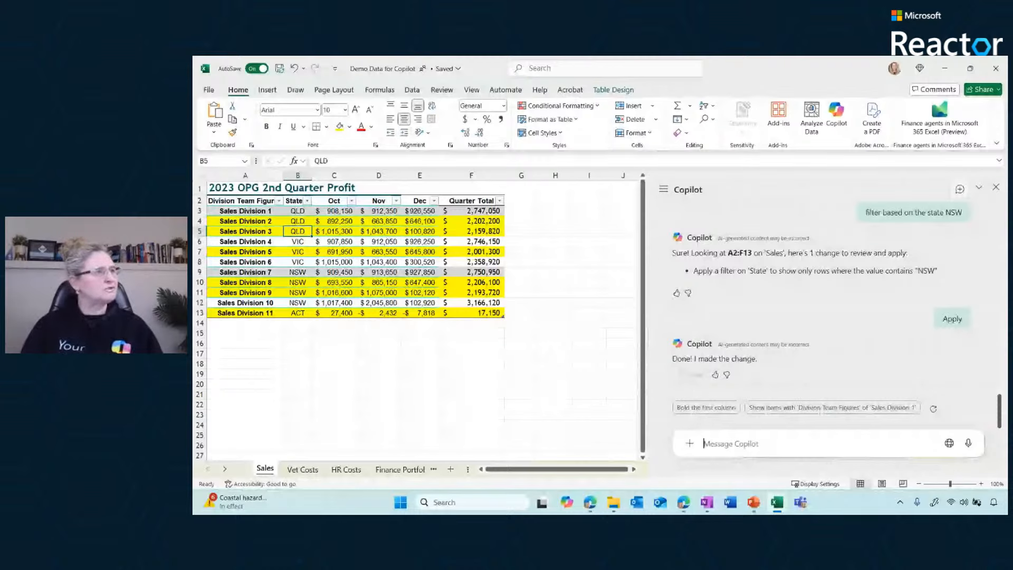
key("alt+Tab")
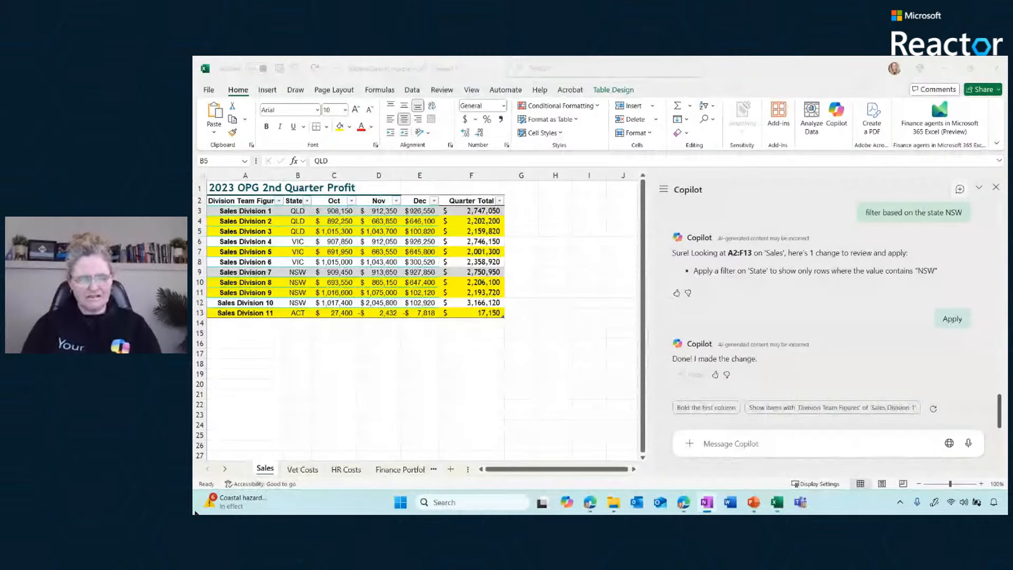
left_click(716, 445)
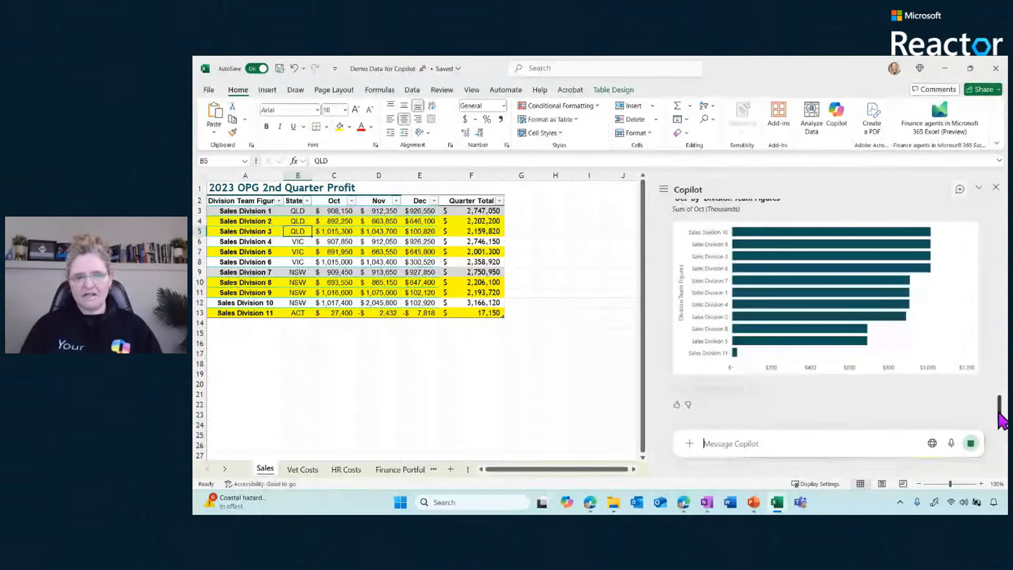
left_click_drag(998, 412, 998, 407)
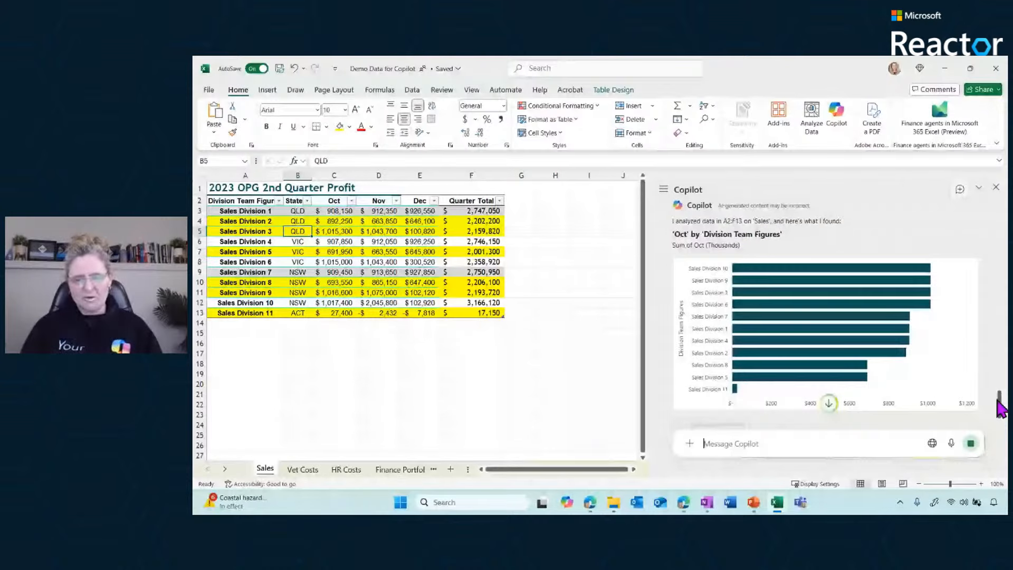
left_click_drag(997, 400, 1000, 418)
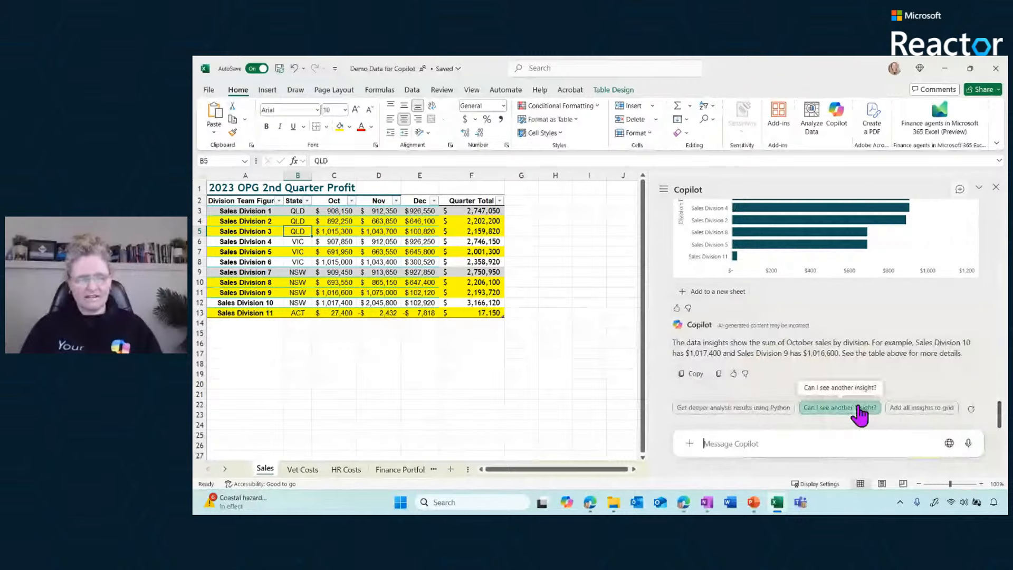
left_click(912, 409)
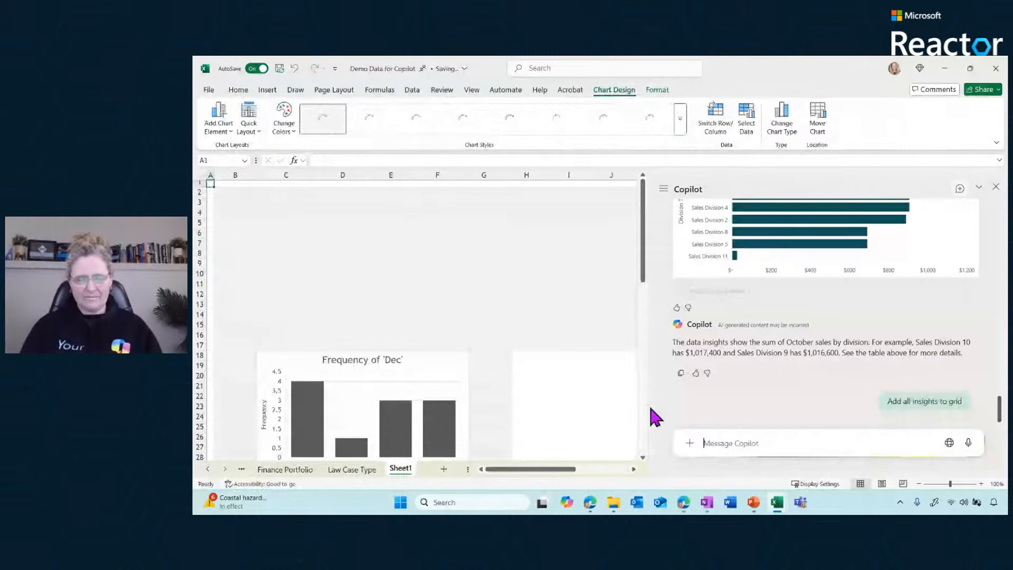
Narrow the Copilot pane and examine the insight charts and their PivotTable sources on the new sheet
left_click_drag(648, 406, 832, 420)
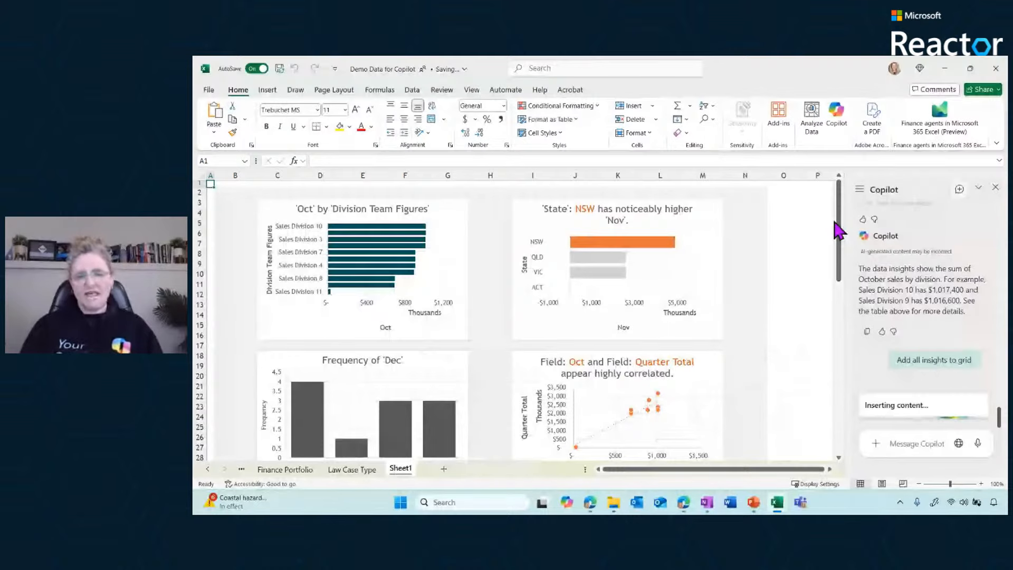
left_click_drag(841, 237, 839, 278)
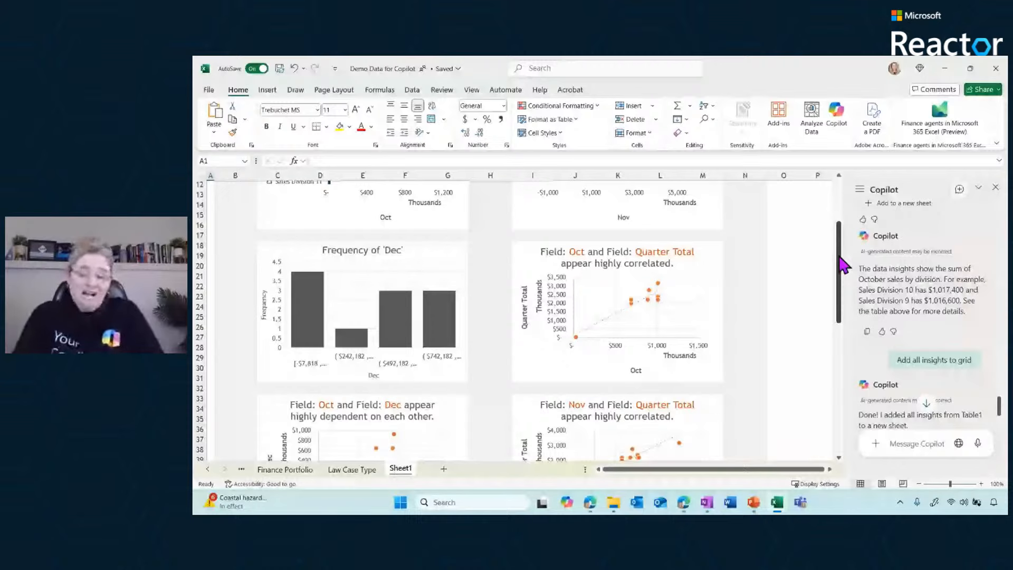
left_click_drag(842, 264, 838, 381)
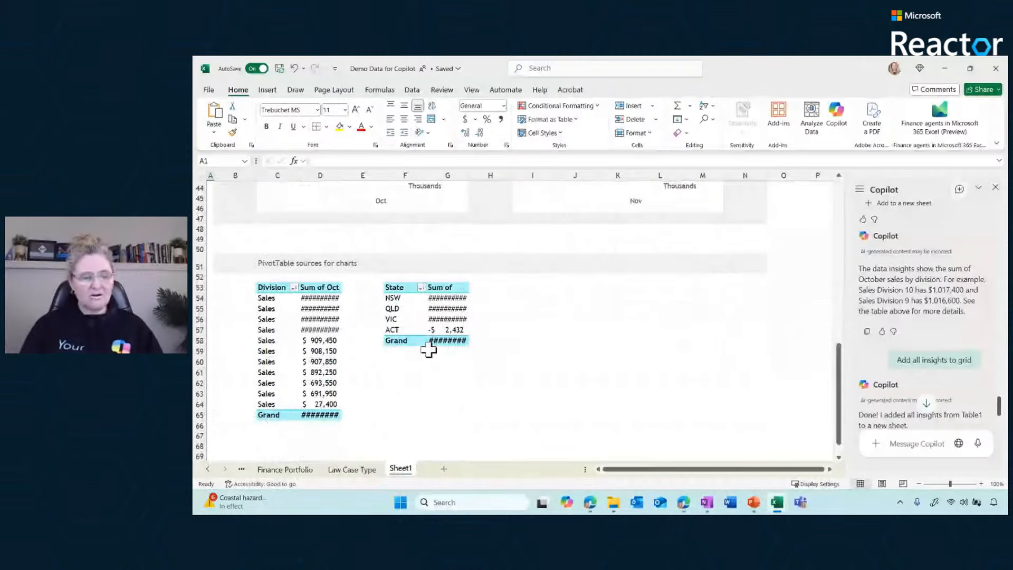
left_click(320, 351)
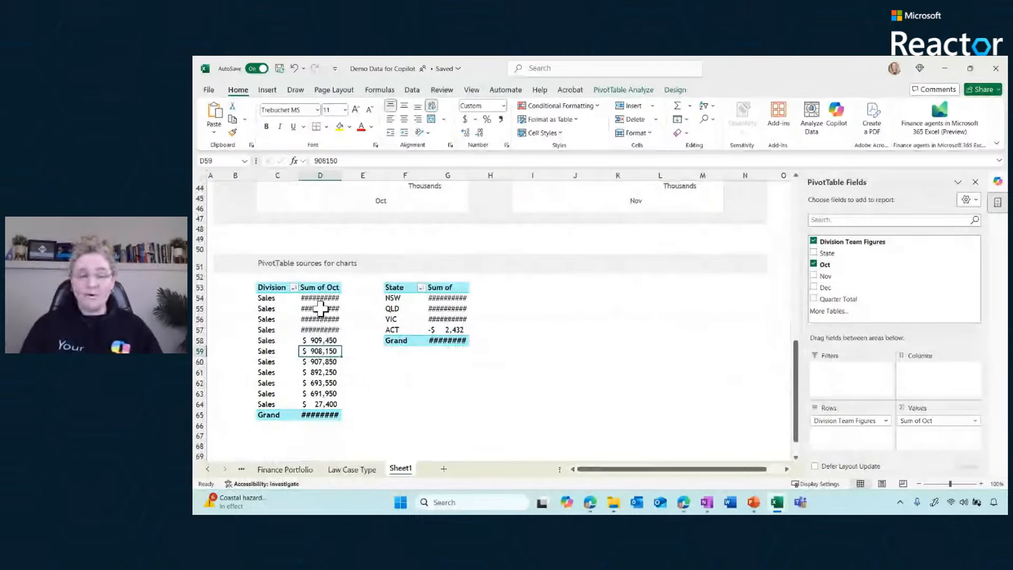
mouse_move(319, 314)
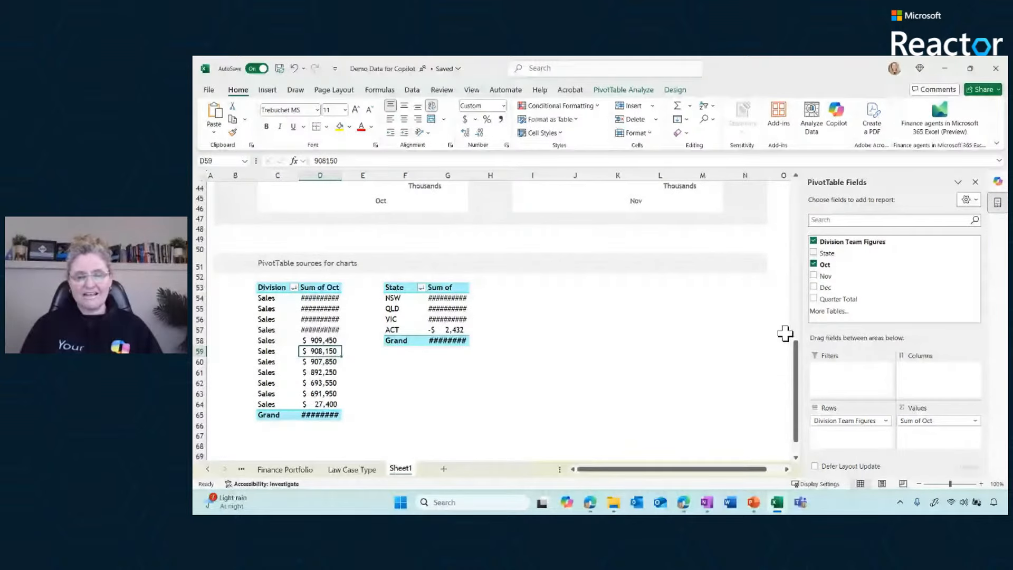
scroll(513, 301, "up", 7)
left_click(513, 302)
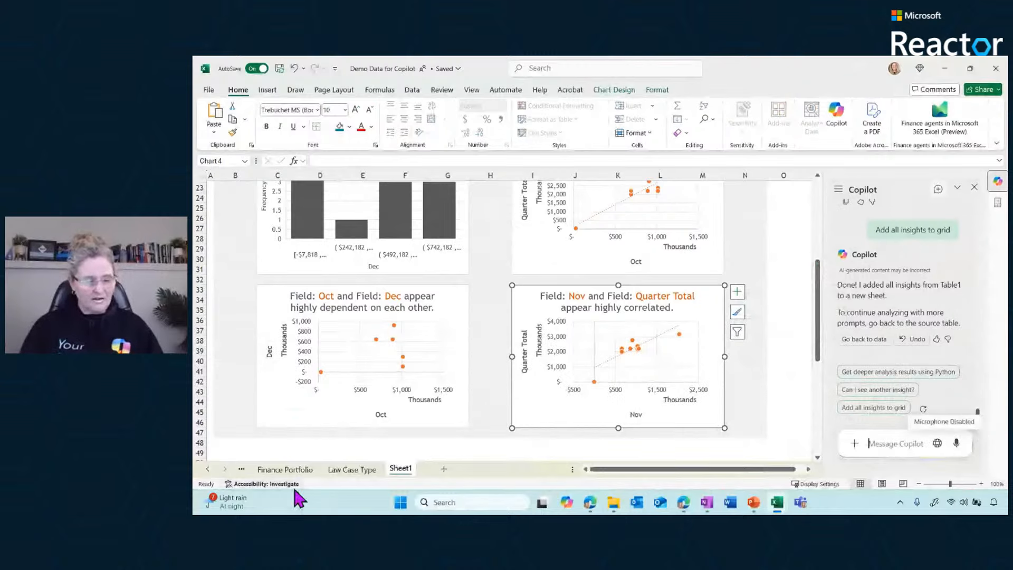
Switch to the Finance Portfolio sheet and look through Copilot's example prompts
left_click(209, 469)
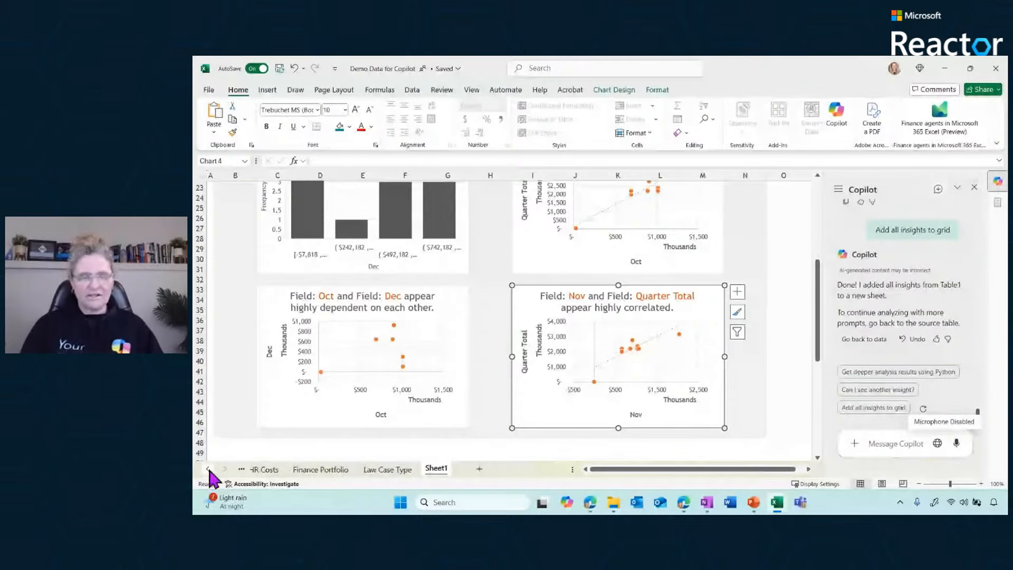
left_click(319, 470)
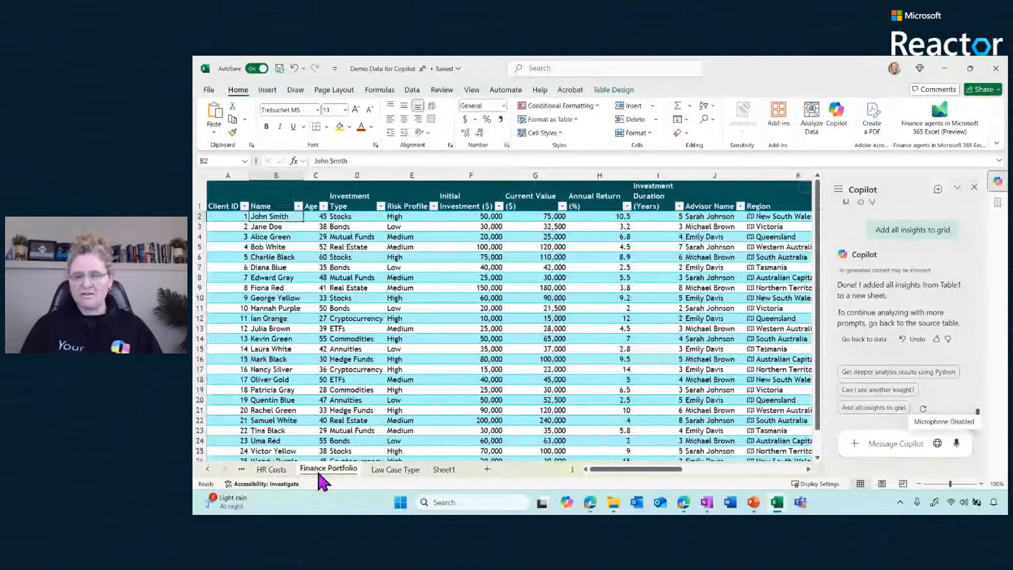
left_click(913, 449)
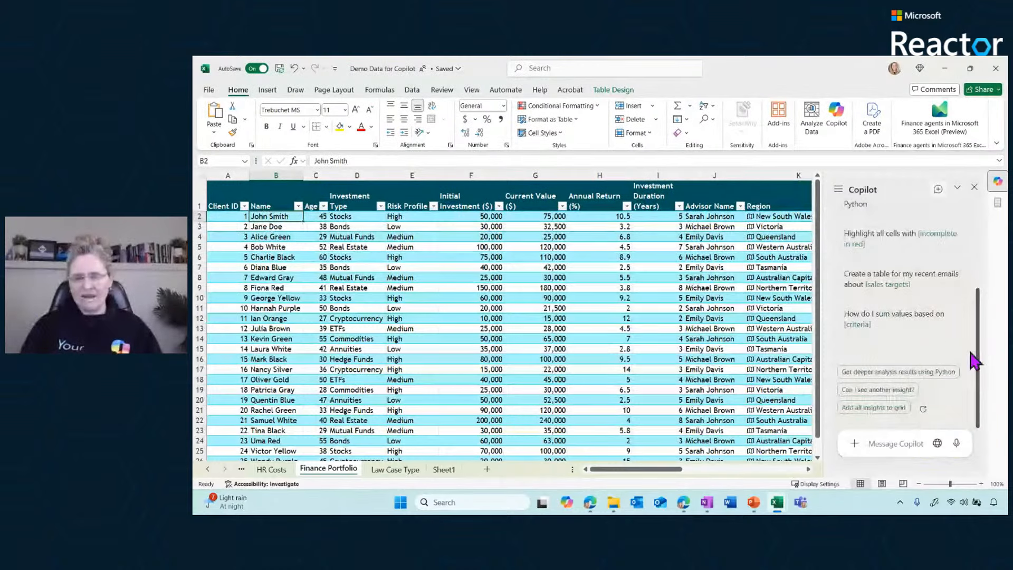
mouse_move(977, 369)
left_mouse_down()
mouse_move(976, 310)
mouse_move(976, 375)
left_mouse_up()
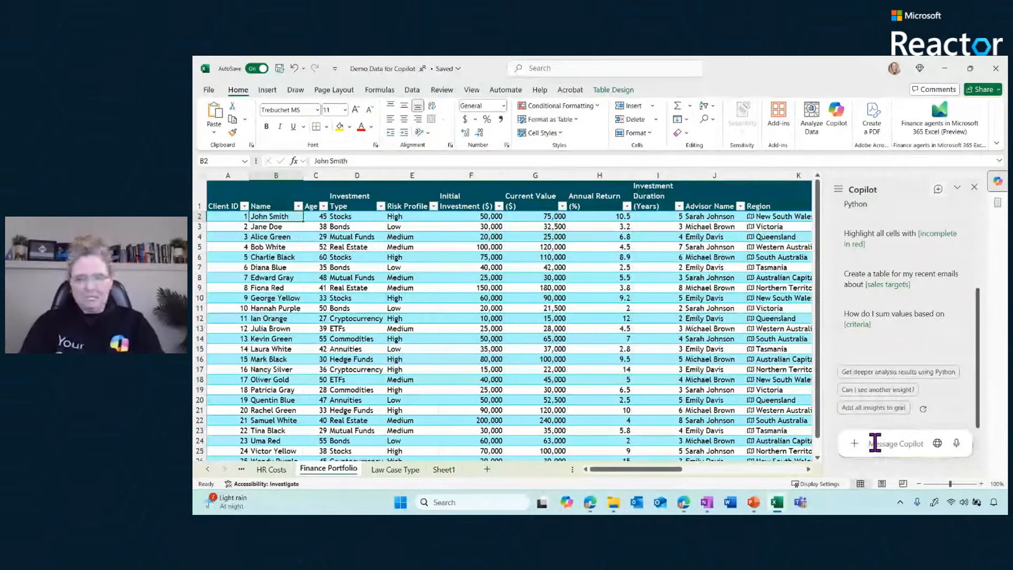
Ask Copilot: "Please divide out first name and last name column b into 2 columns beside it"
type("Please")
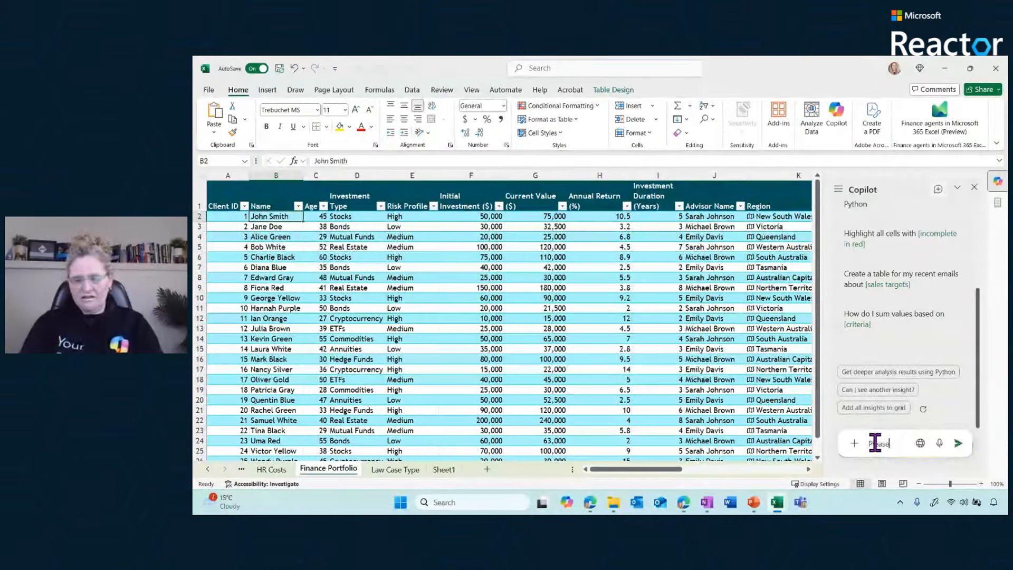
type(" d")
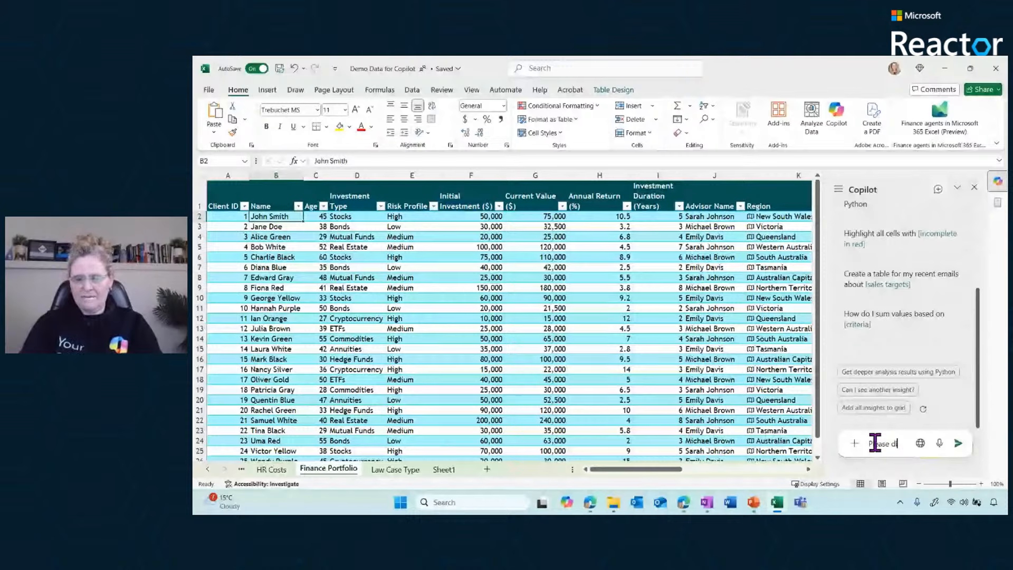
type("ivide out first")
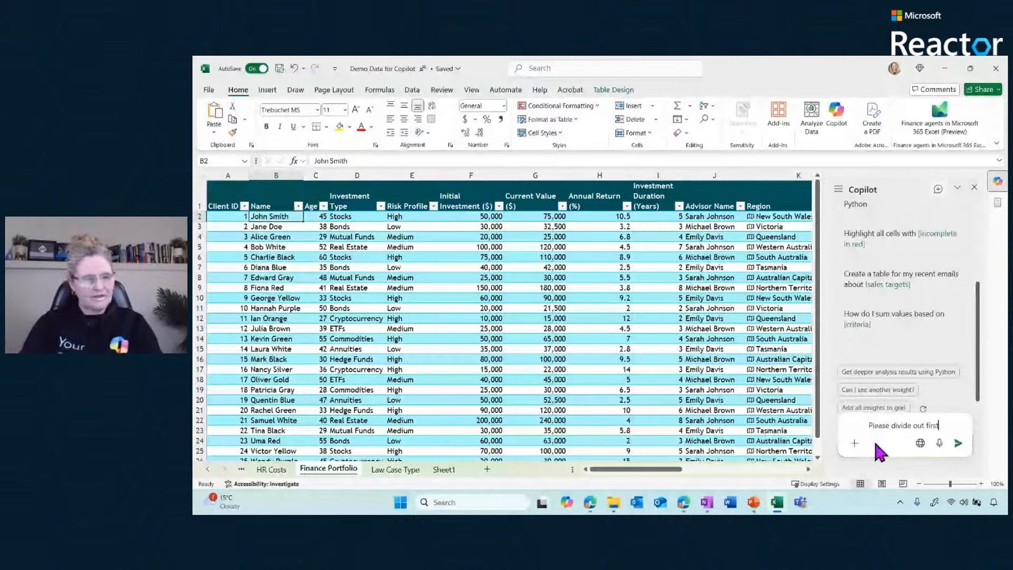
type(" name and last n")
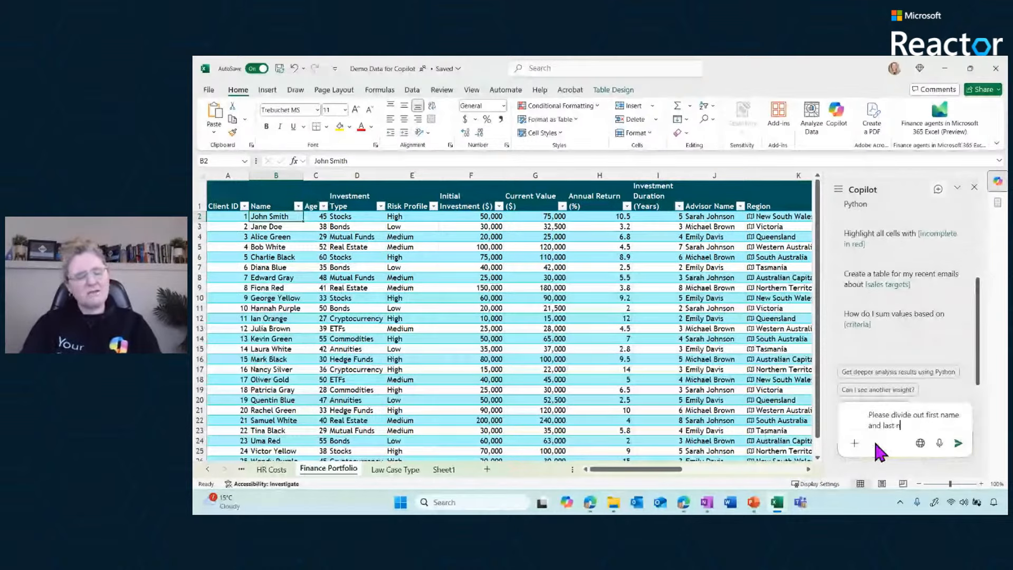
type("ame in")
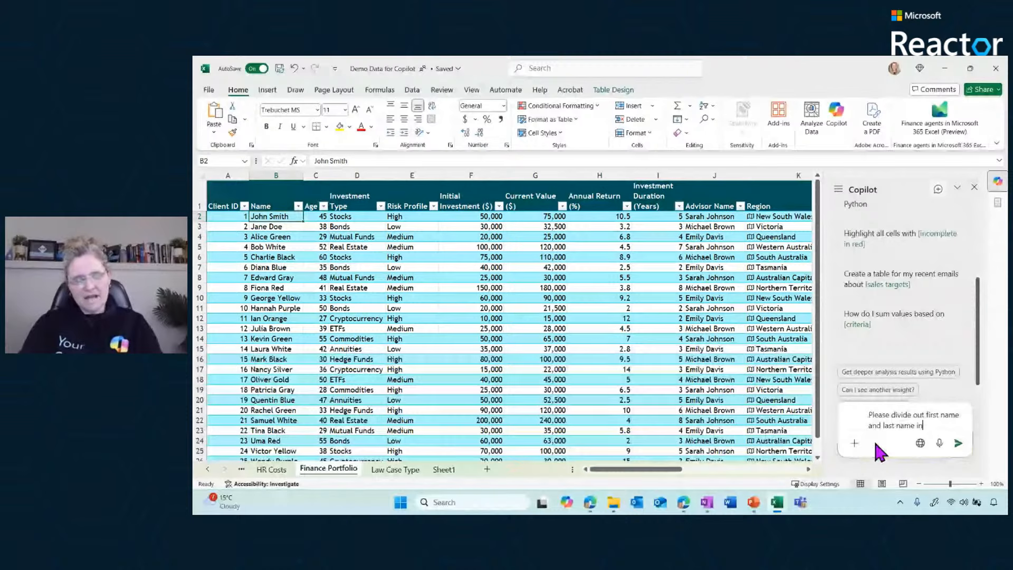
key("BackSpace")
key("BackSpace")
type("colu")
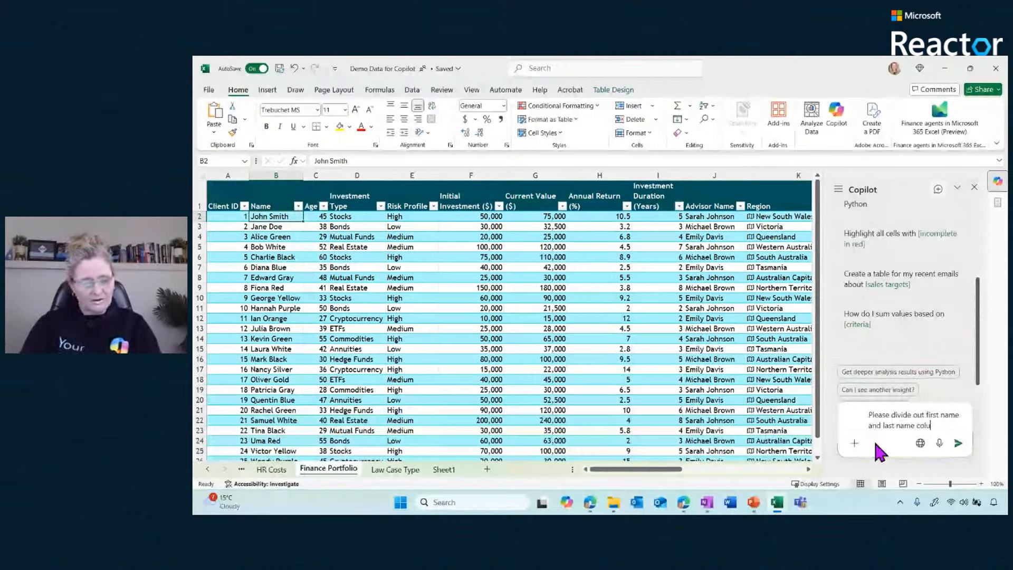
type("mn ")
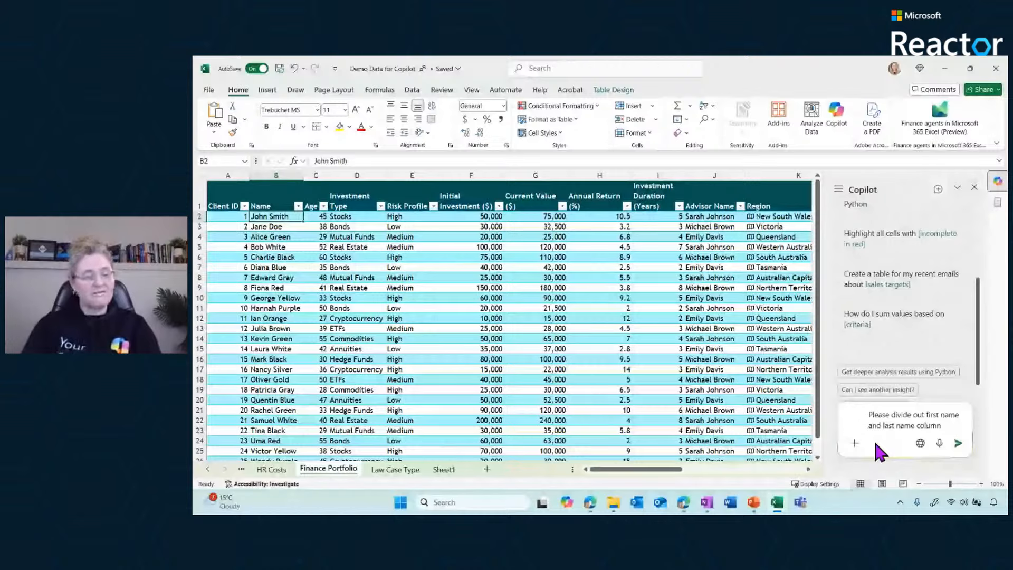
type("b")
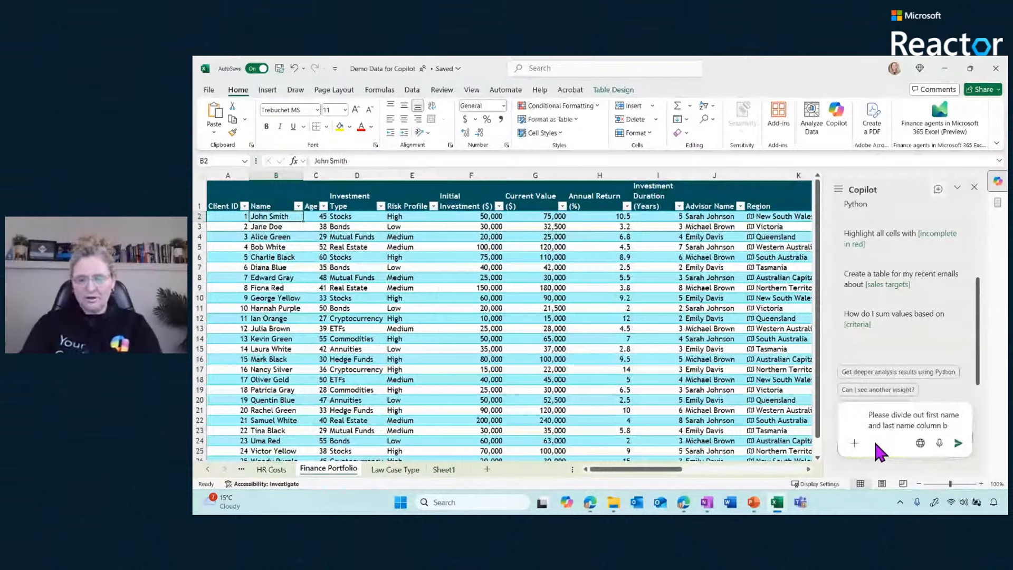
type("into 2 column")
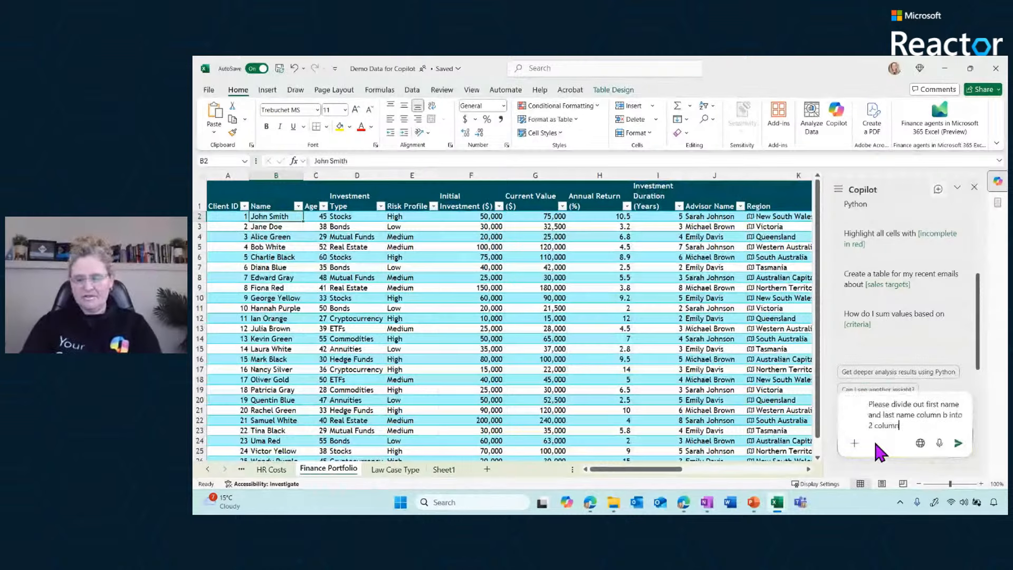
type("s")
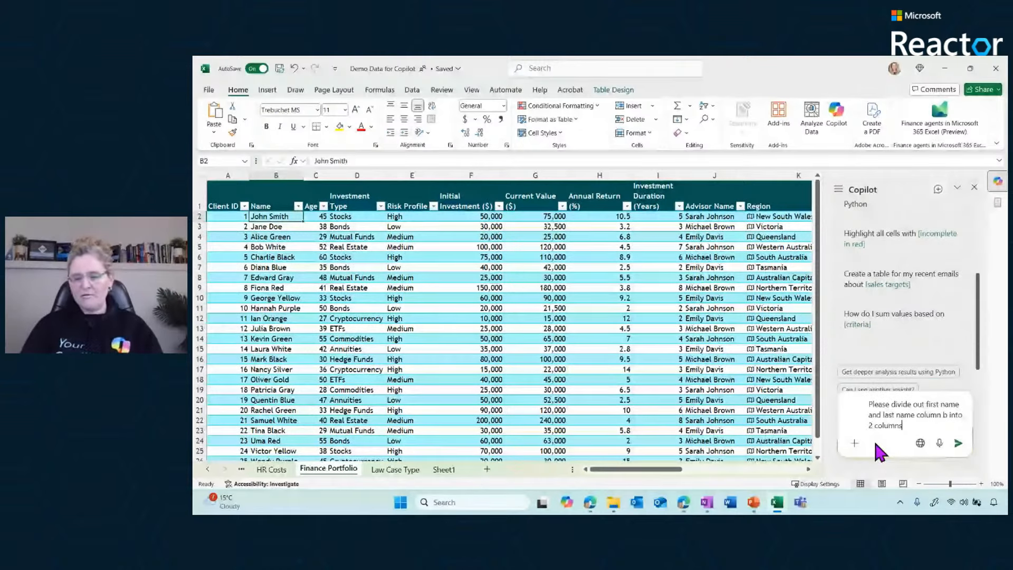
type(" beside it")
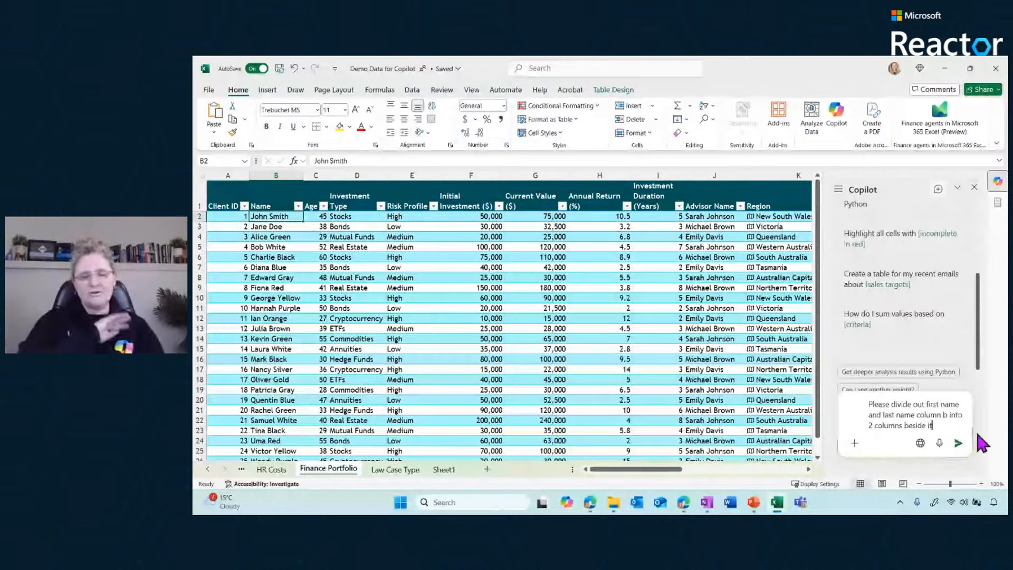
left_click(958, 443)
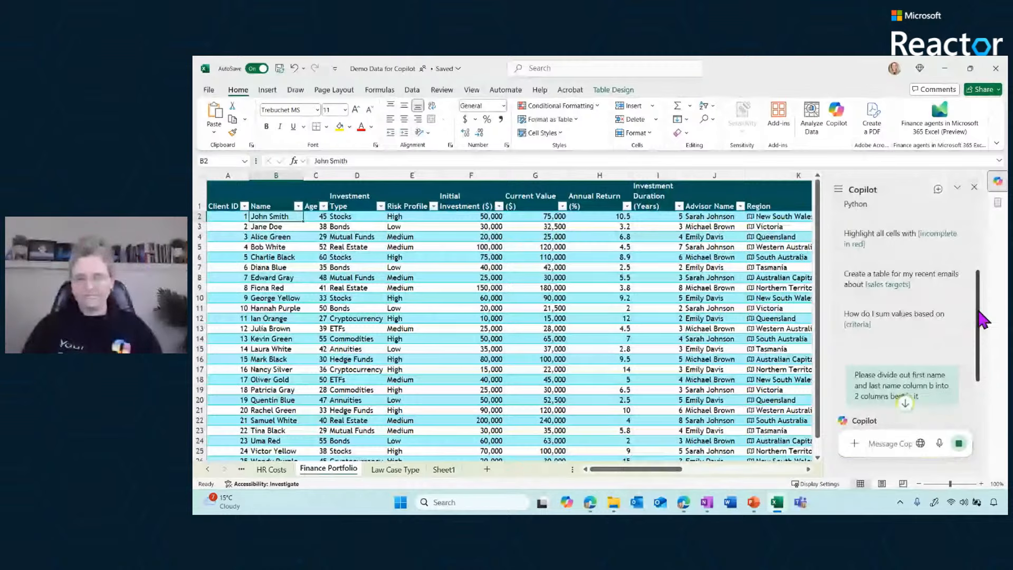
Read through Copilot's reply on splitting the Name column, including the suggested First Name and Last Name formulas
left_click_drag(979, 311, 937, 390)
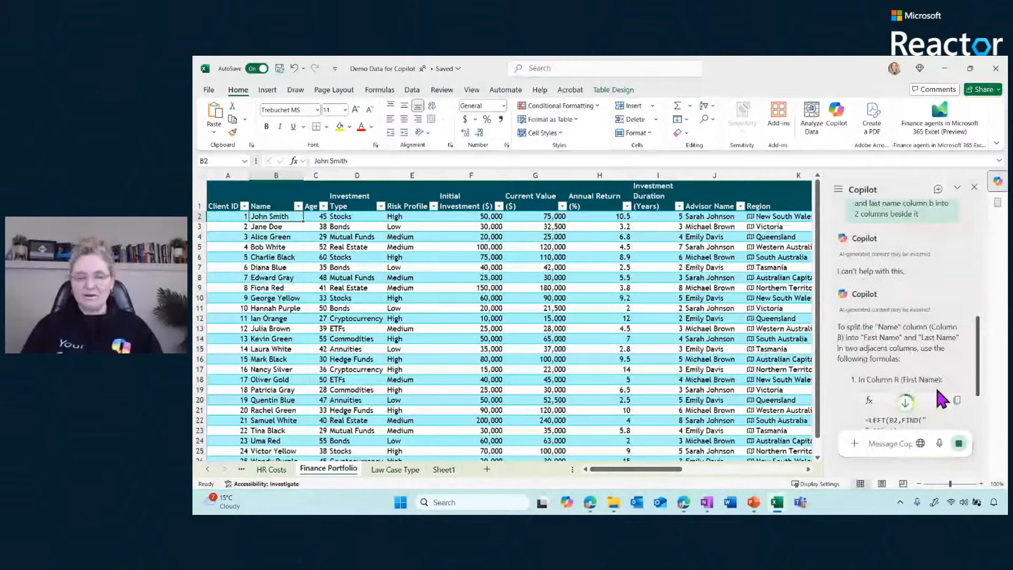
scroll(937, 390, "down", 1)
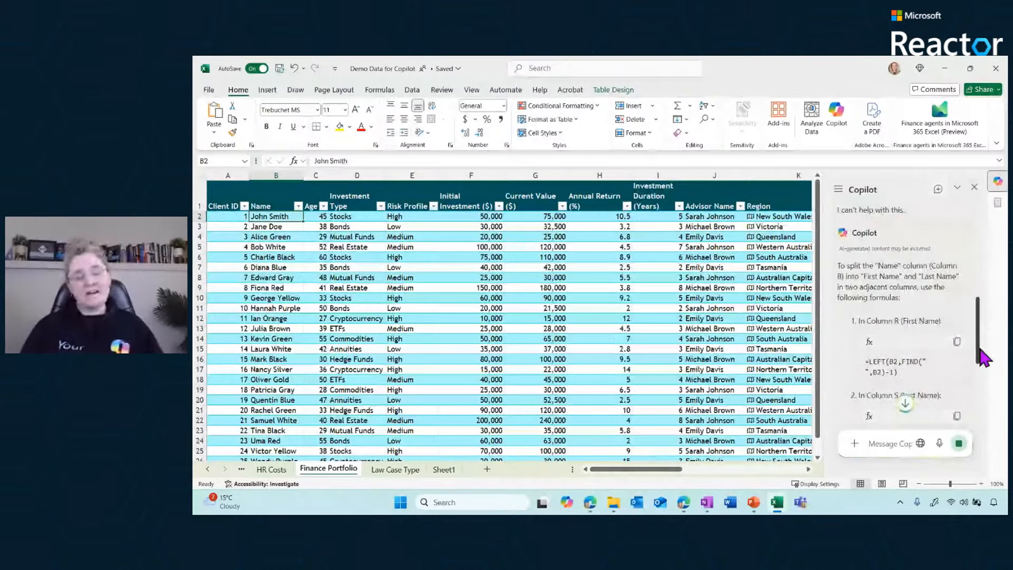
left_click_drag(982, 359, 983, 386)
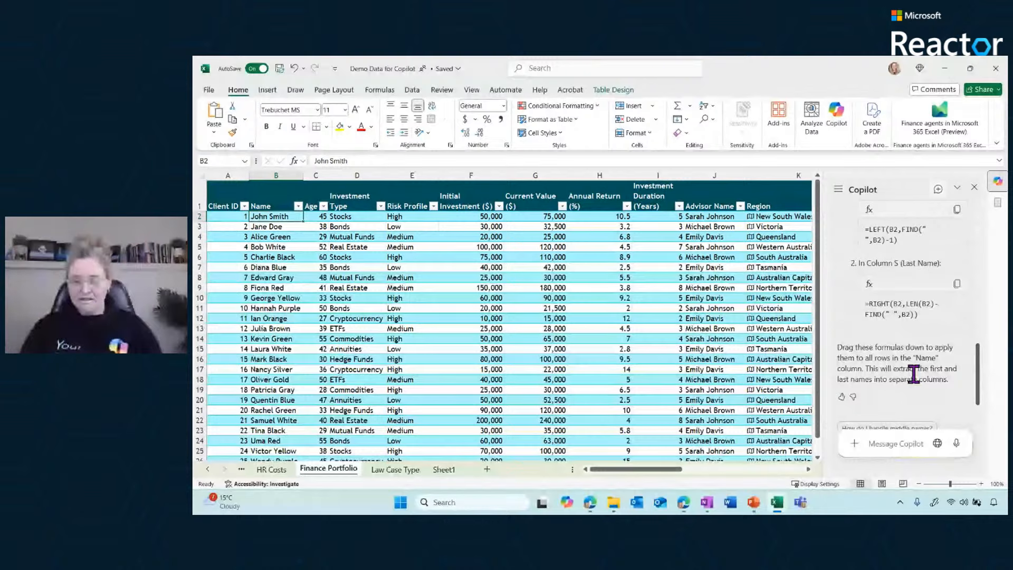
scroll(979, 419, "down", 2)
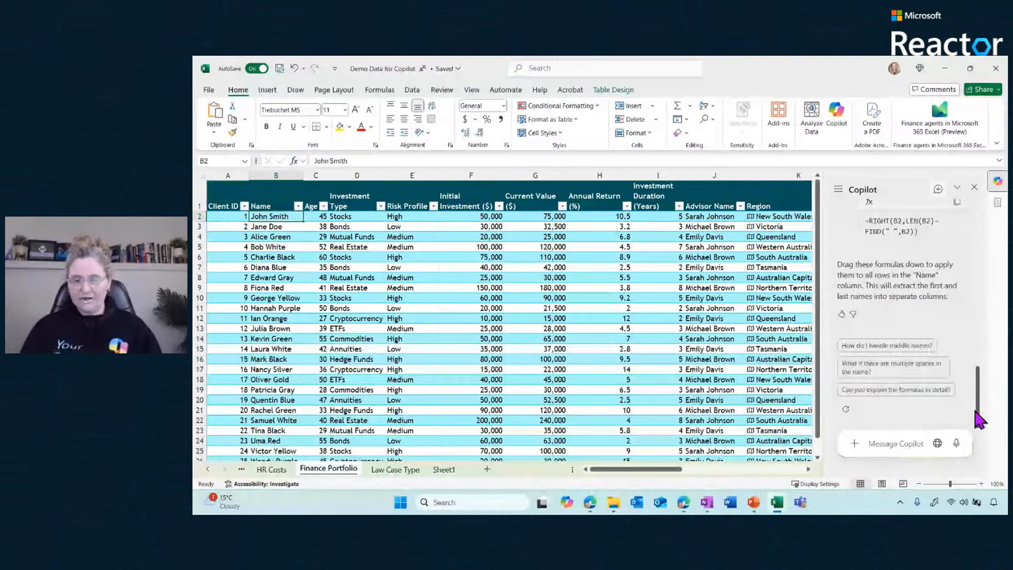
scroll(983, 376, "up", 3)
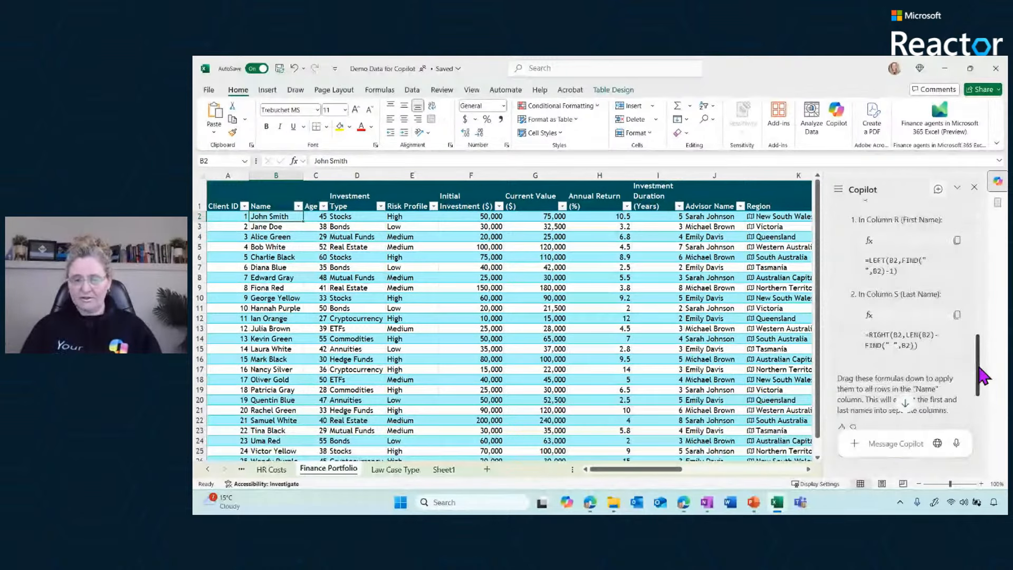
left_click_drag(980, 370, 983, 402)
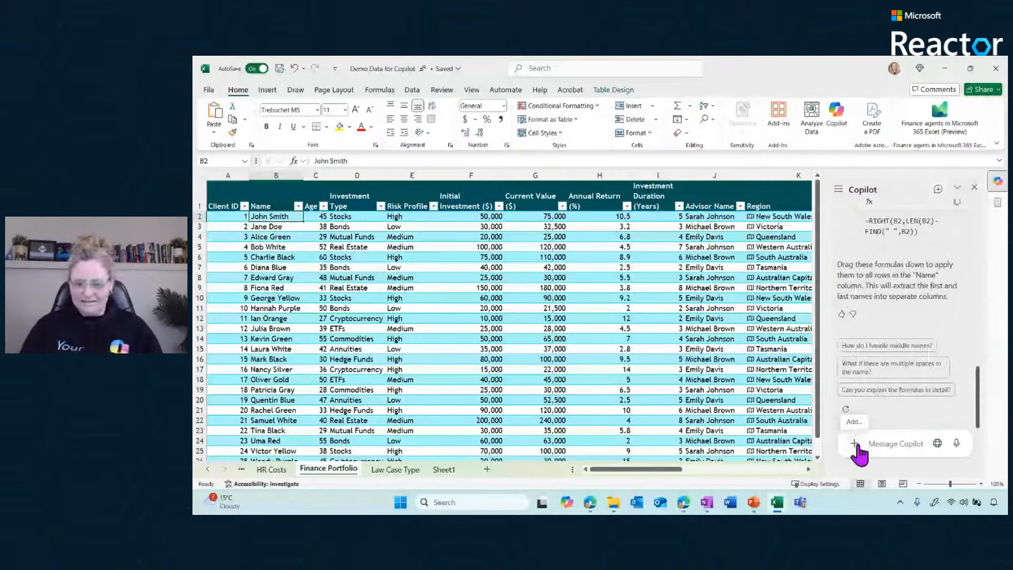
Ask Copilot: "in column b use the space " " delimiter to divide out first name and last name"
left_click(897, 444)
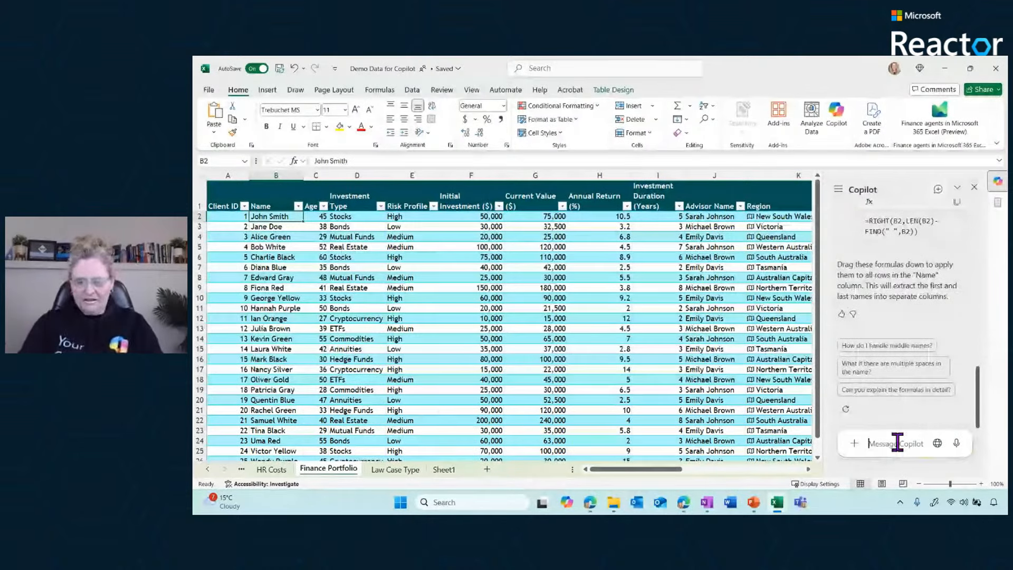
type("in col")
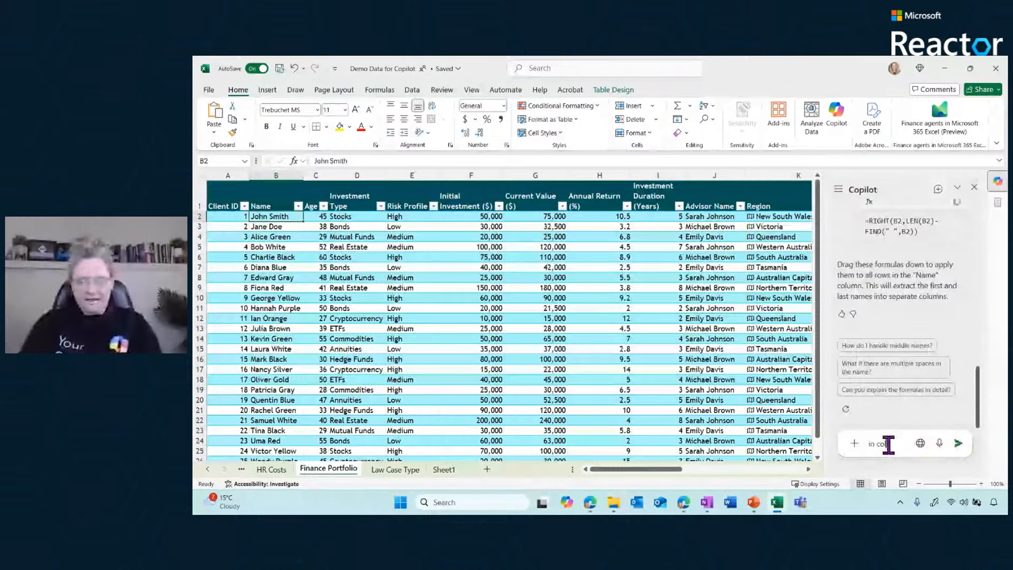
type("umn b")
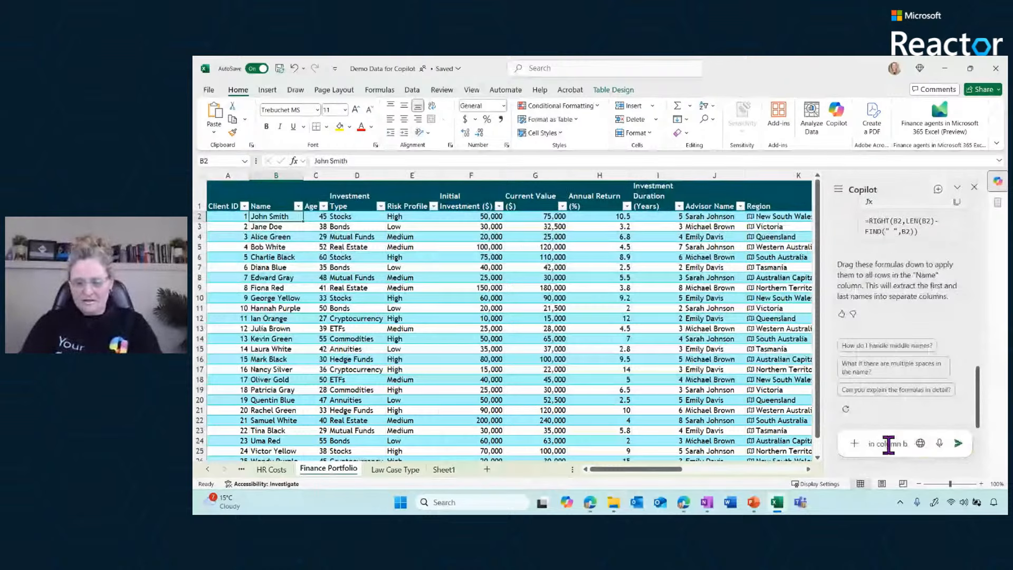
type(" use ")
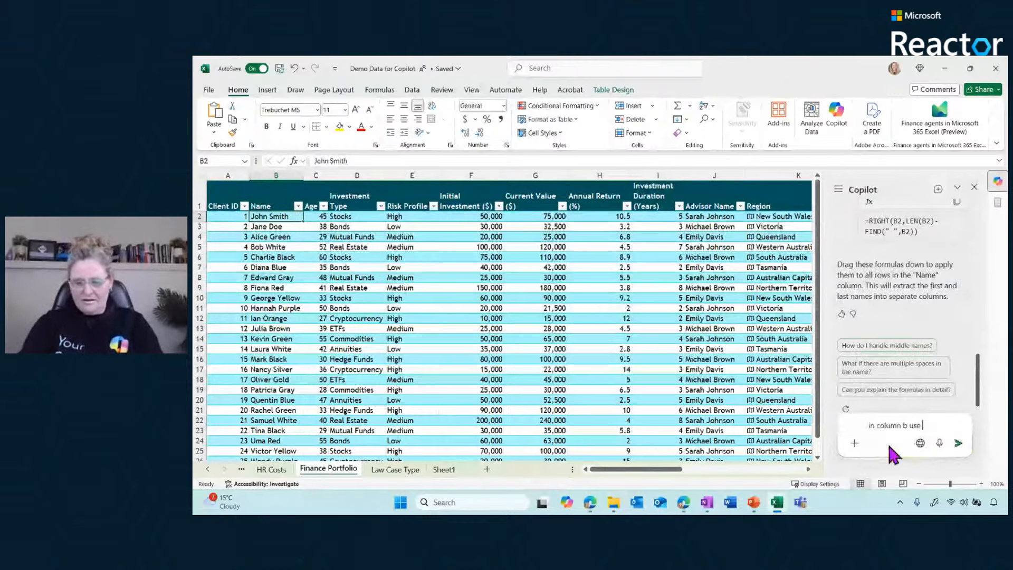
type("the \"")
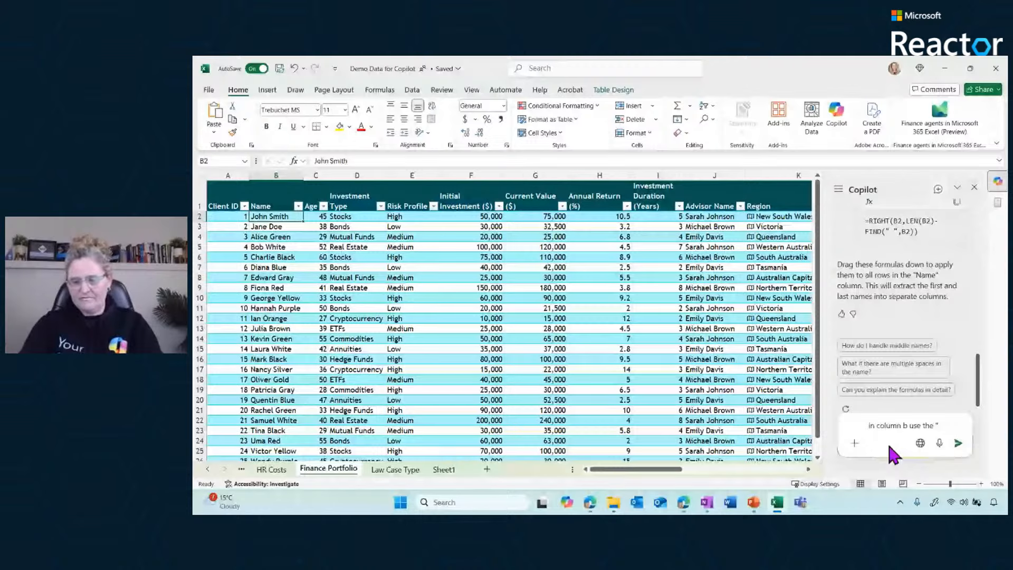
key("BackSpace")
type("sp")
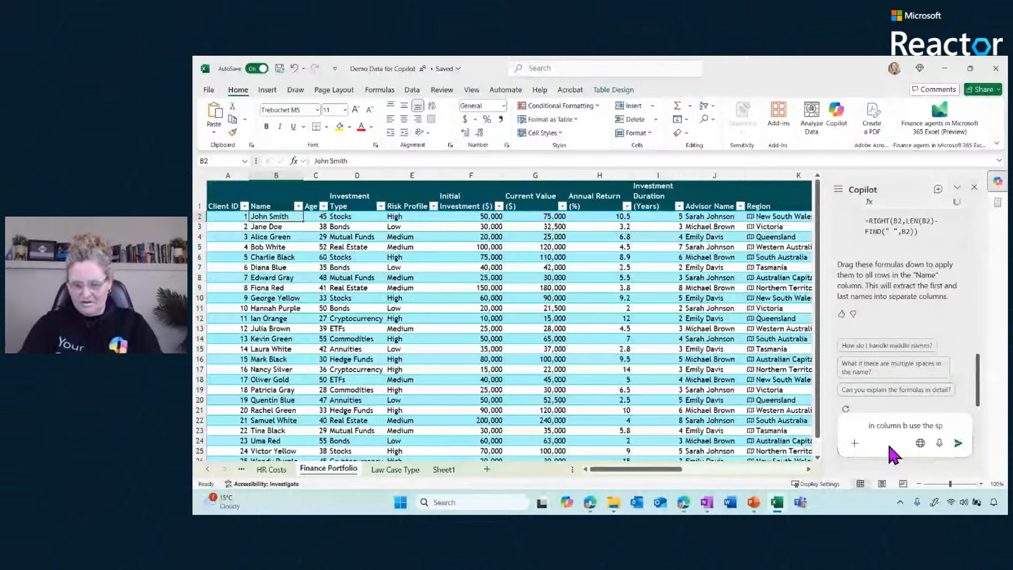
type("ace \" \"")
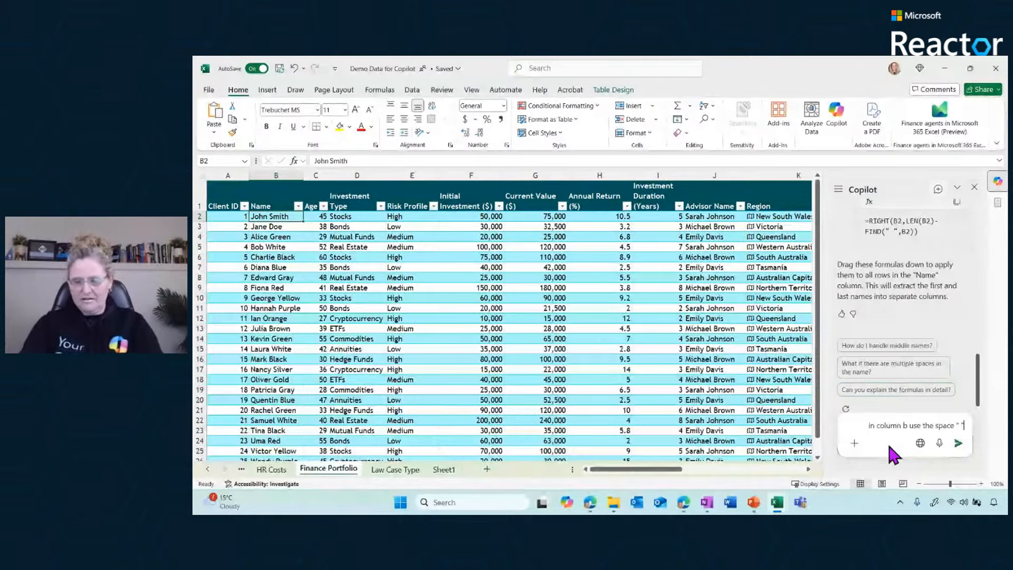
type(" delim")
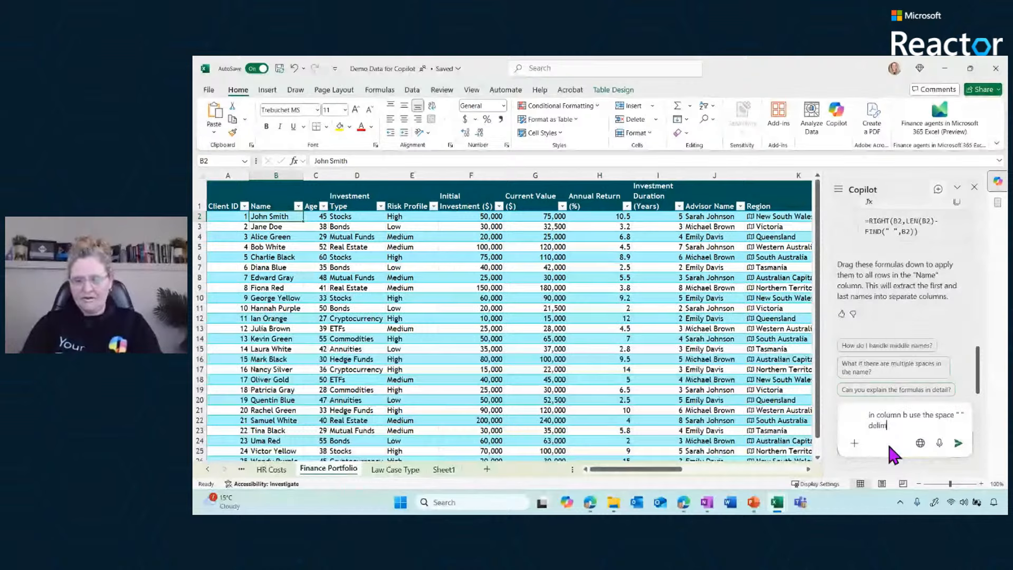
type("iter to d")
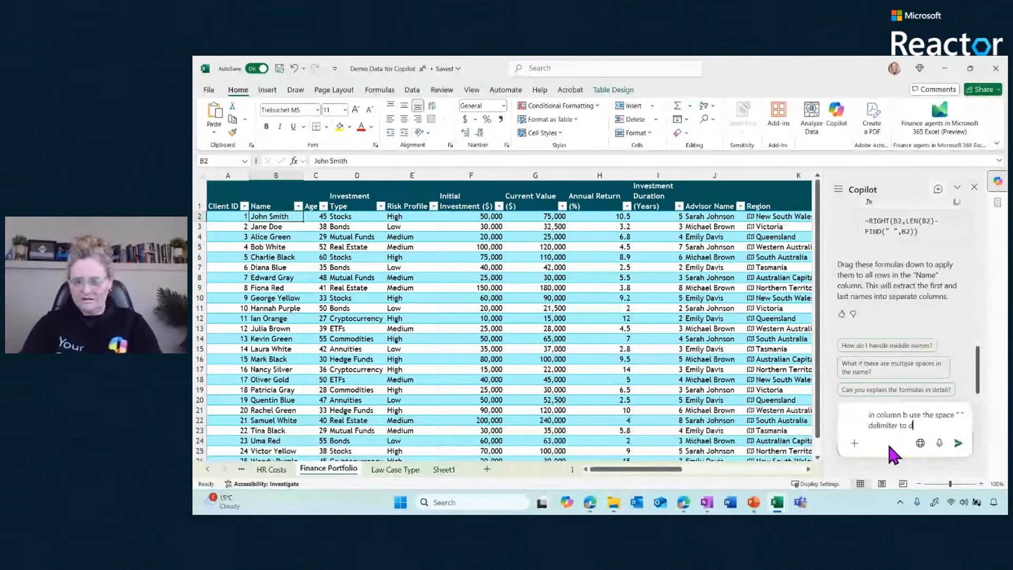
type("ivide c")
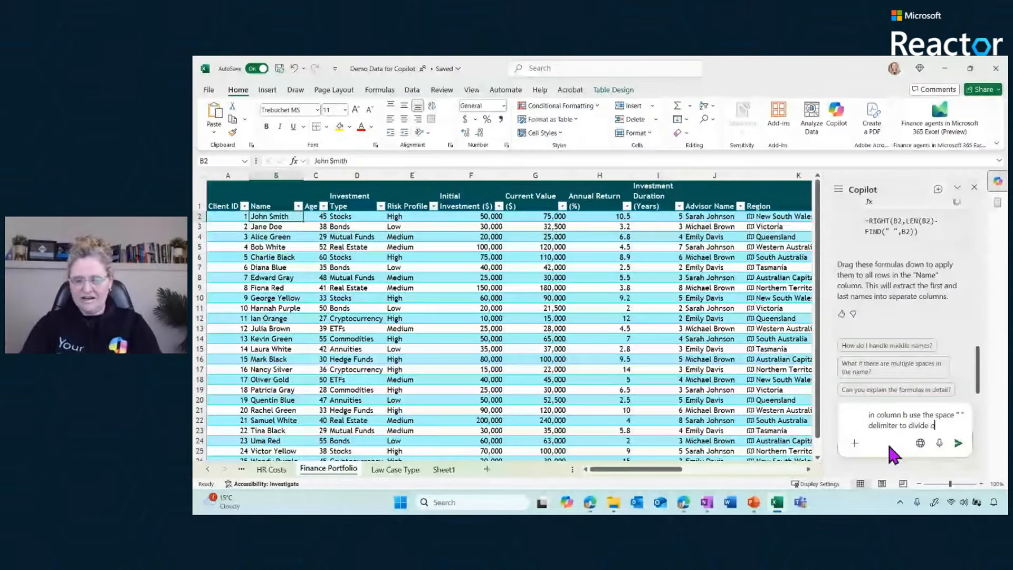
type("ut first name and last name")
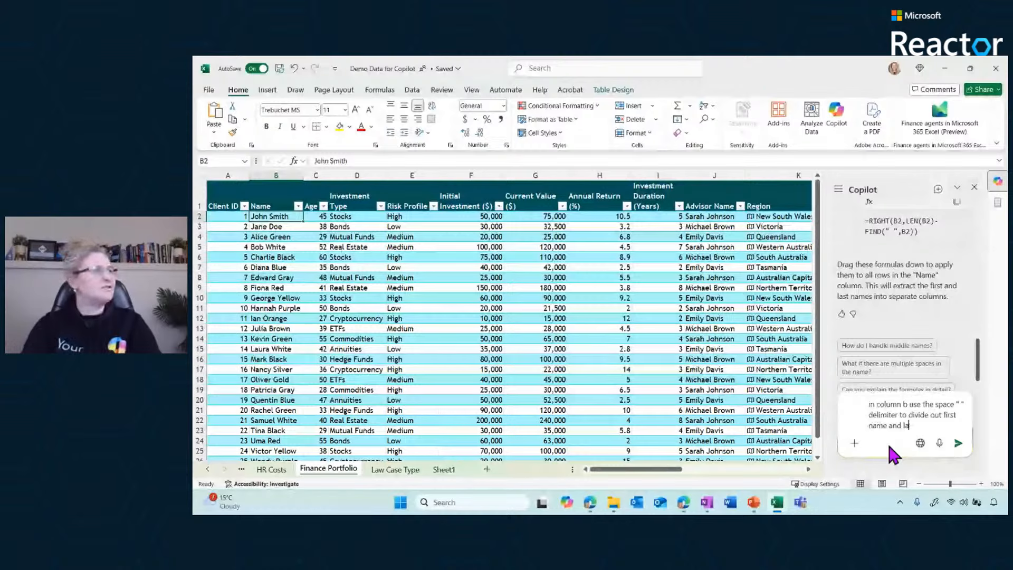
key("Return")
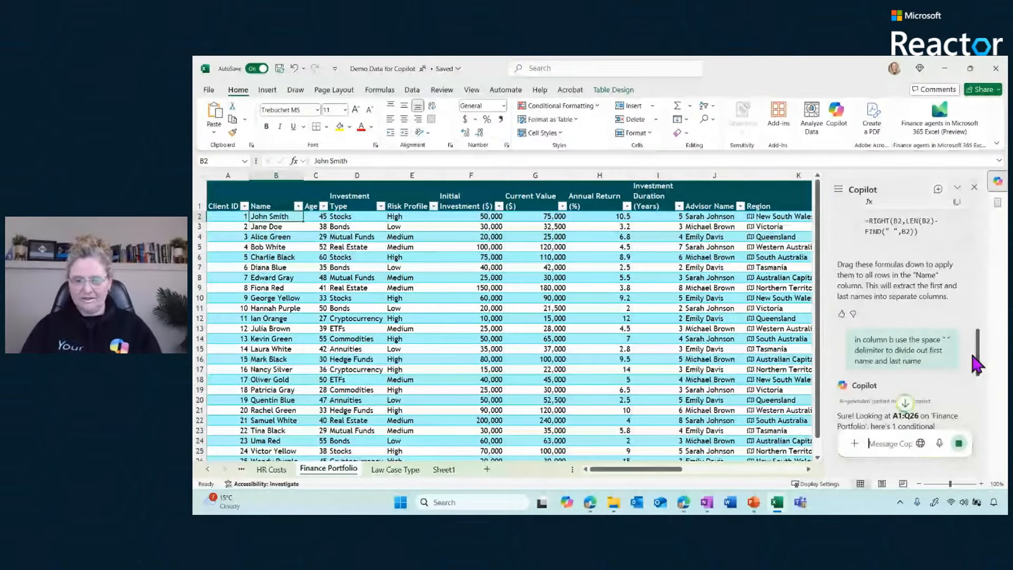
Apply Copilot's suggested custom-formula conditional format with yellow fill and black font to the Name column, and check the highlighted cells
left_click_drag(977, 363, 977, 405)
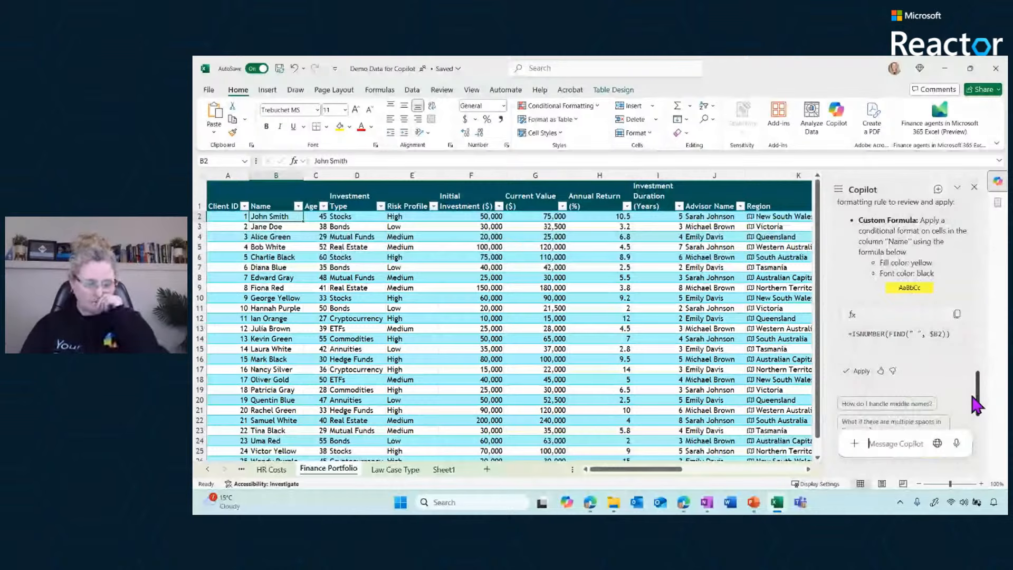
left_click(857, 371)
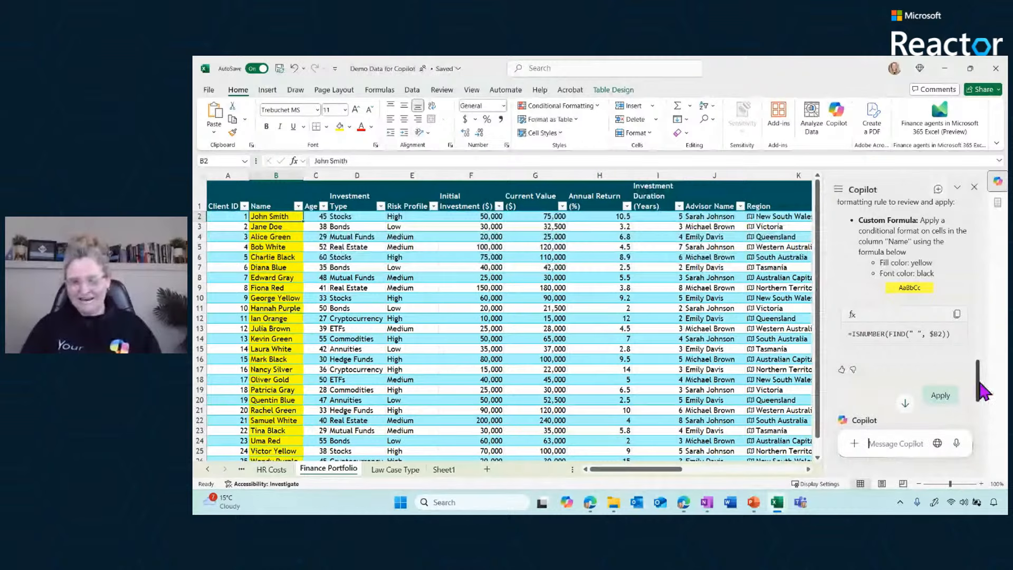
left_click_drag(979, 384, 978, 430)
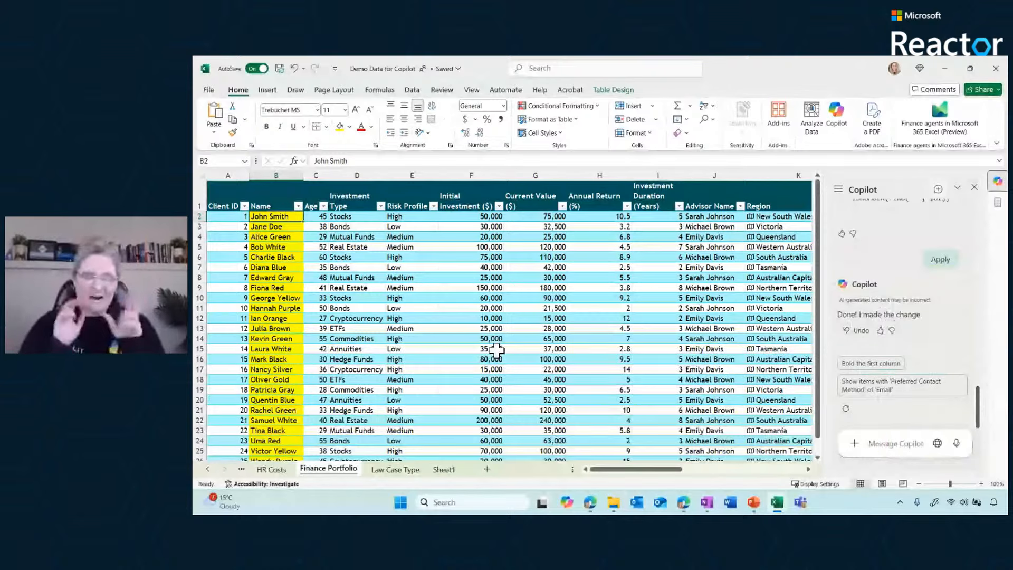
left_click(267, 215)
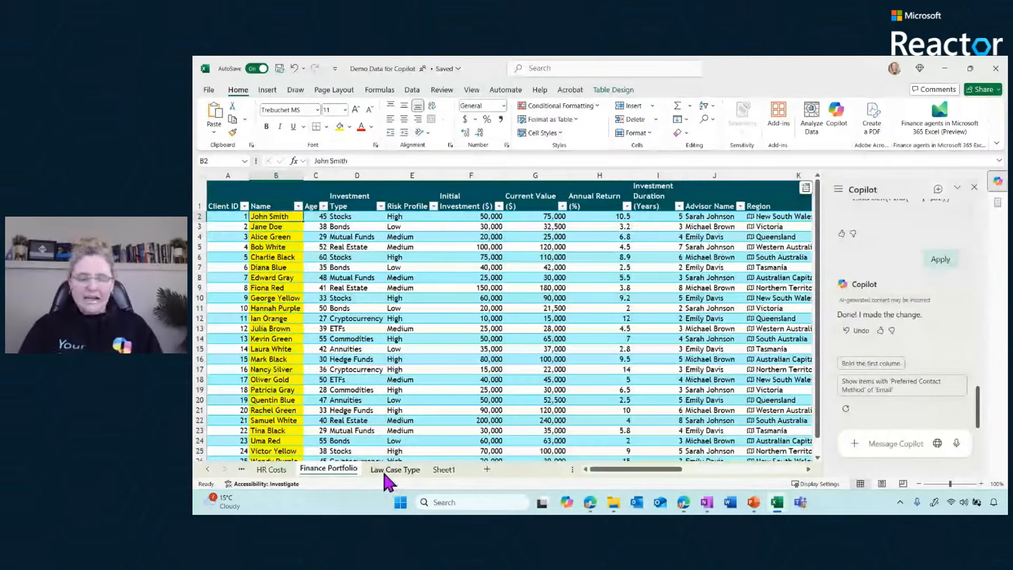
left_click(352, 217)
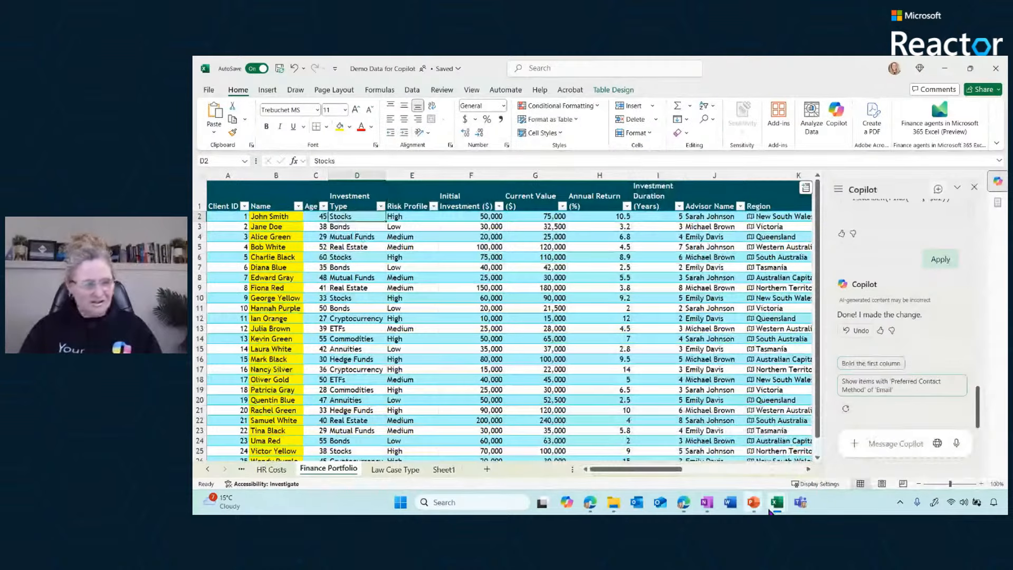
Switch to the M365_2025-07-02 workbook and enter the Copilot prompt "for the description column, divide the data after the : into the next column"
mouse_move(771, 510)
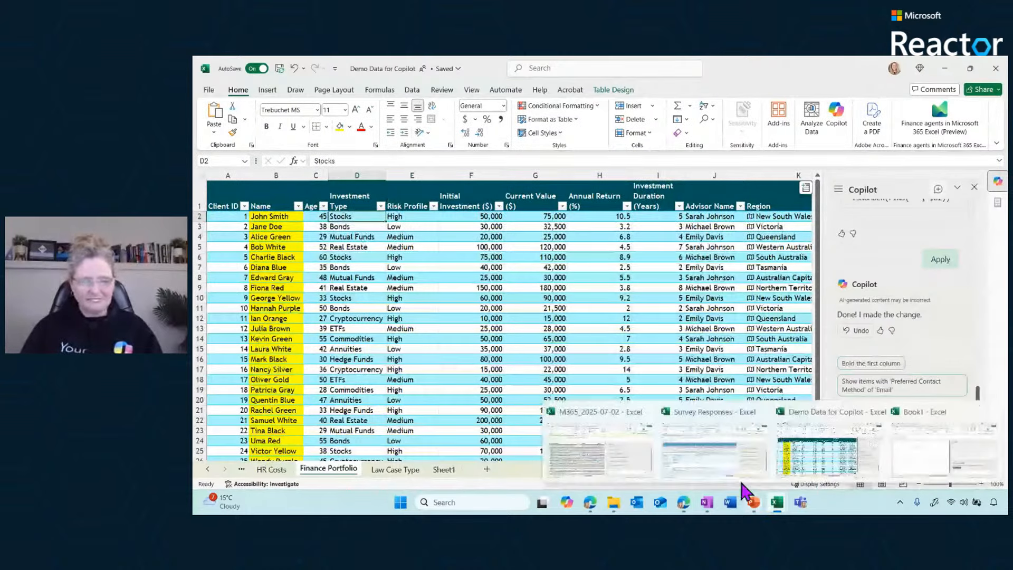
left_click(575, 445)
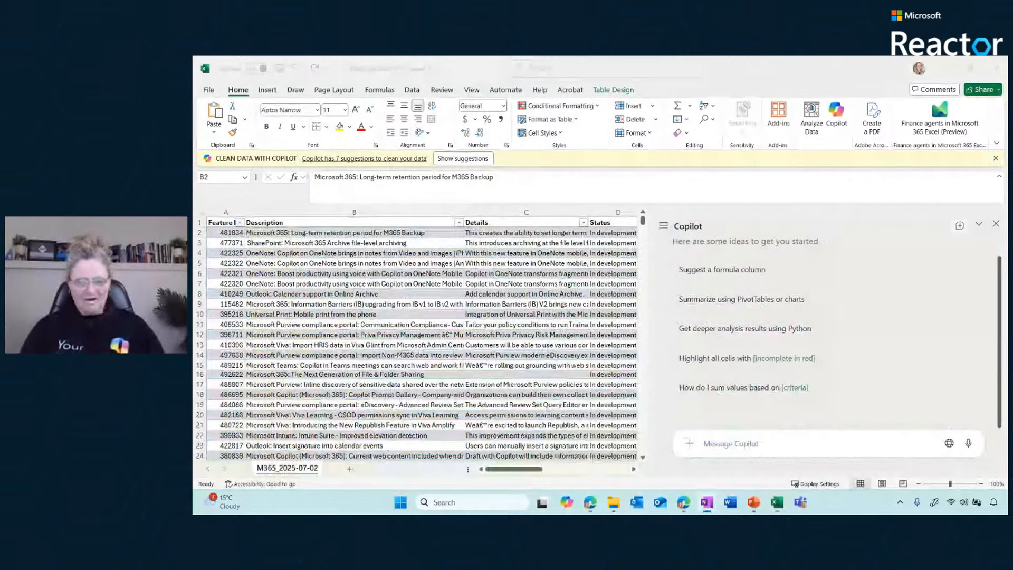
left_click(750, 443)
type("for the description column, divide the data after the : into the next column")
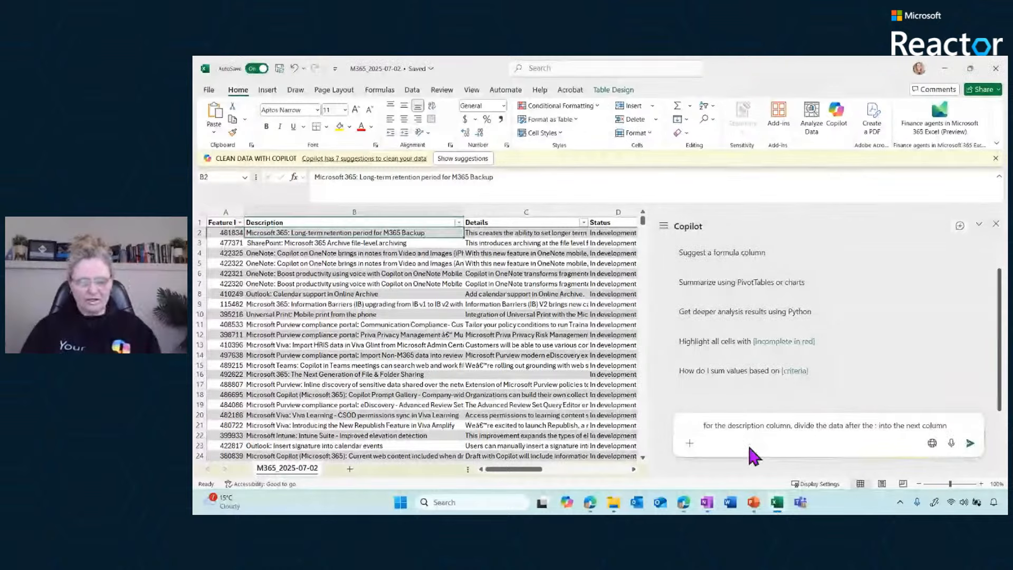
Look over the Microsoft 365 Roadmap page in the Edge browser and return to the M365_2025-07-02 workbook
mouse_move(589, 496)
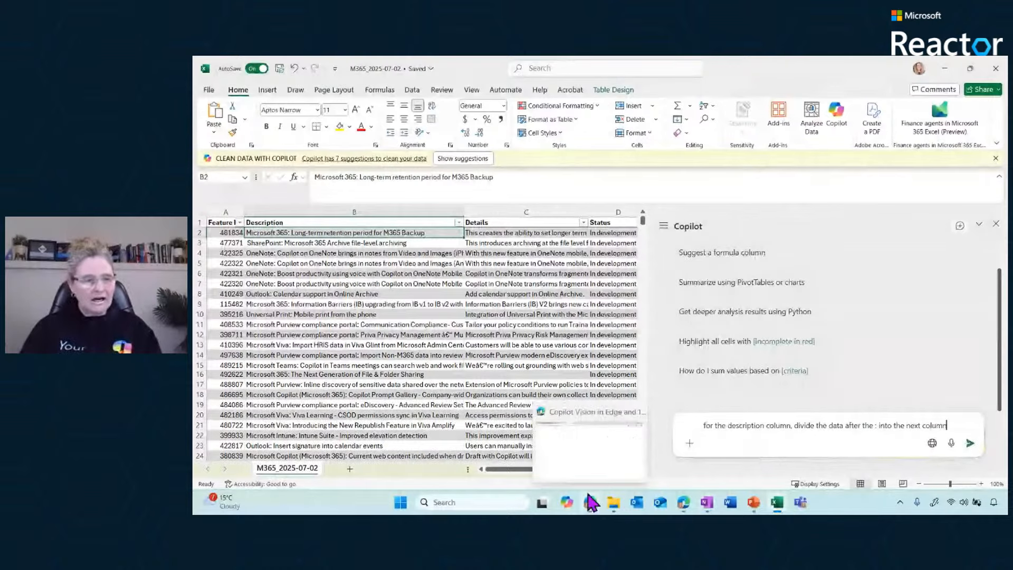
left_click(683, 505)
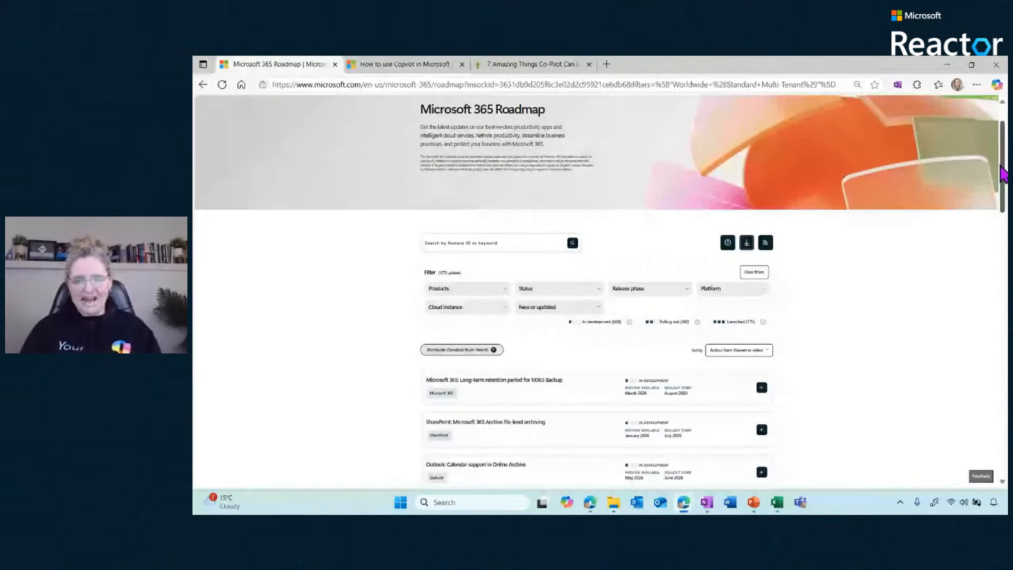
left_click_drag(1001, 168, 998, 143)
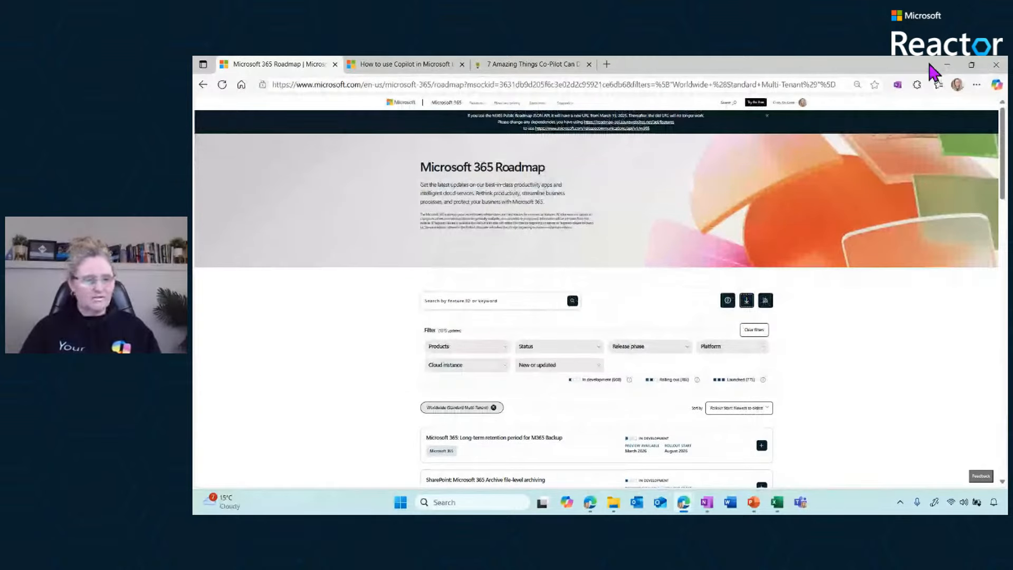
left_click(947, 64)
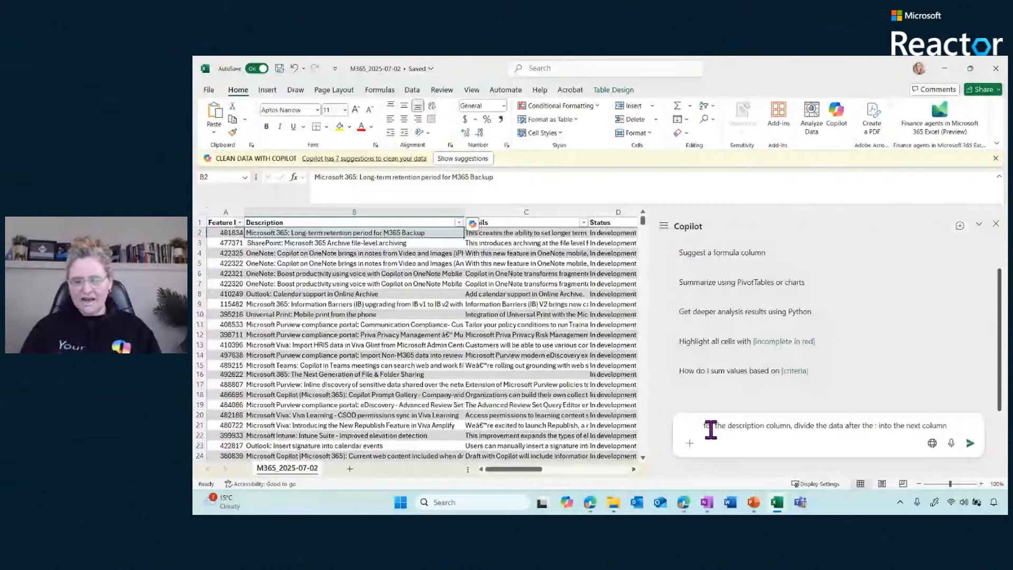
Send Copilot the entered prompt about dividing the Description column at the colon
left_click_drag(711, 425, 1003, 453)
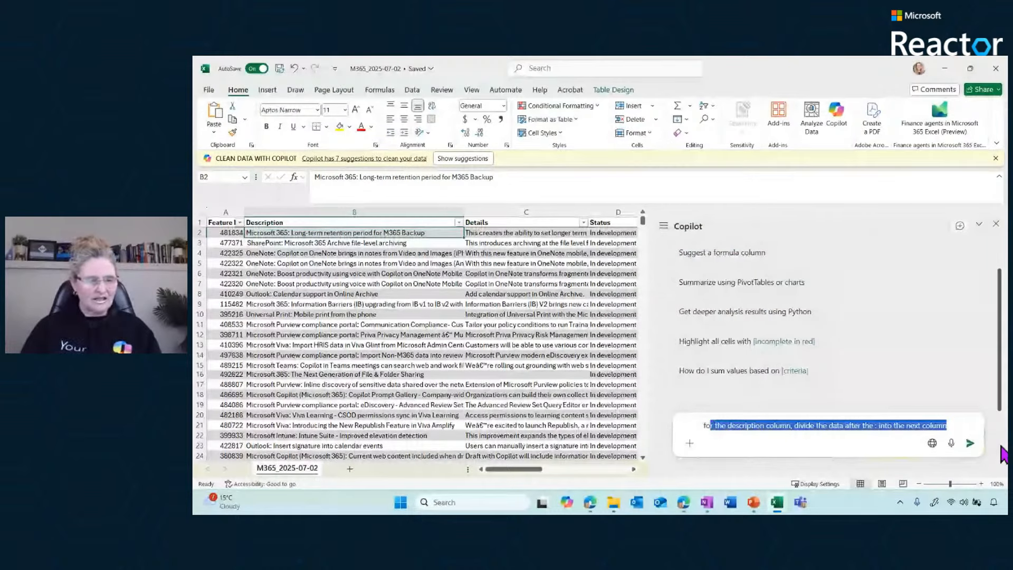
left_click(869, 426)
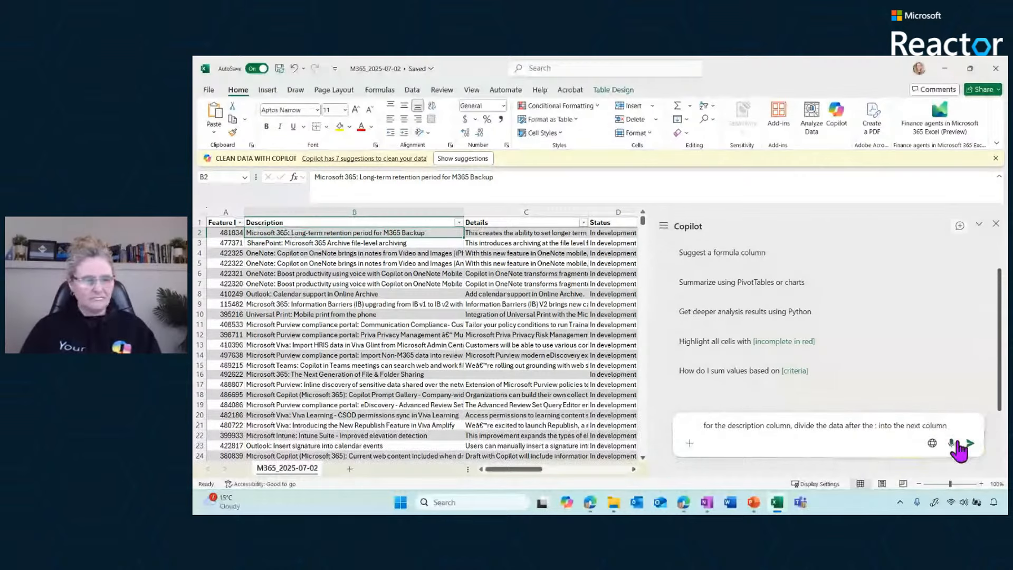
left_click(969, 443)
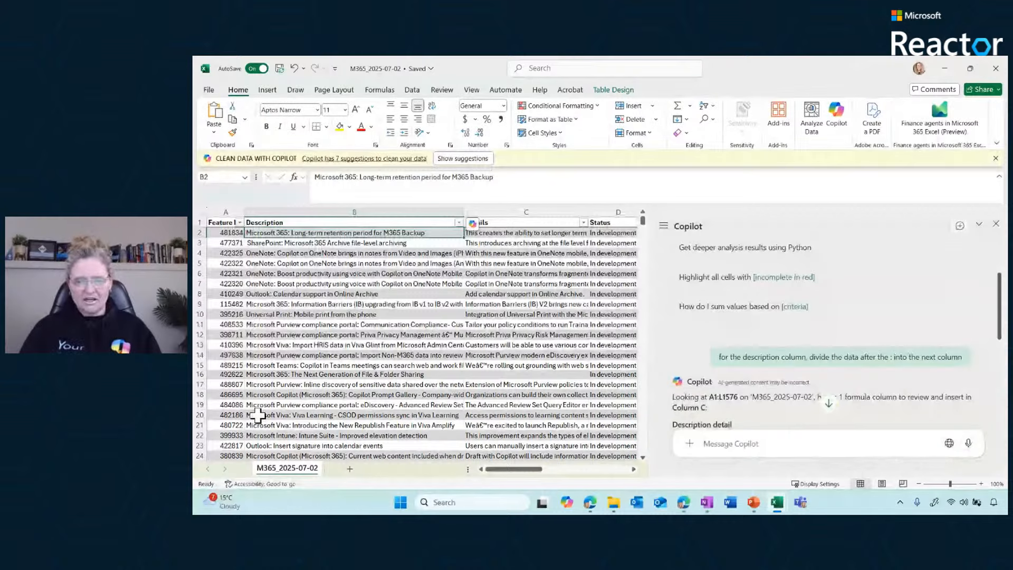
Review Copilot's suggested TRIM(TEXTAFTER) formula, insert its Description detail column, and check the split text beside Description
scroll(997, 374, "down", 5)
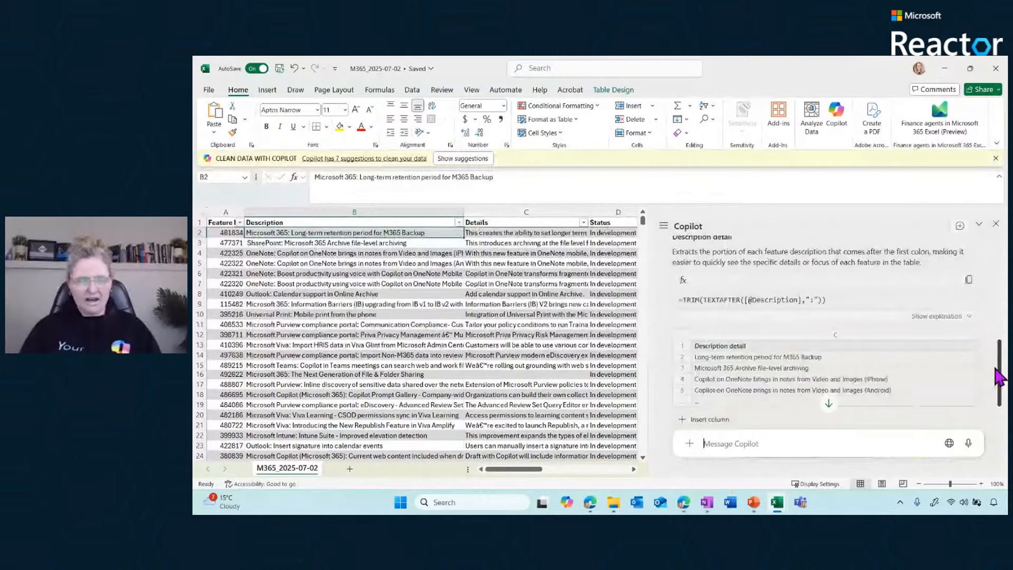
left_click_drag(999, 377, 995, 404)
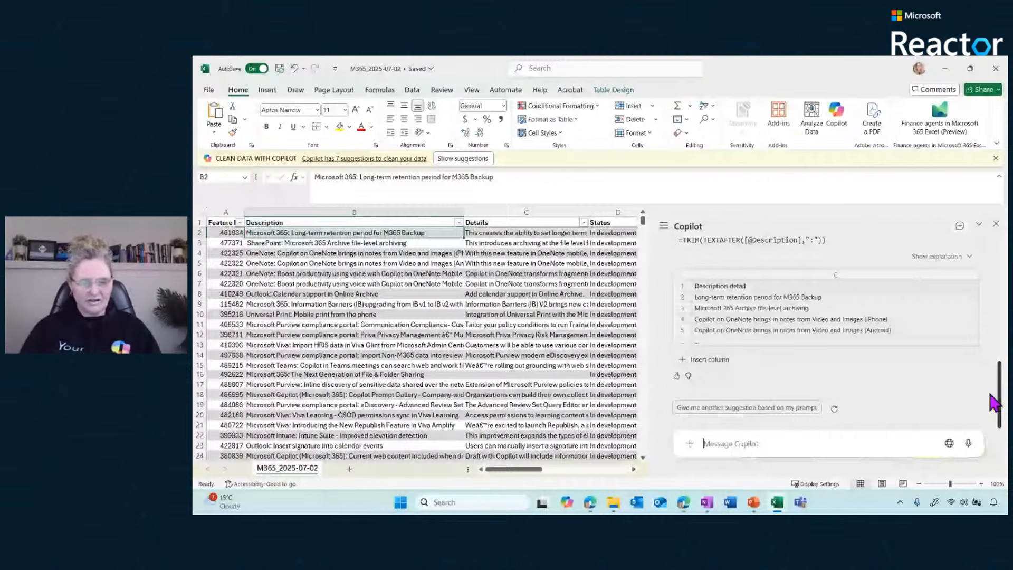
left_click(707, 359)
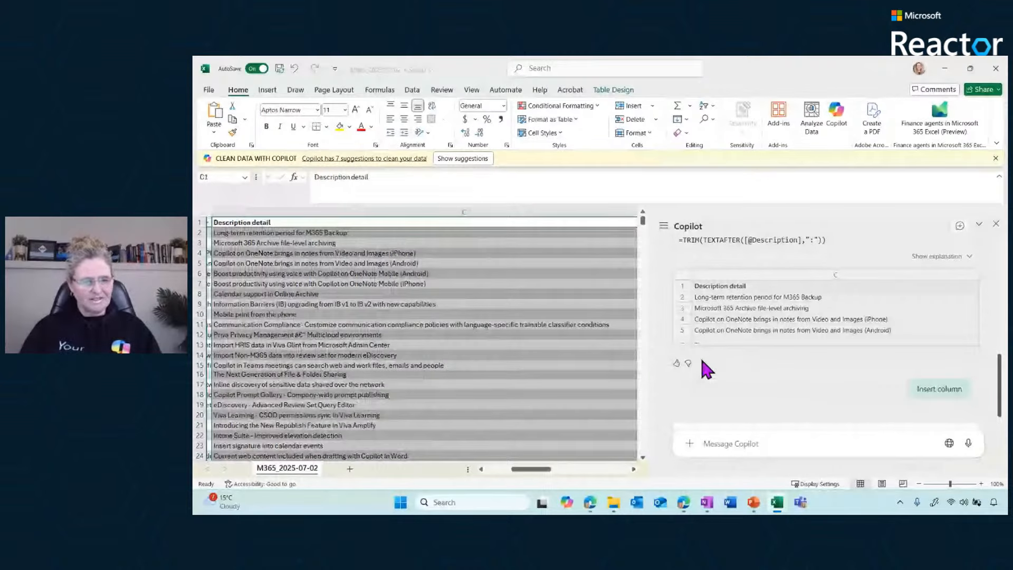
left_click_drag(529, 469, 515, 485)
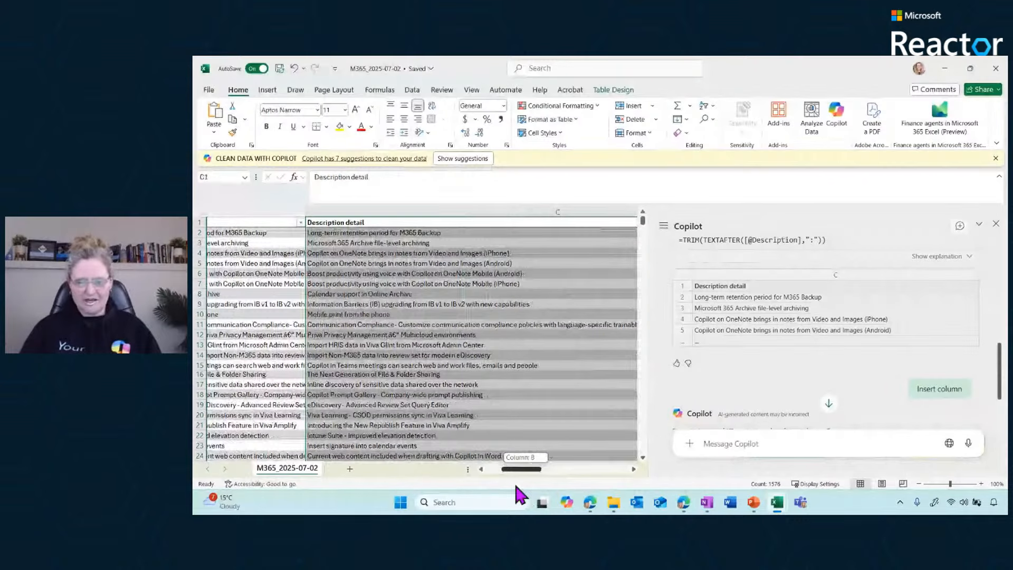
left_click_drag(515, 487, 500, 486)
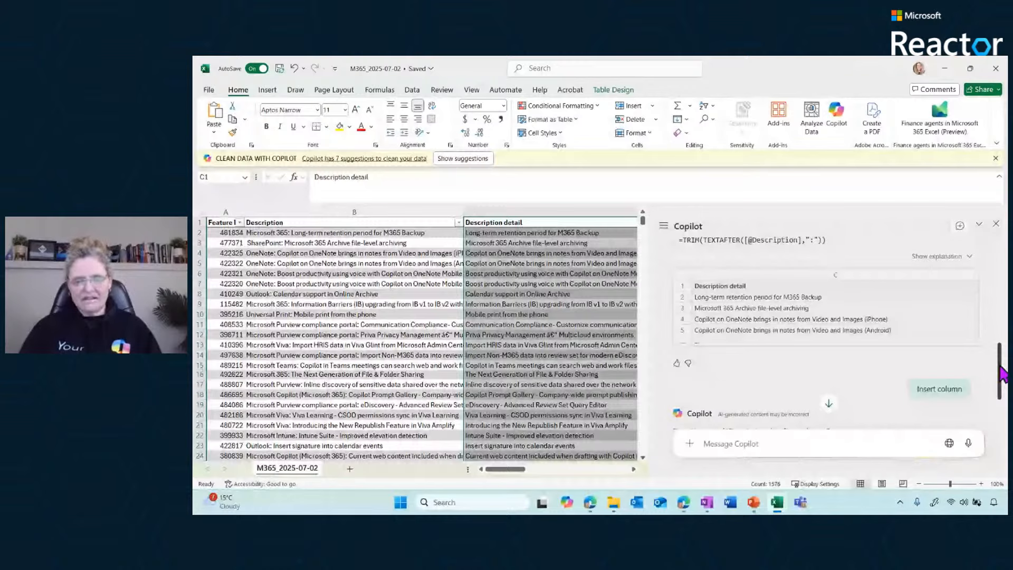
left_click_drag(1001, 375, 999, 409)
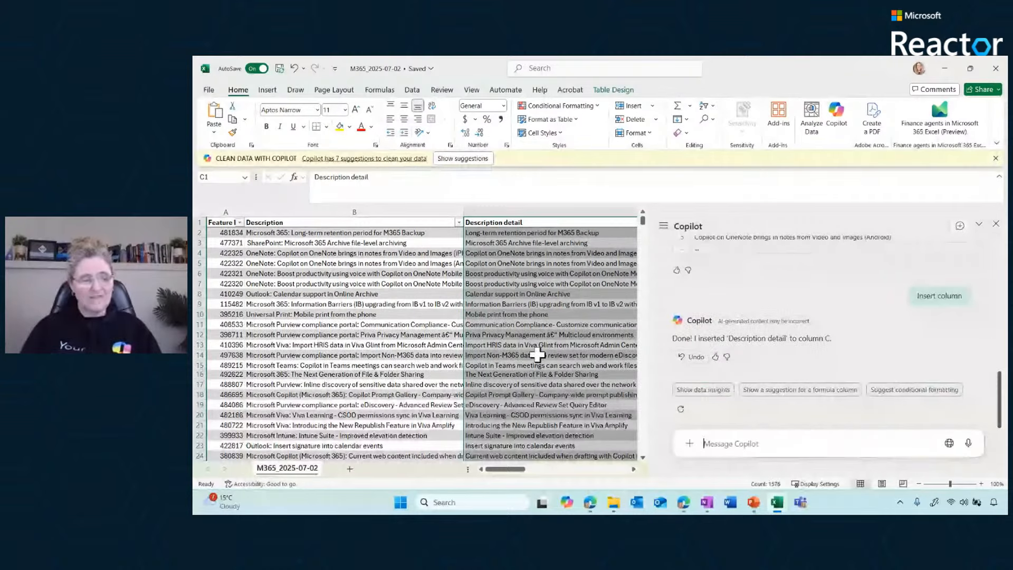
Show Copilot's clean-data suggestions for the worksheet and apply the inconsistent-text replacement for column B
left_click(393, 233)
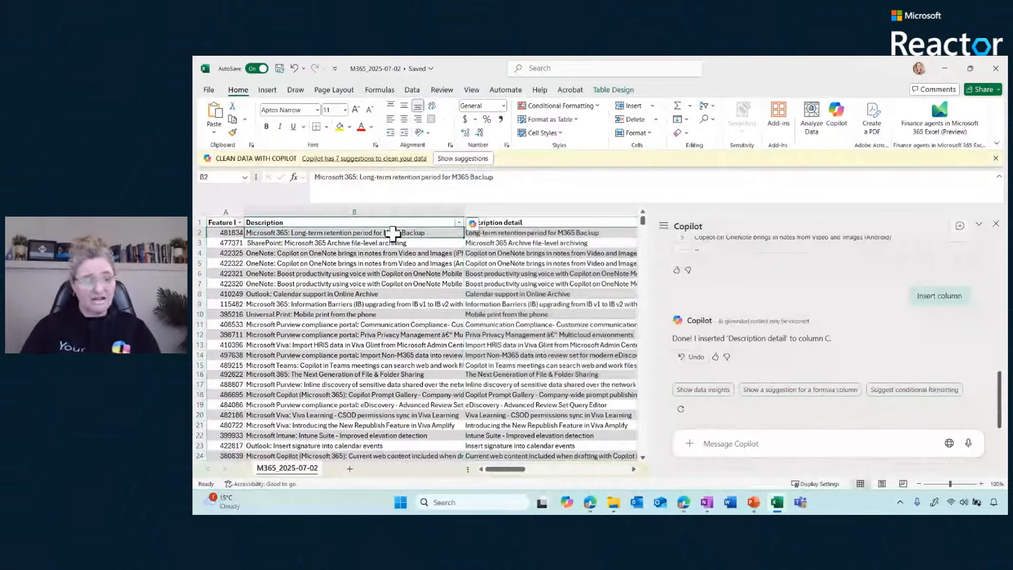
key("Up")
key("ctrl+shift+Down")
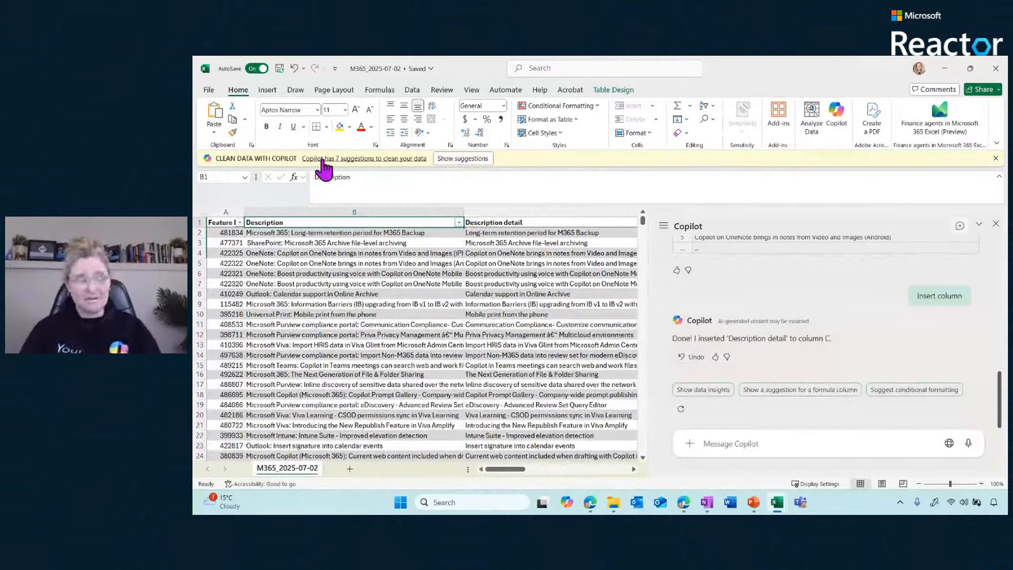
left_click(464, 159)
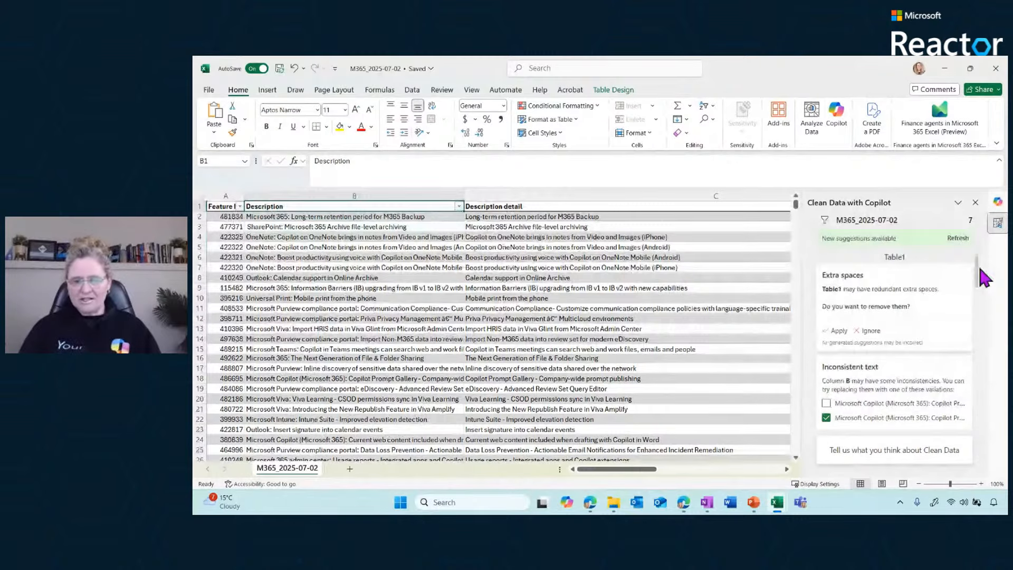
mouse_move(824, 289)
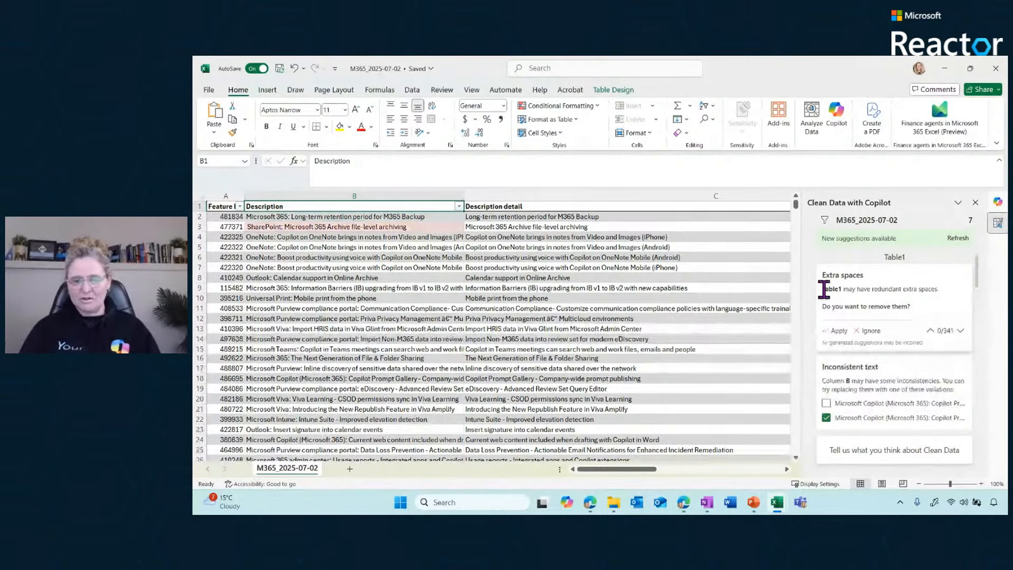
scroll(976, 276, "down", 1)
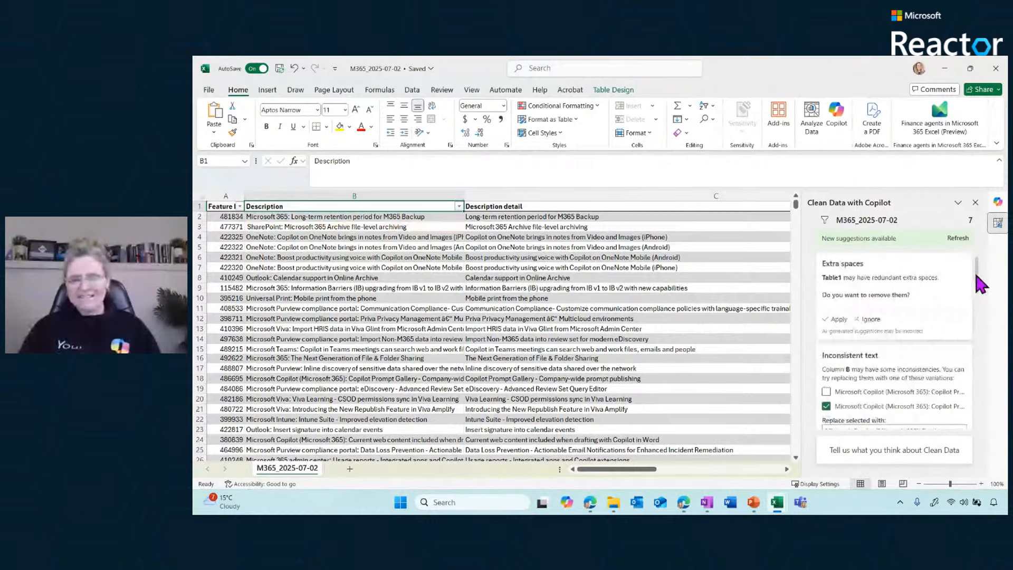
scroll(977, 275, "down", 1)
left_click_drag(977, 275, 976, 292)
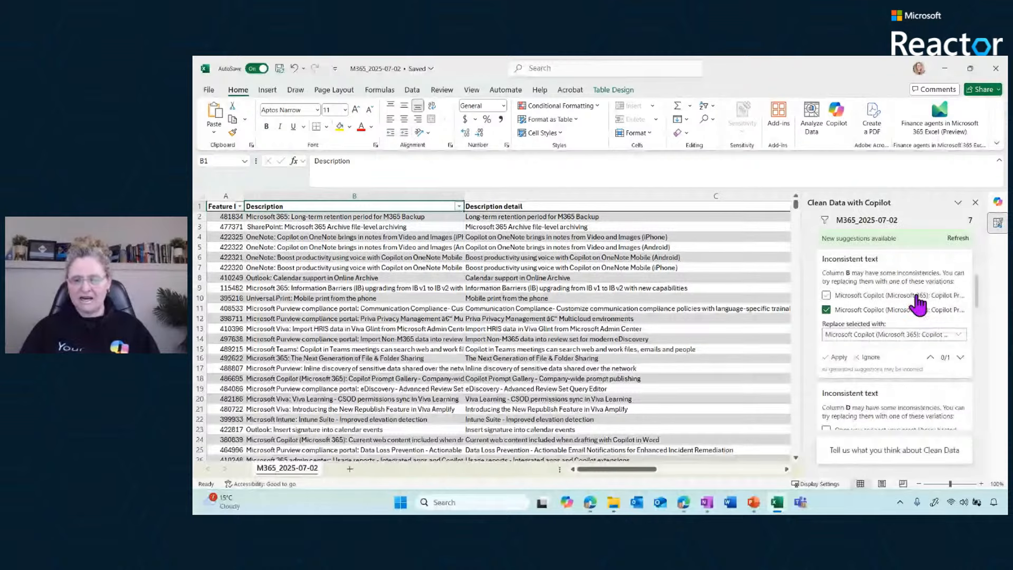
left_click(838, 358)
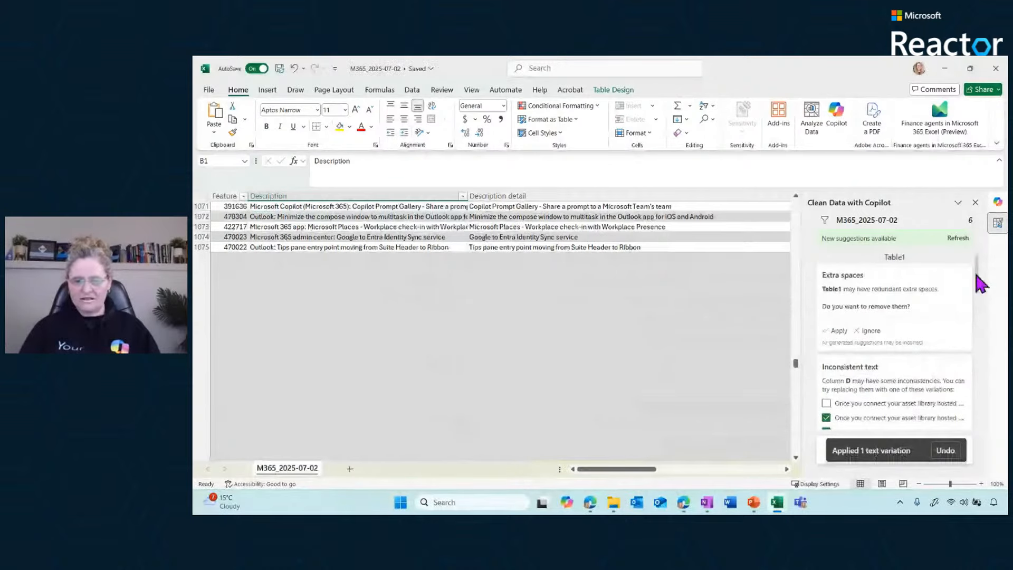
Preview the extra-spaces suggestion for Table1, remove the redundant spaces, and go through the remaining inconsistent-text suggestions
left_click_drag(975, 274, 976, 285)
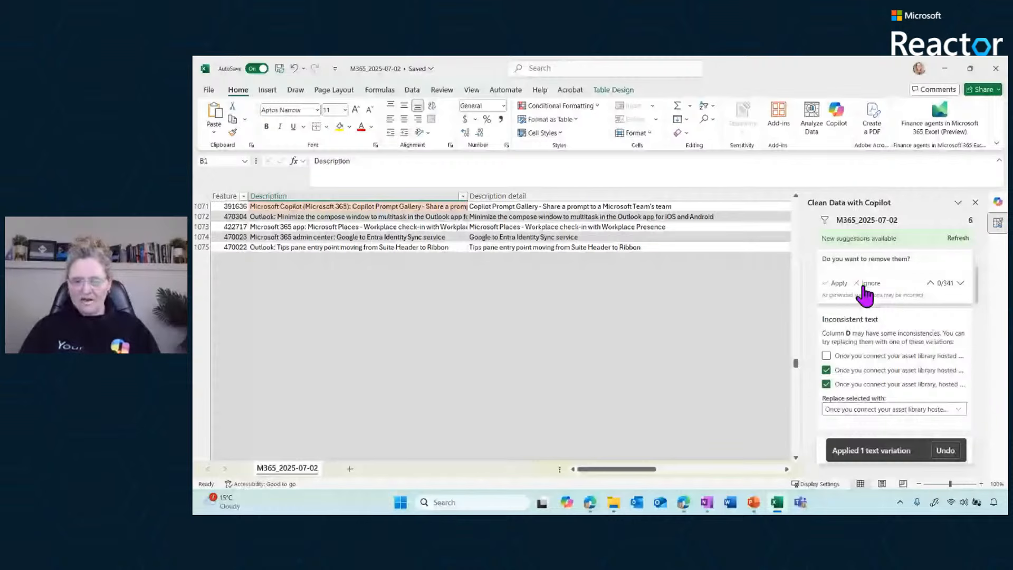
left_click(960, 283)
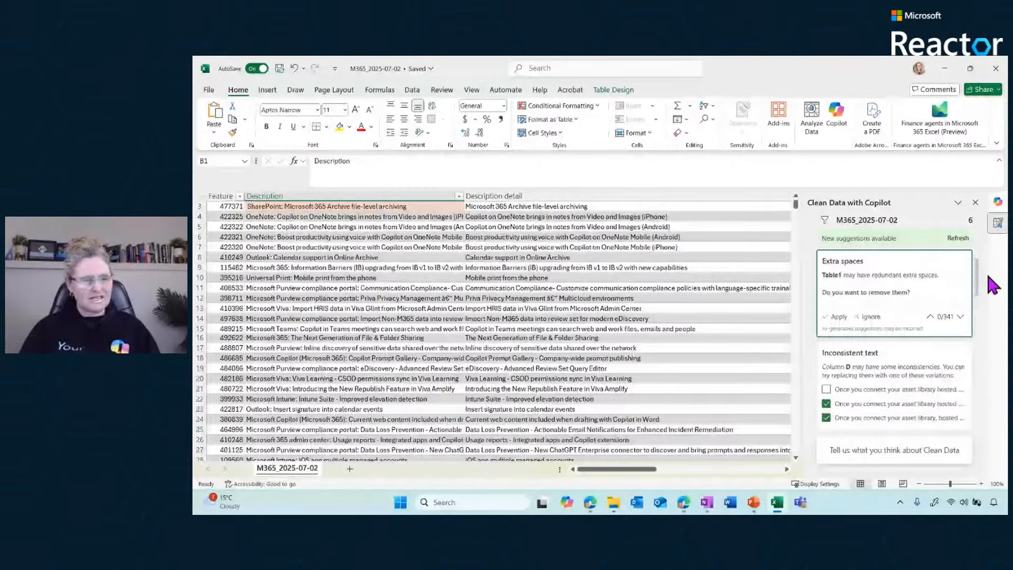
scroll(979, 292, "down", 3)
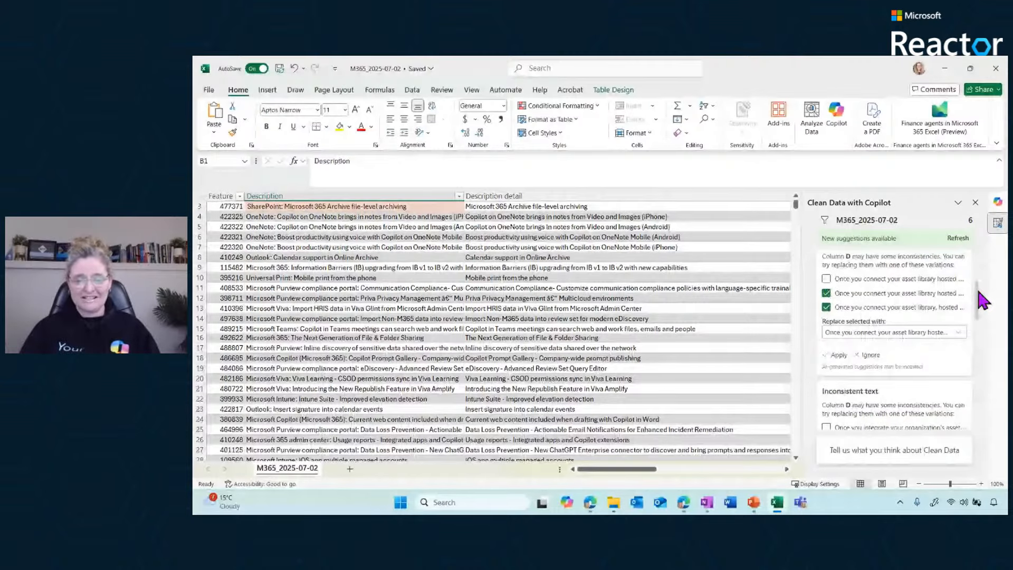
scroll(982, 302, "down", 1)
left_click_drag(979, 295, 975, 411)
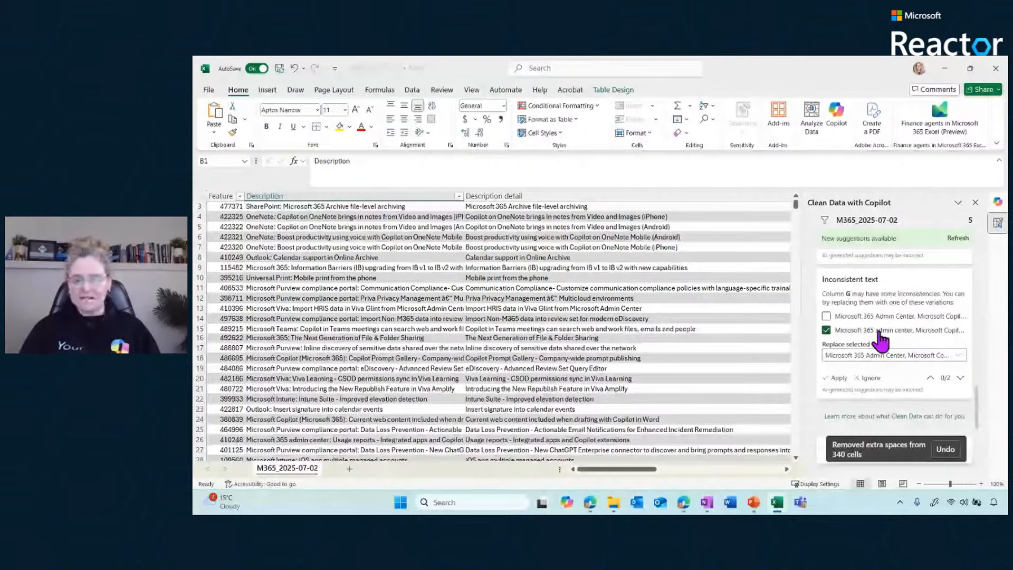
Apply the remaining inconsistent-text suggestions for columns G, D and F, and remove the leftover extra spaces in Table1
left_click(837, 378)
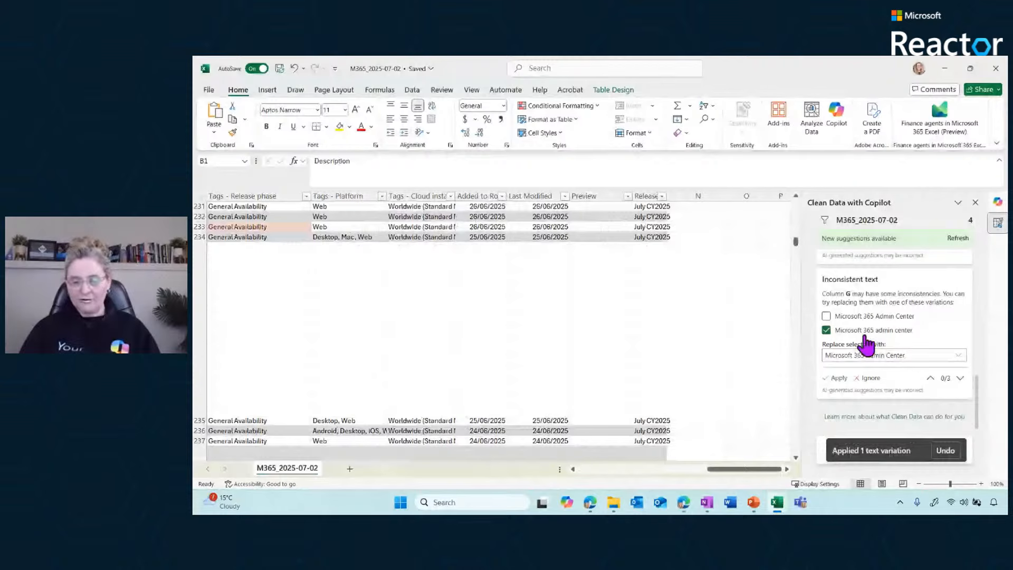
left_click(837, 378)
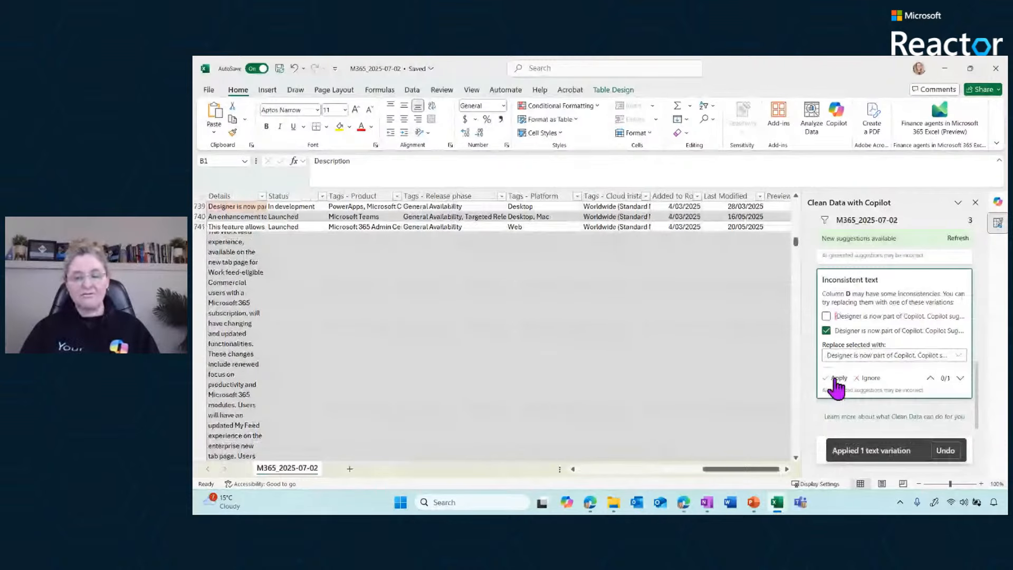
left_click(837, 378)
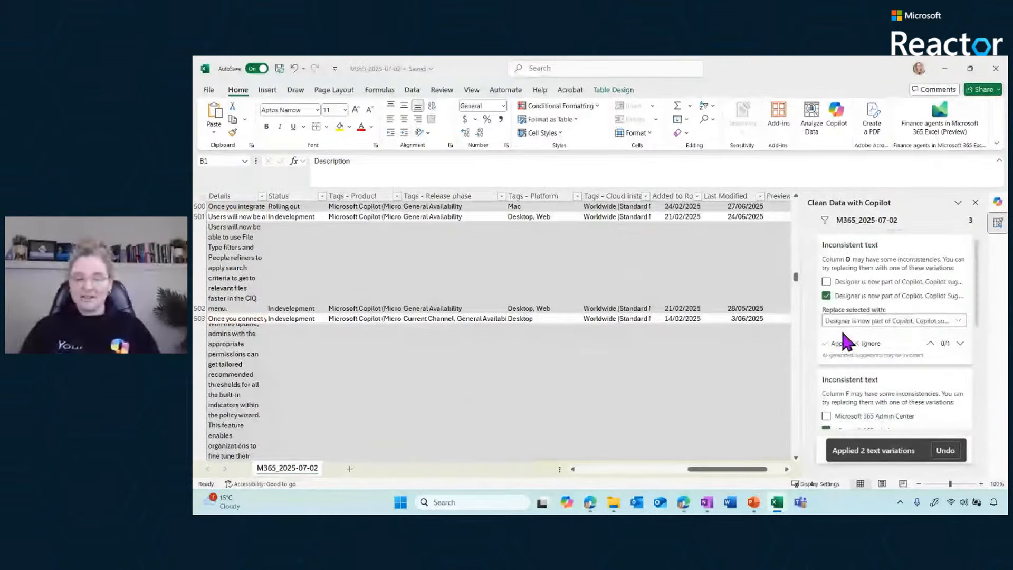
left_click(837, 344)
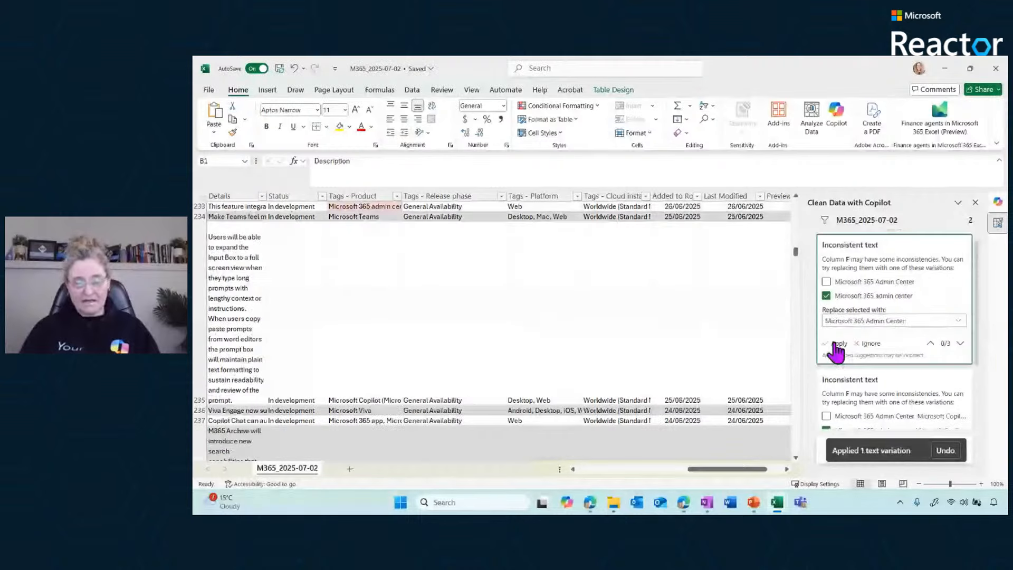
left_click(837, 344)
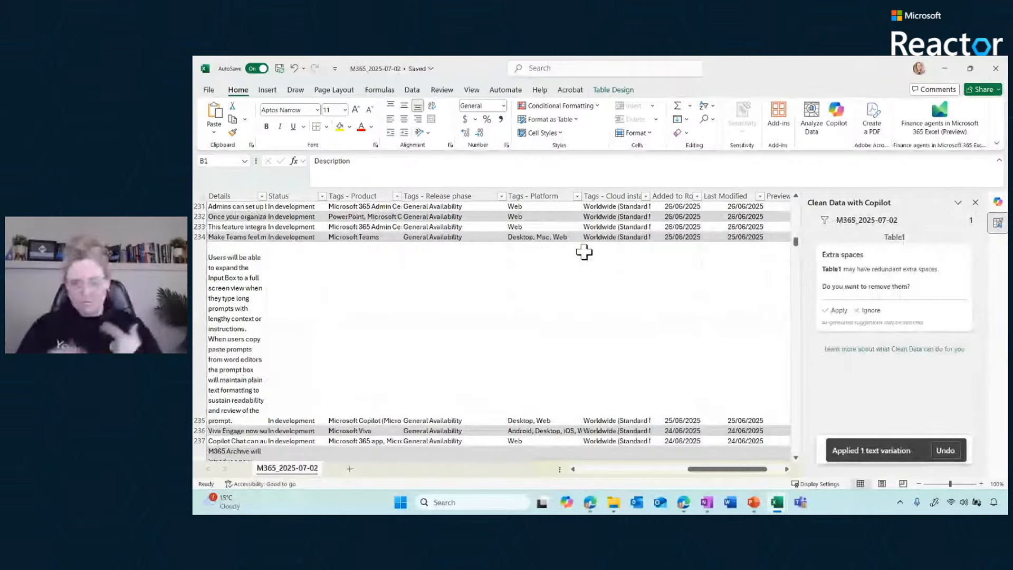
left_click(835, 311)
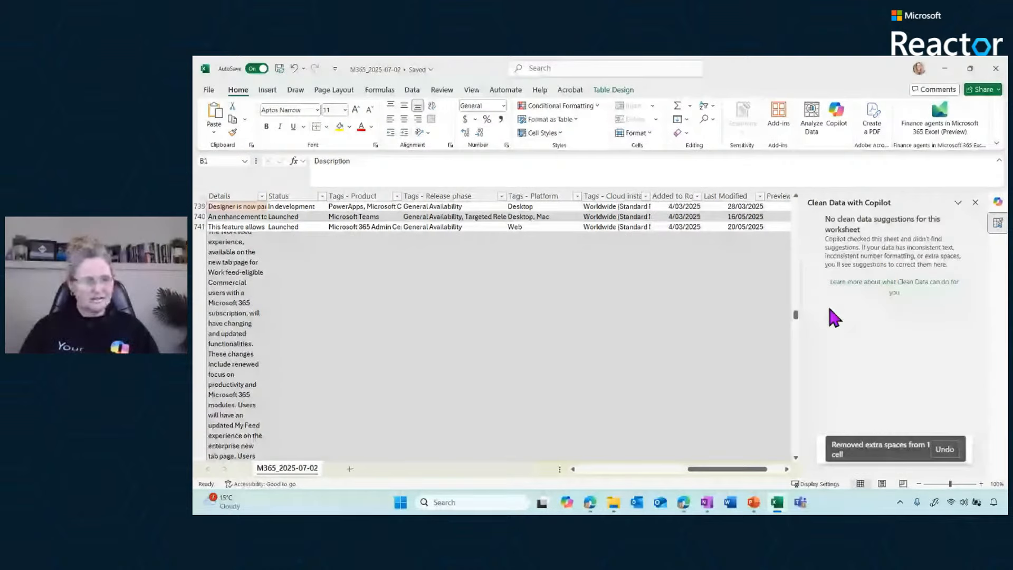
Look back up through the cleaned roadmap rows from the end of Table1, checking the Feature, Description and Description detail columns
left_click(253, 271)
key("Home")
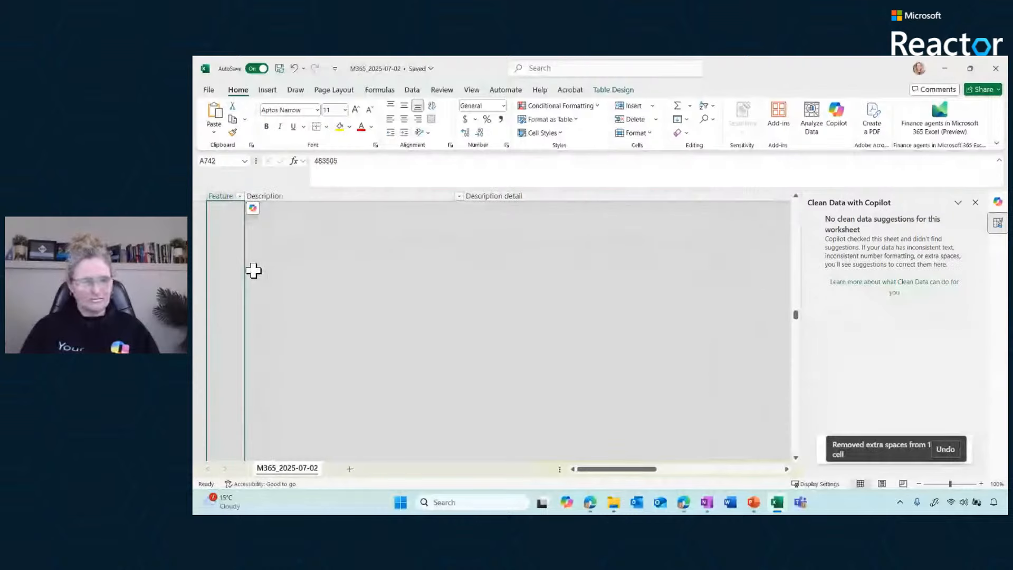
key("Up")
key("Up")
key("Up")
key("Up")
key("Up")
key("Up")
key("Up")
key("Up")
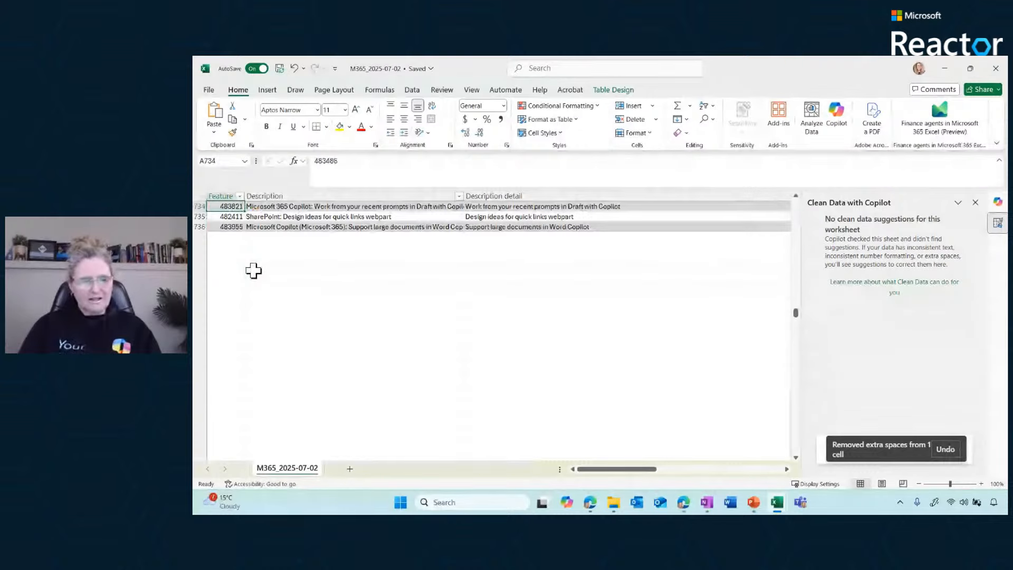
key("Up")
key("Up")
key("Up")
key("Up")
key("Up")
key("Up")
key("Up")
key("Up")
key("Up")
key("Up")
key("Up")
key("Up")
key("Up")
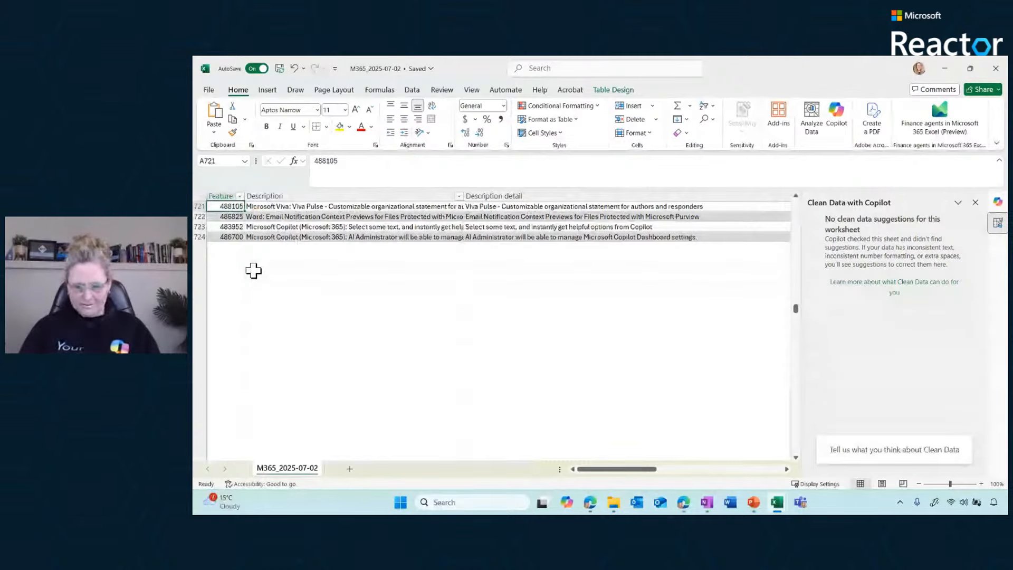
key("Up")
key("Up")
key("Up")
key("Up")
key("Up")
key("Up")
key("Up")
key("Up")
key("Up")
key("Up")
key("Up")
key("Up")
key("Up")
key("Up")
key("Up")
Switch to the Survey Responses workbook and look across its columns from ID through to the feedback comments and City or Town columns
mouse_move(777, 510)
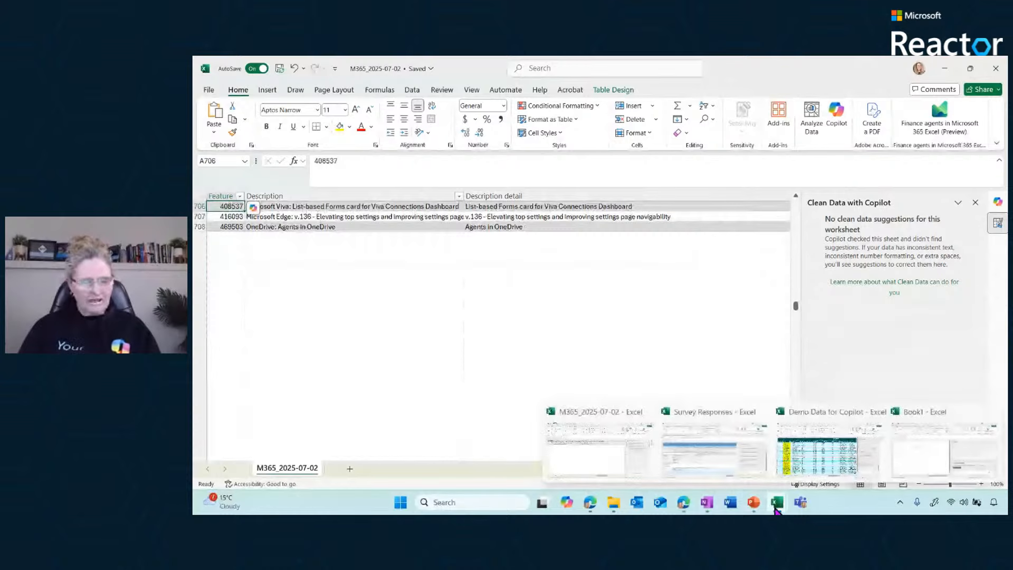
mouse_move(703, 462)
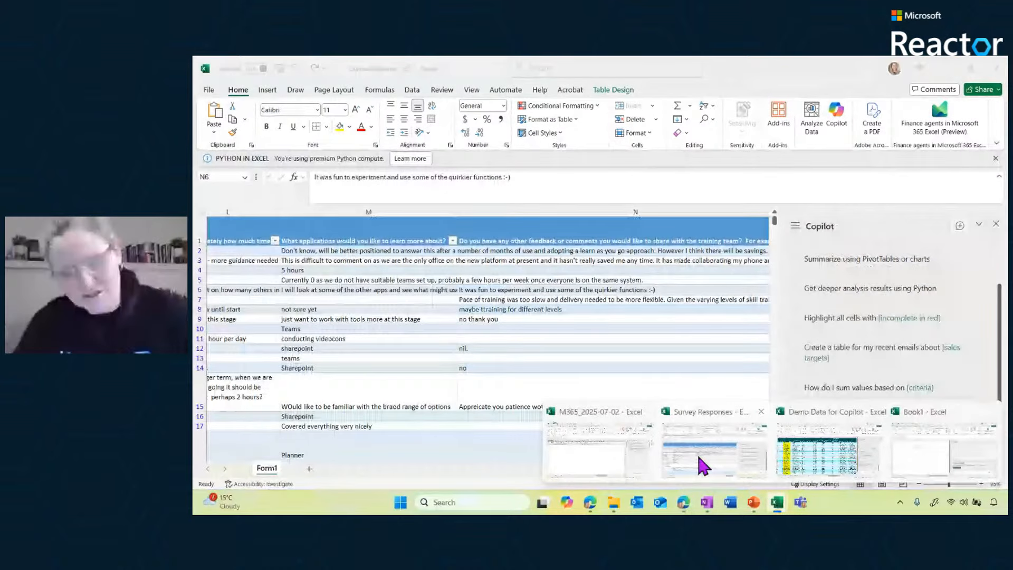
left_click(703, 464)
left_click(327, 360)
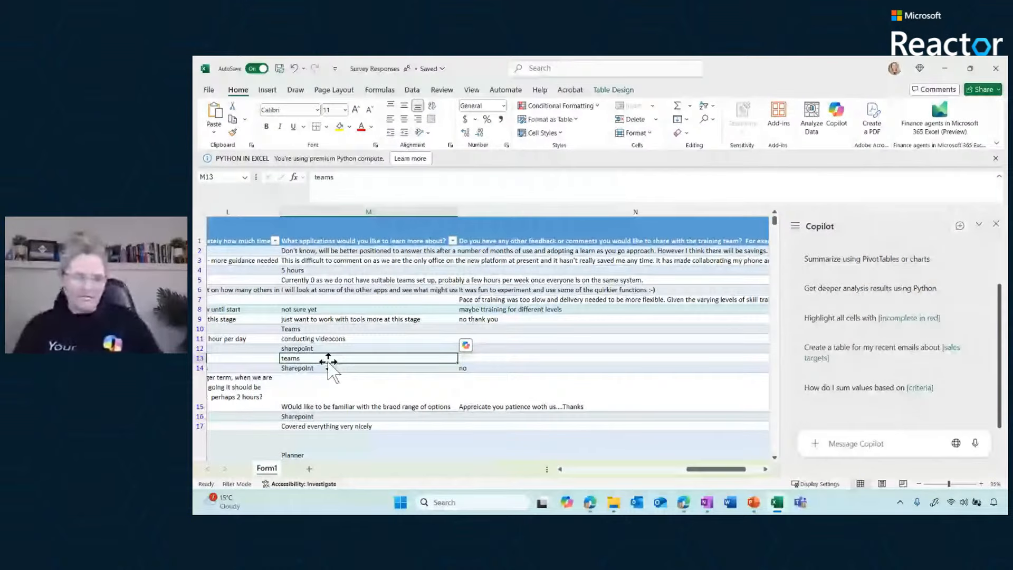
key("Left")
key("Left")
key("Left")
key("Left")
key("Left")
key("Left")
key("Left")
key("Left")
key("Left")
key("Left")
key("Left")
key("Left")
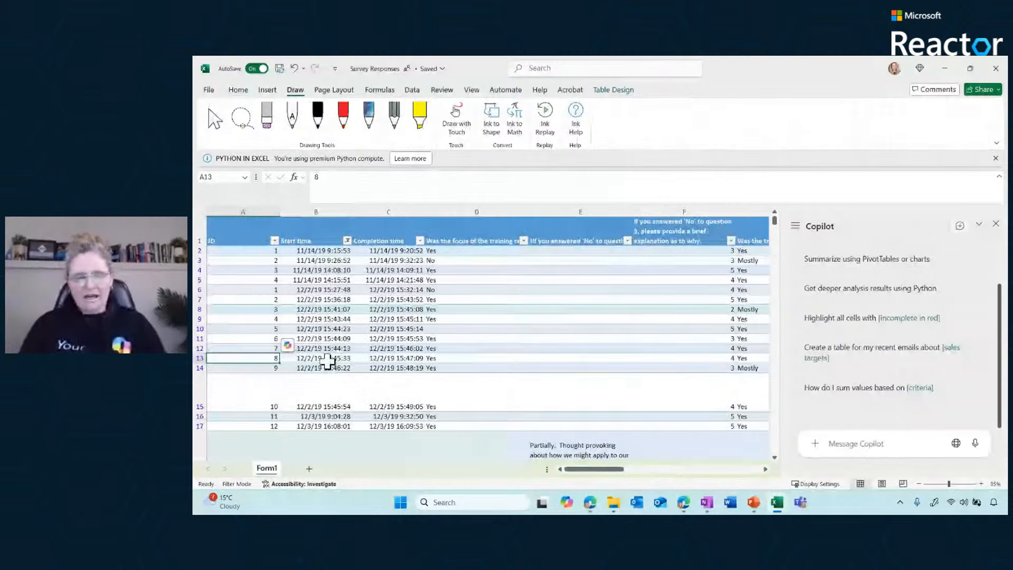
left_click_drag(604, 470, 728, 485)
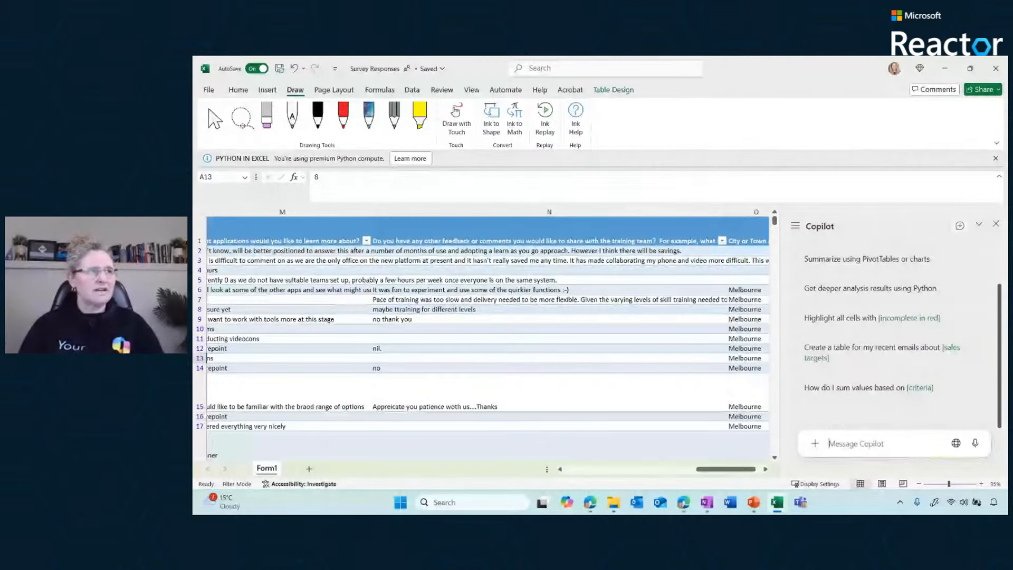
Ask Copilot to review the attendee feedback on this sheet and identify the major themes, and read through its summary
key("alt+Tab")
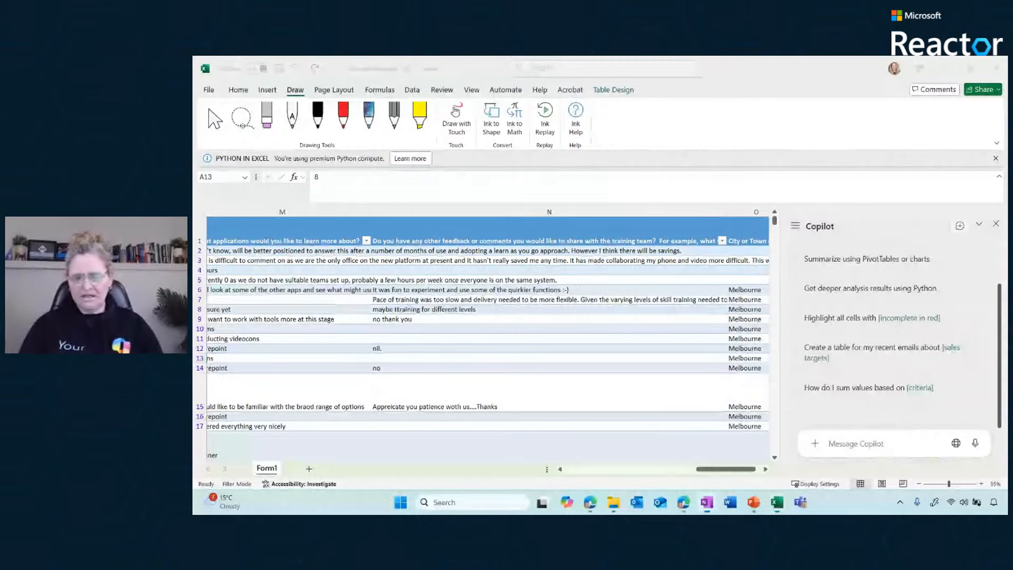
left_click(836, 443)
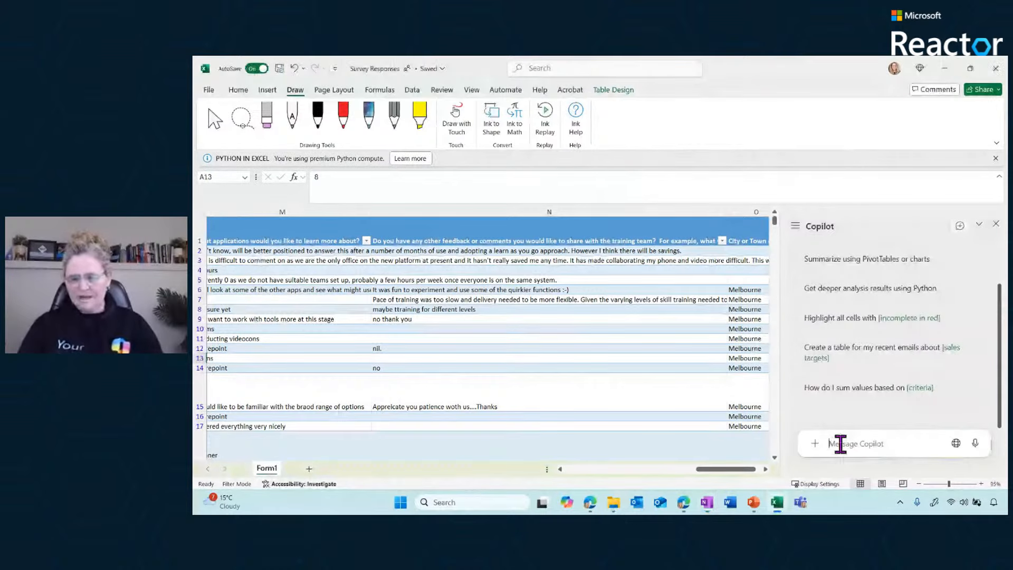
type("Review the attendee feedback on this sheet and identify the major themes")
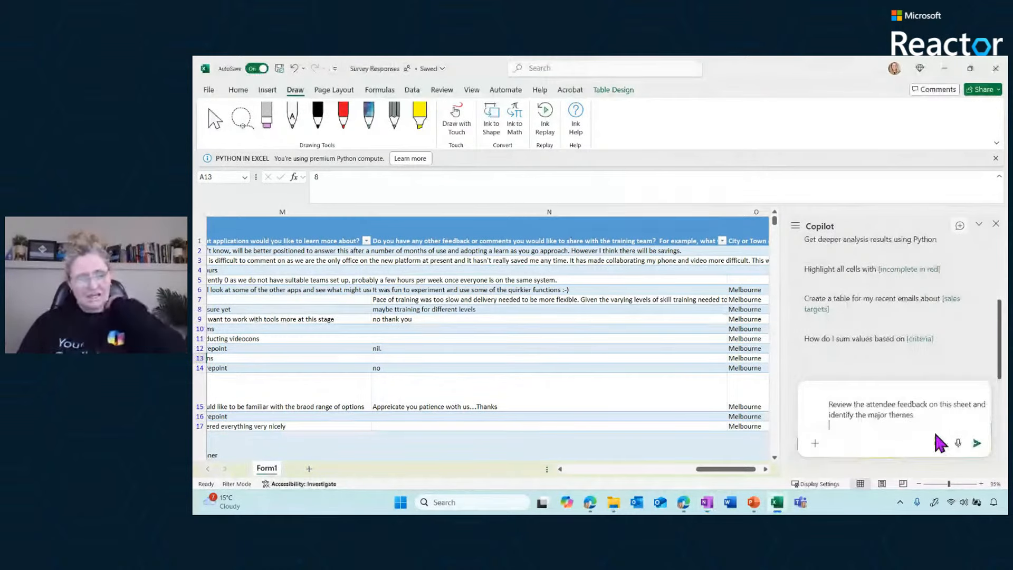
left_click(977, 443)
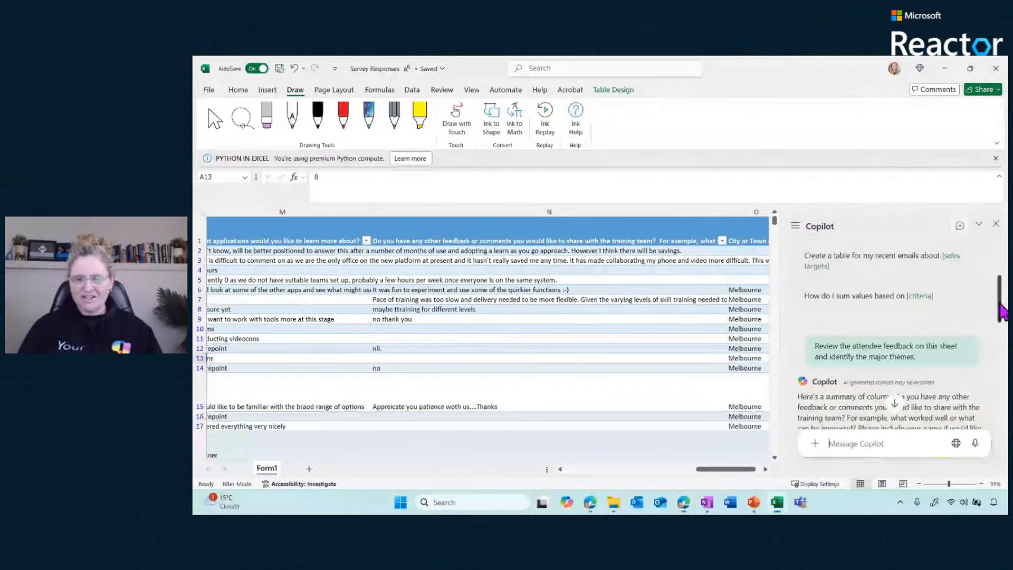
left_click_drag(1000, 304, 981, 420)
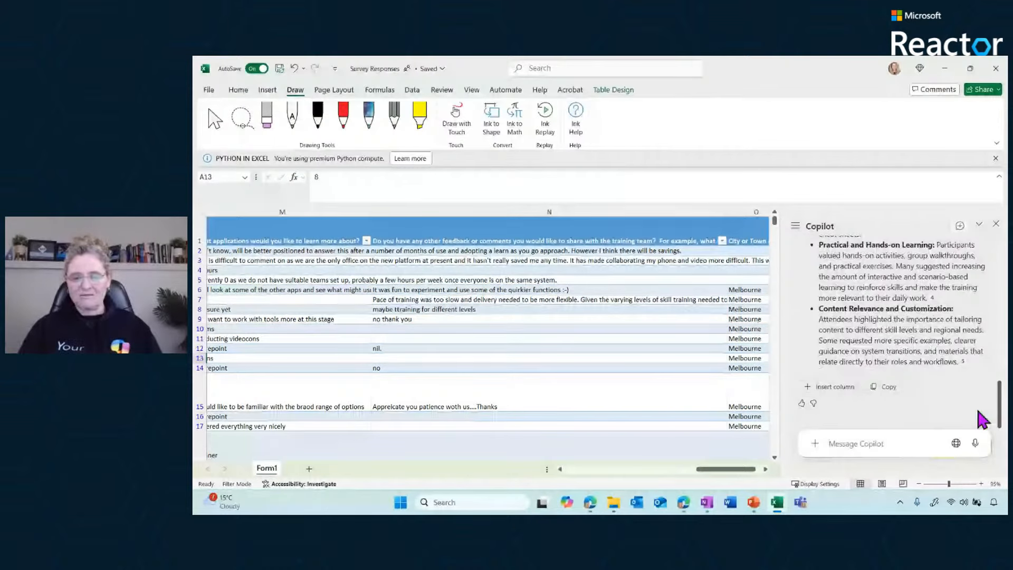
left_click_drag(827, 330, 862, 355)
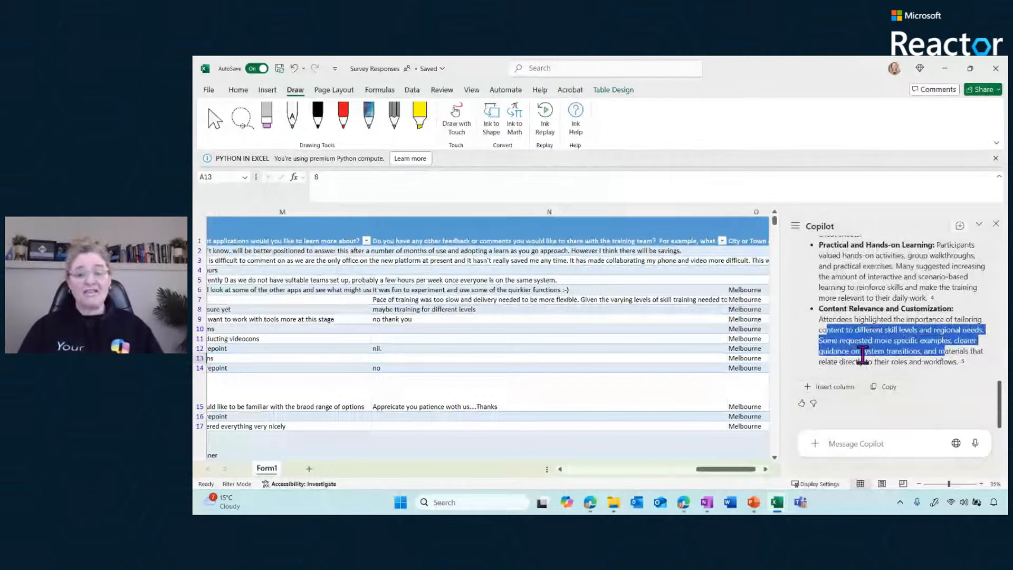
left_click(849, 451)
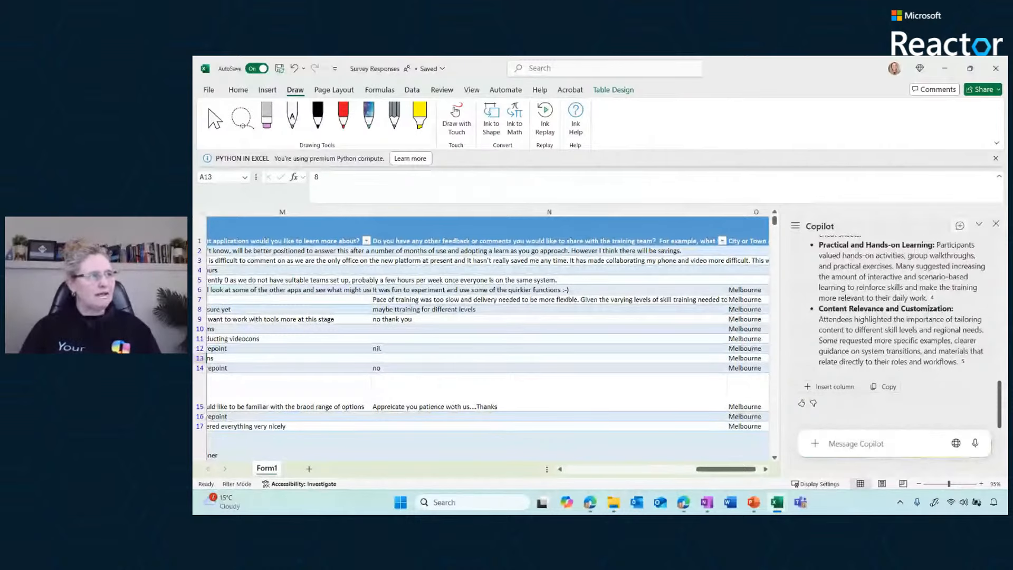
Start a new Copilot chat and bring the "What applications would you like to learn more about?" column fully into view
key("alt+Tab")
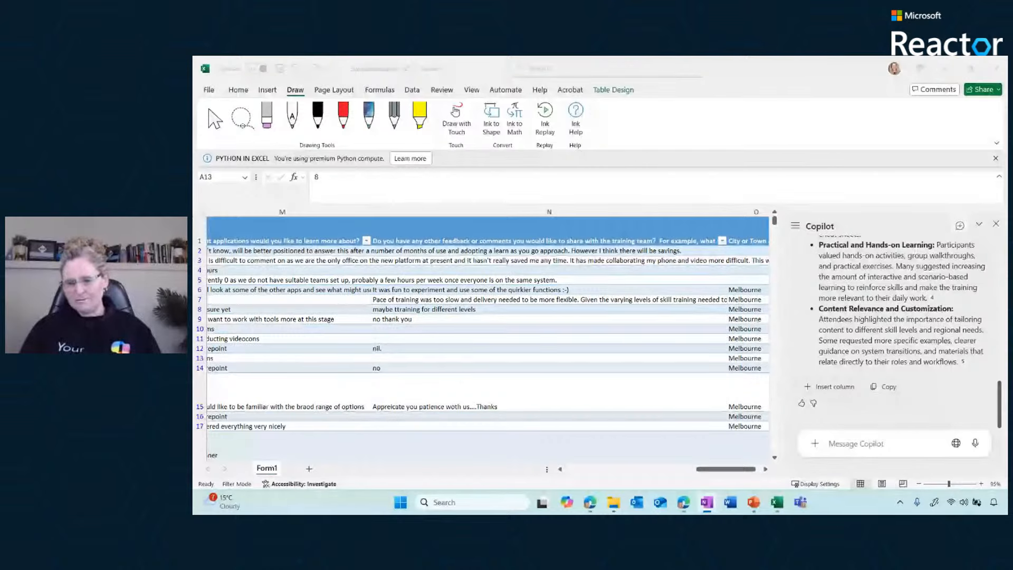
left_click(959, 226)
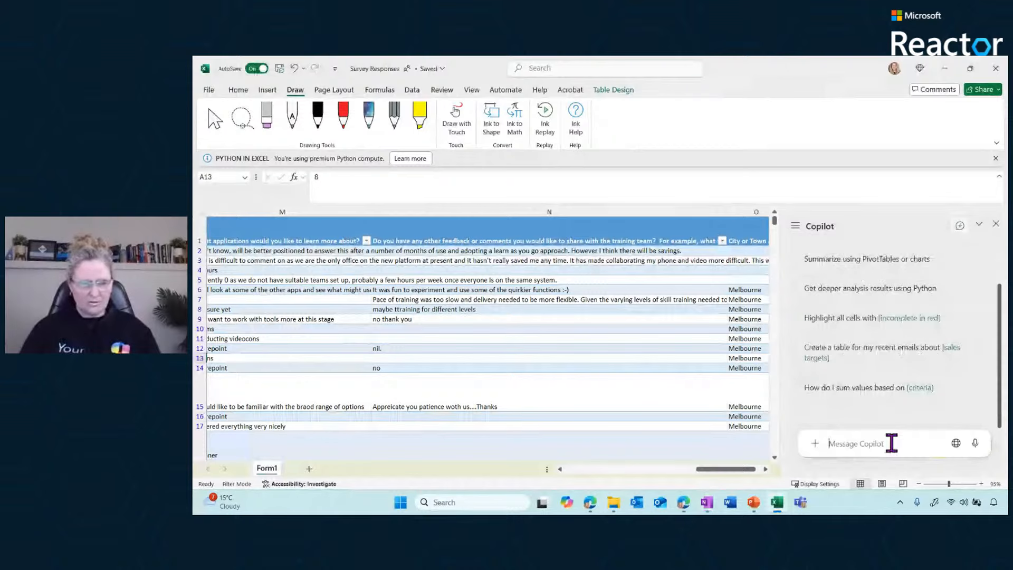
left_click_drag(719, 470, 683, 480)
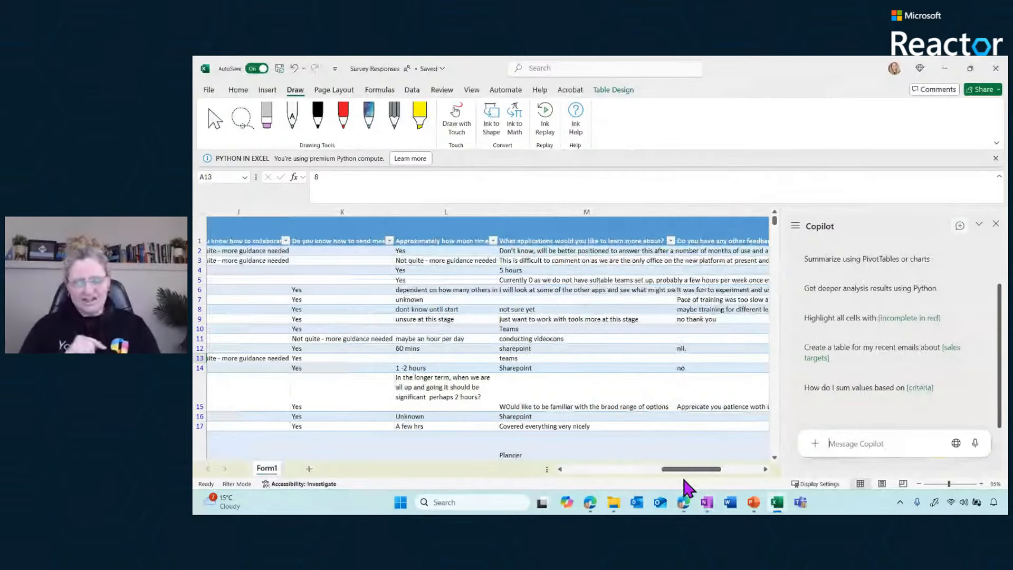
left_click(868, 447)
type("Review the attendee feedback on this sheet and identify the major themes.")
key("Return")
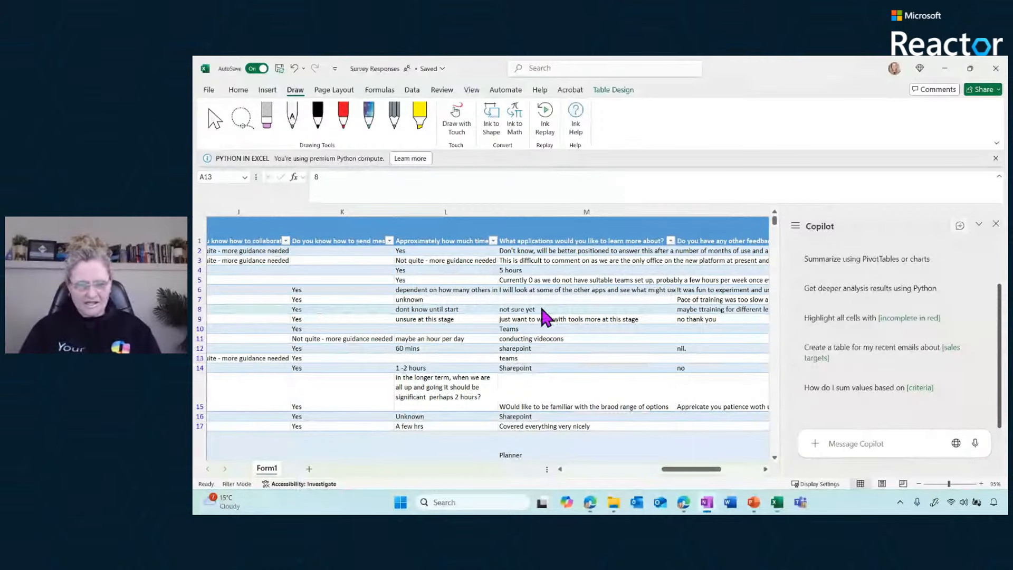
Check the column M answers and ask Copilot how frequently Teams, SharePoint, OneNote and Planner are mentioned and what other Microsoft technology to review
left_click(538, 252)
left_click(560, 338)
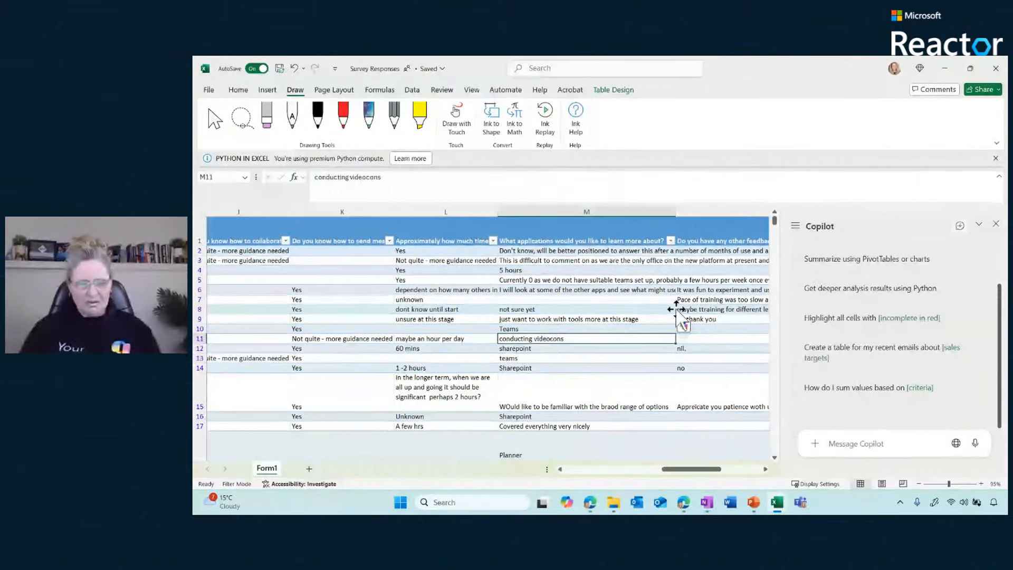
scroll(776, 227, "down", 2)
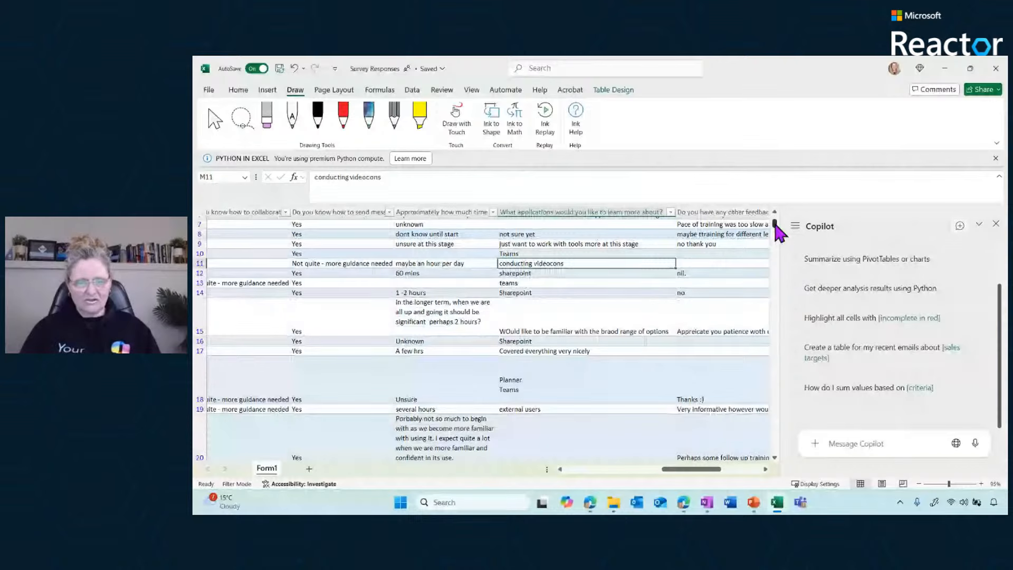
scroll(777, 232, "down", 4)
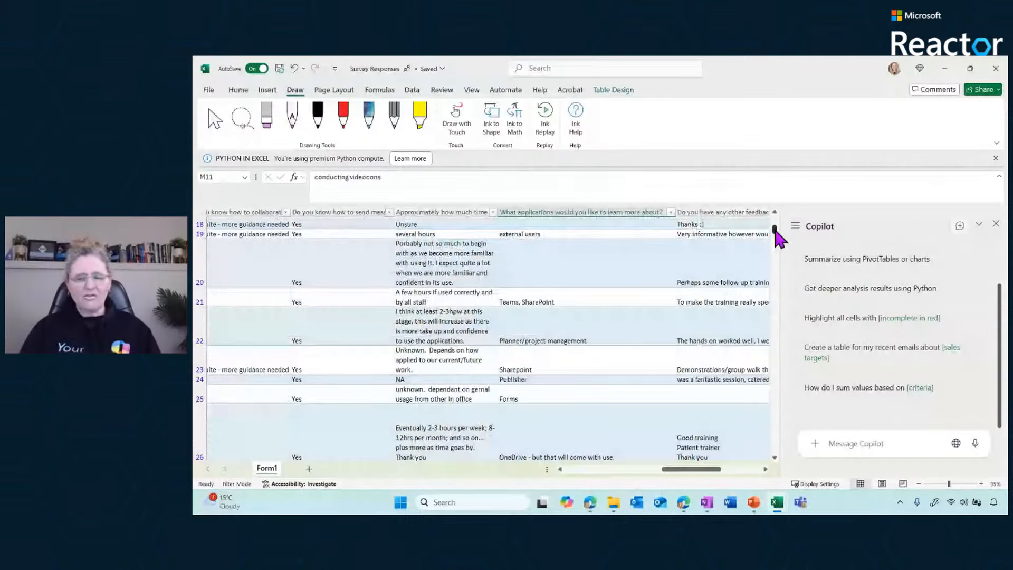
left_click_drag(776, 236, 778, 302)
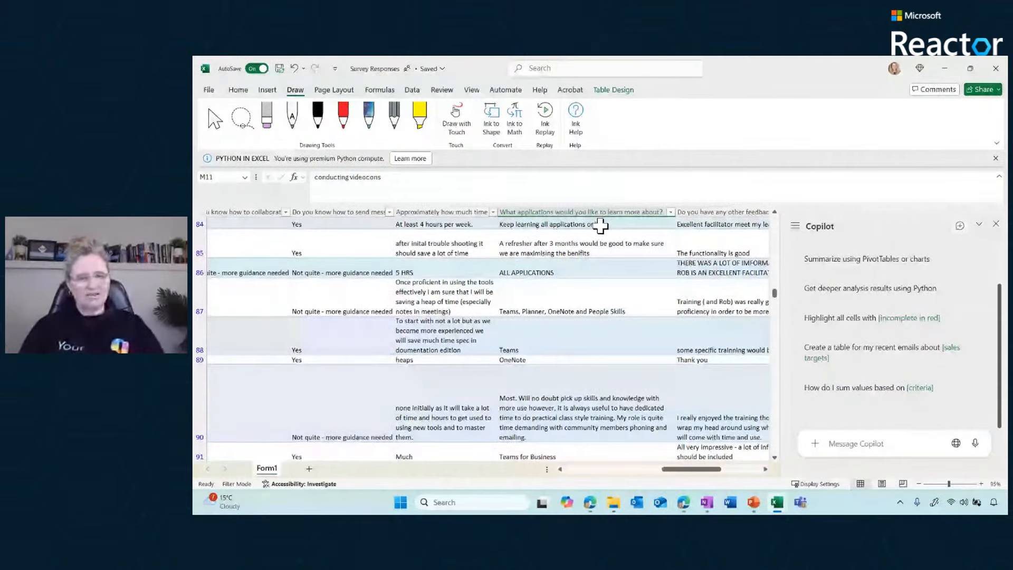
left_click(596, 337)
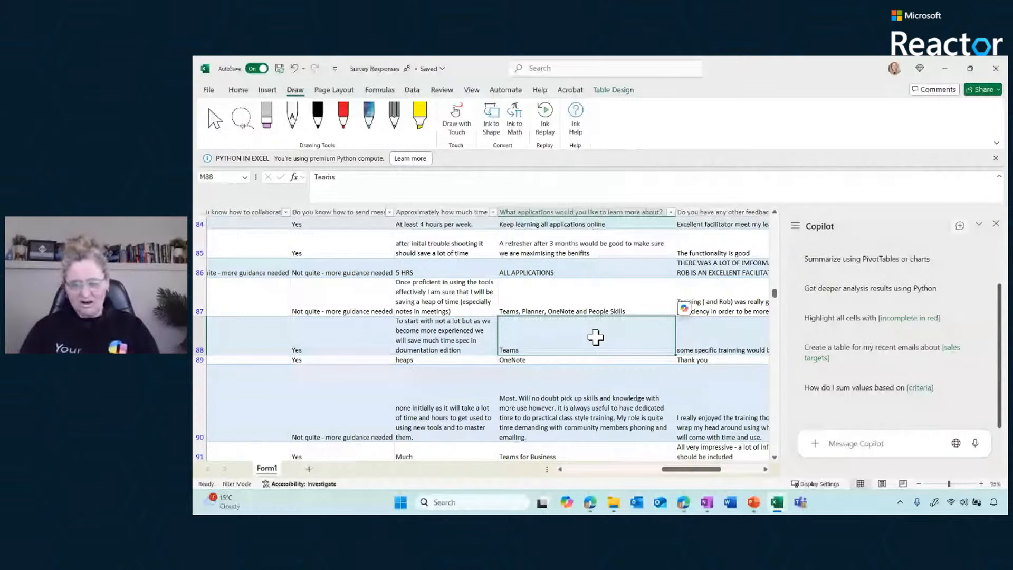
left_click(851, 444)
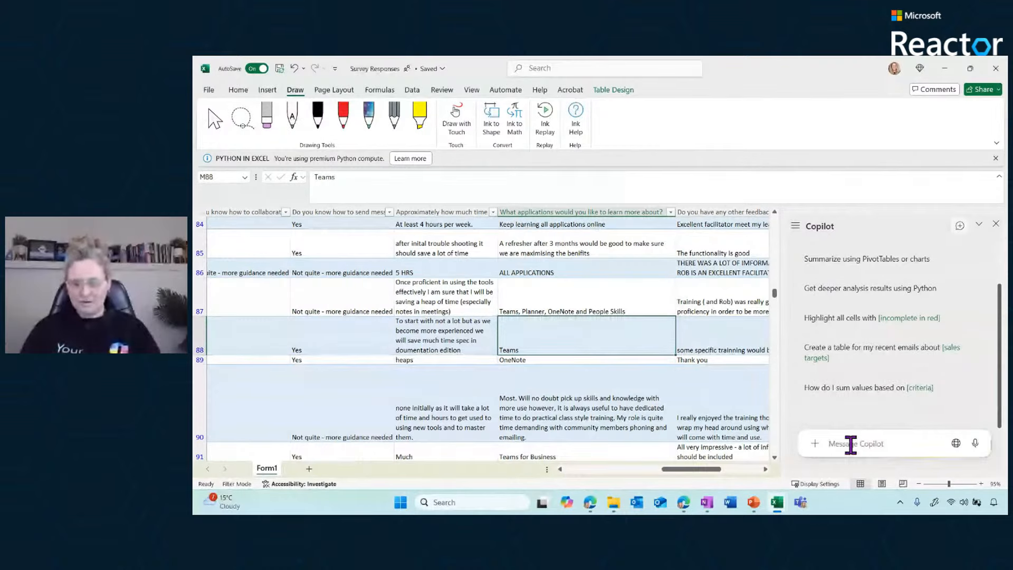
type("In column M, tell me how frequently Teams, SharePoint, OneNote and Planner are talked about? Also, are there any other Microsoft technology I need to review?")
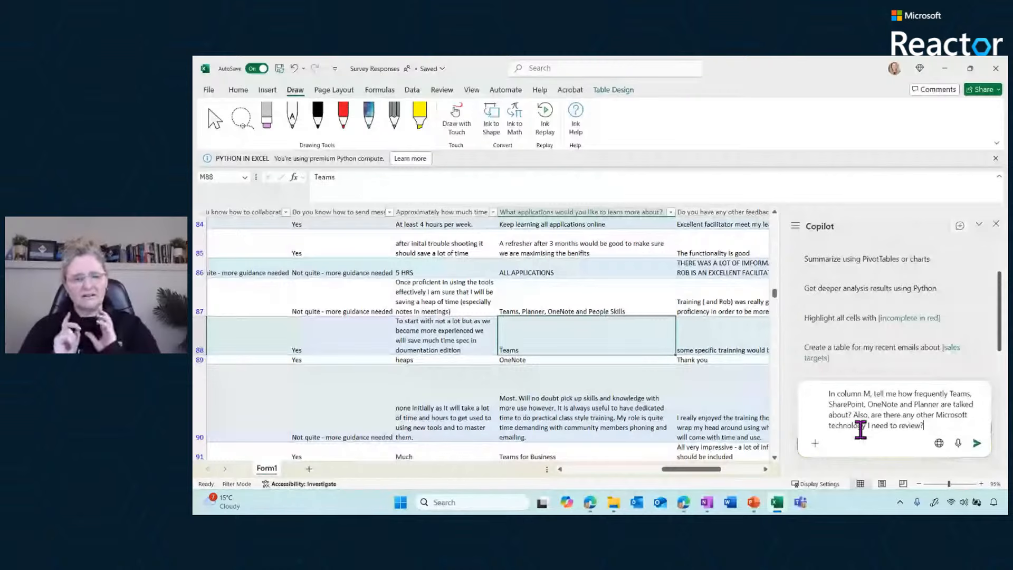
left_click(976, 443)
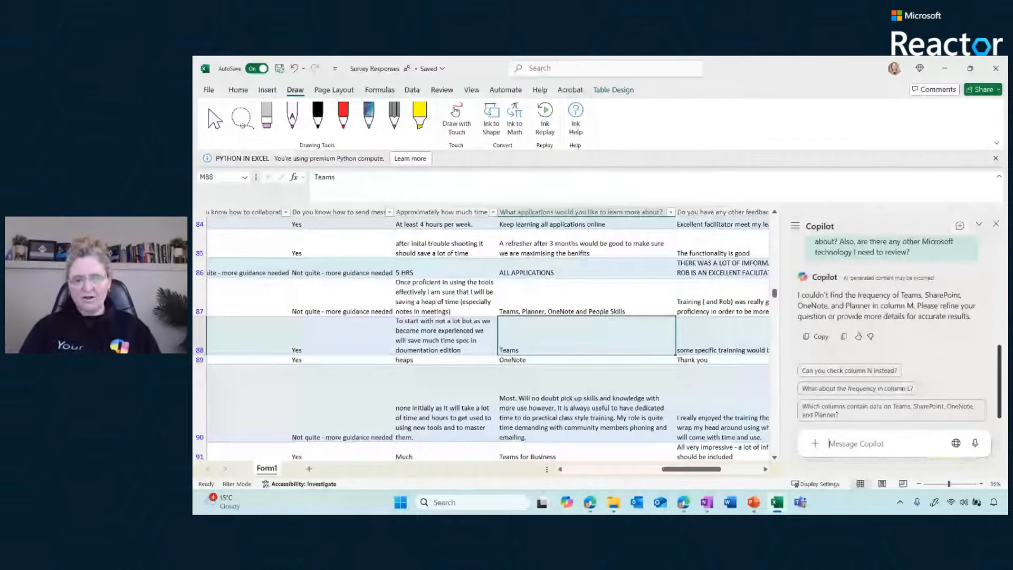
Ask Copilot for deeper analysis results using Python, start it with think deeper, and follow the generated analysis sheet and its chat messages
scroll(915, 365, "up", 10)
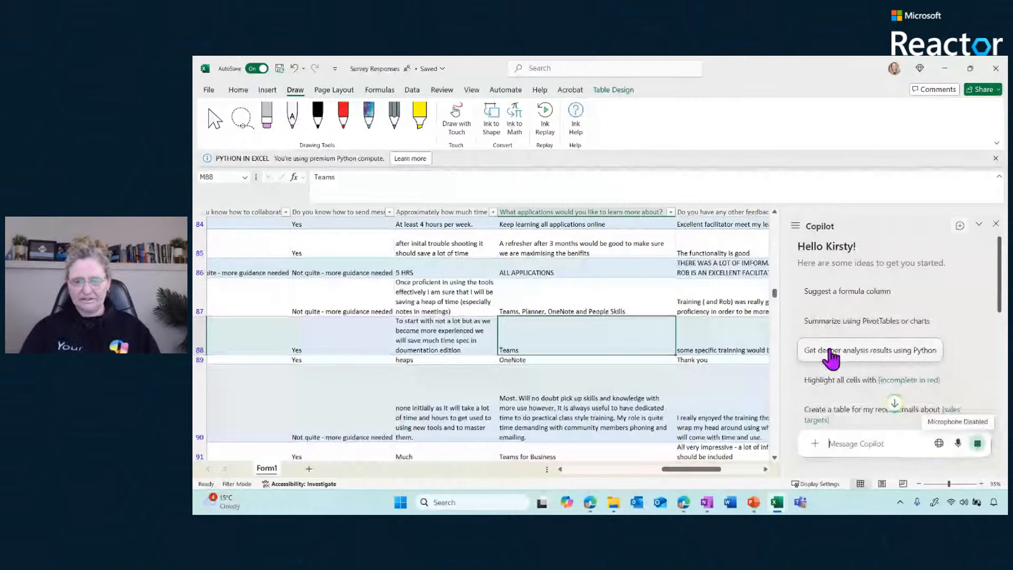
left_click_drag(1003, 287, 1001, 372)
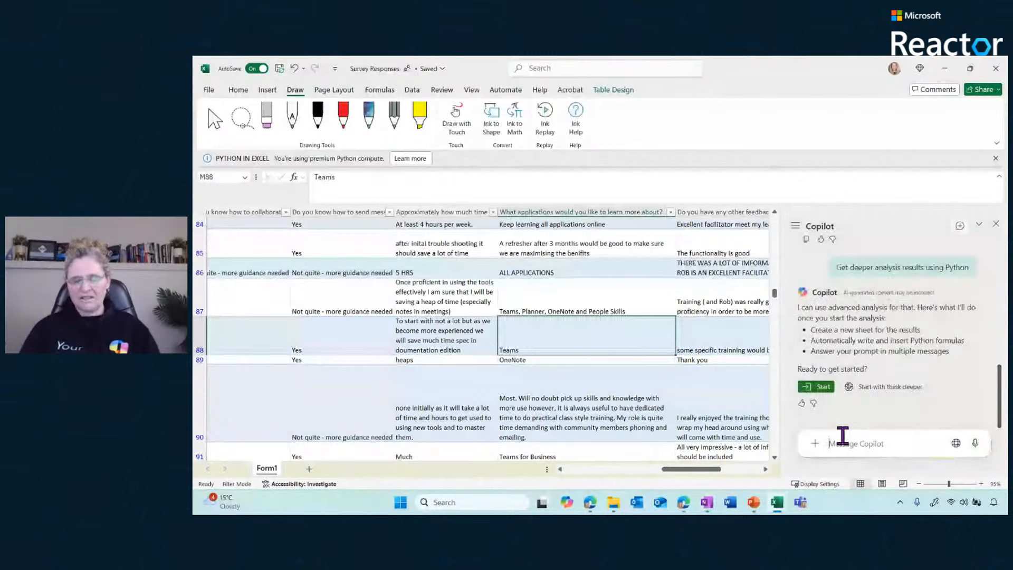
left_click(873, 386)
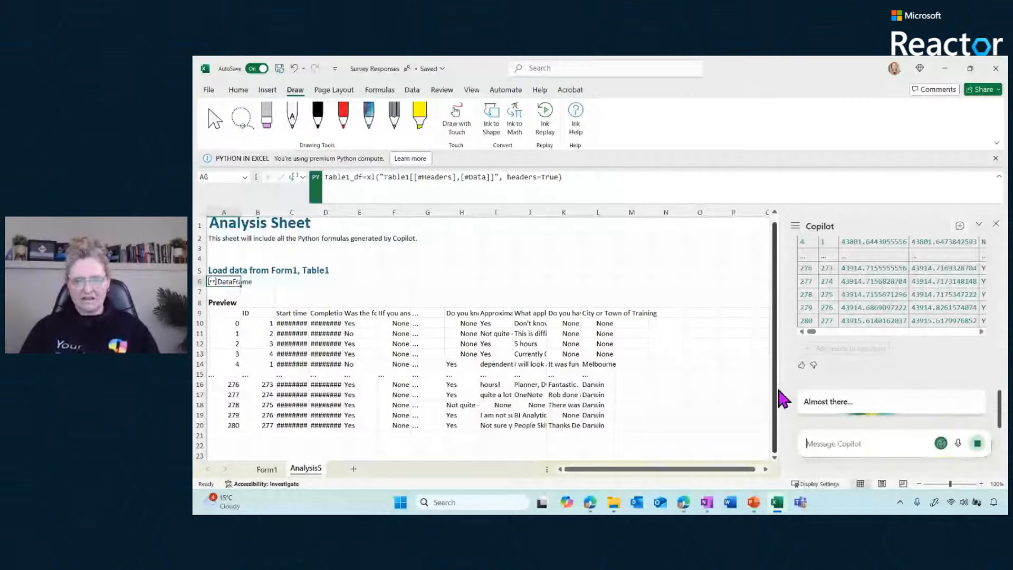
left_click(775, 458)
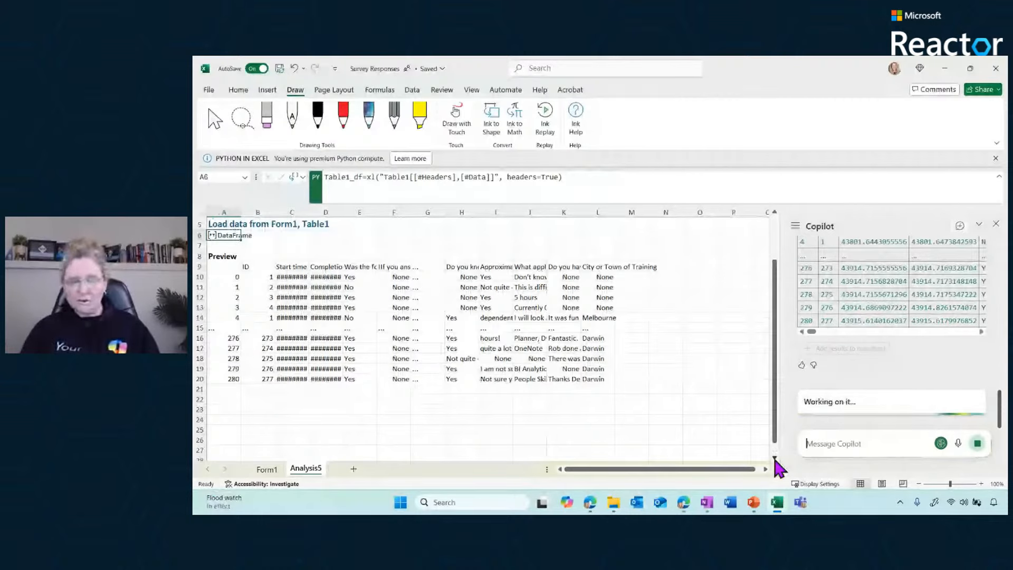
left_click(774, 457)
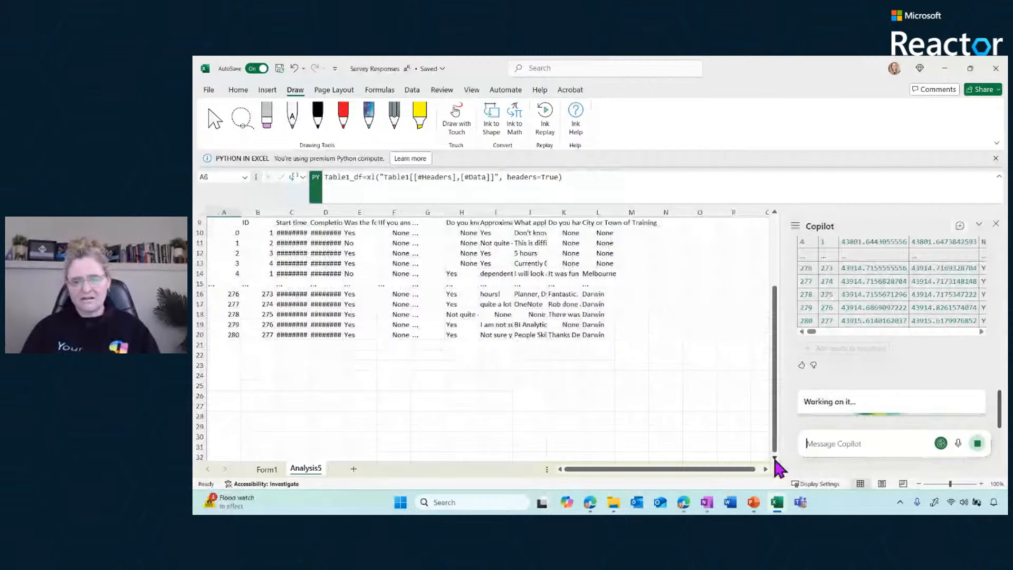
left_click(774, 457)
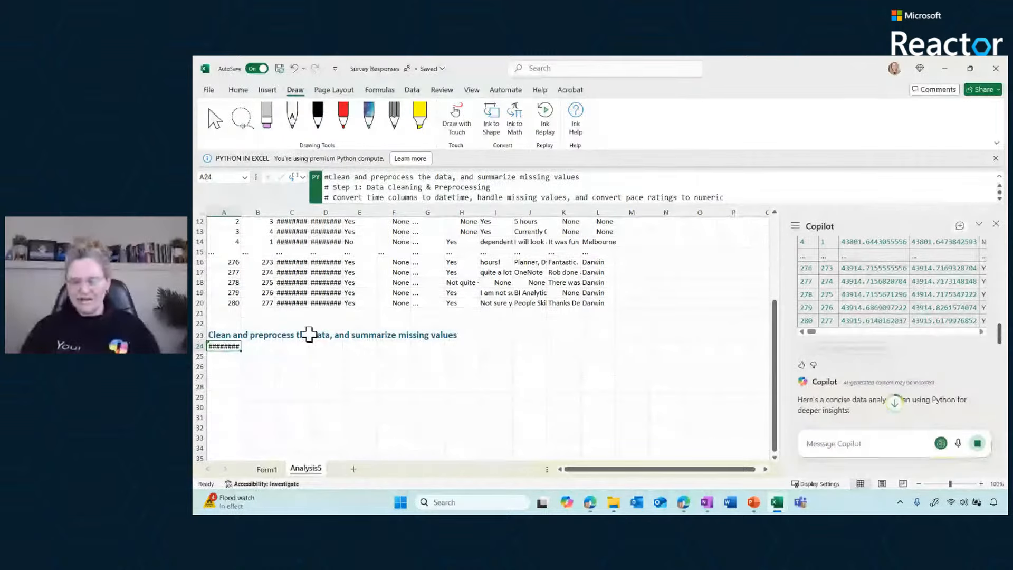
left_click_drag(999, 336, 997, 425)
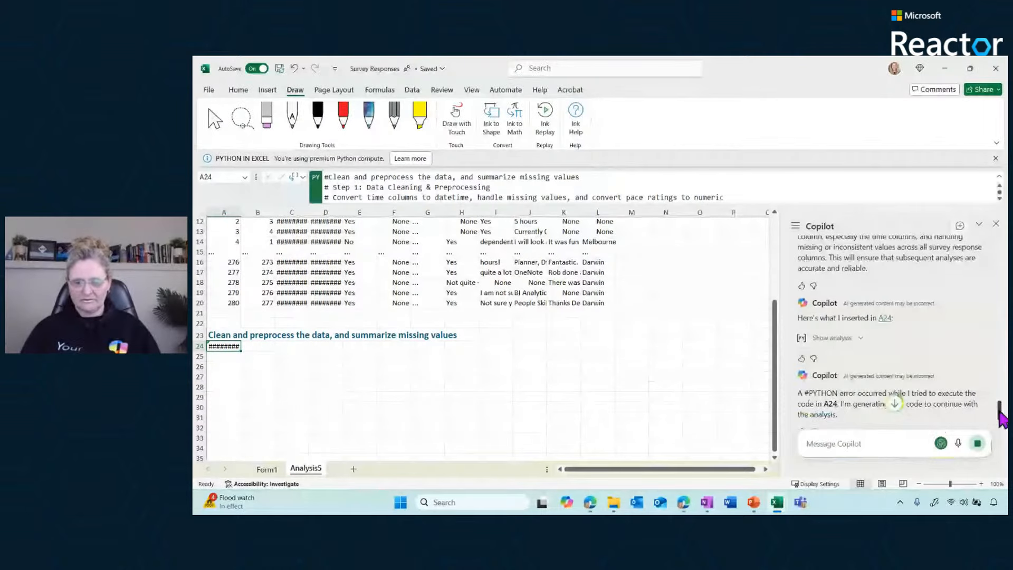
left_click_drag(1001, 417, 1002, 430)
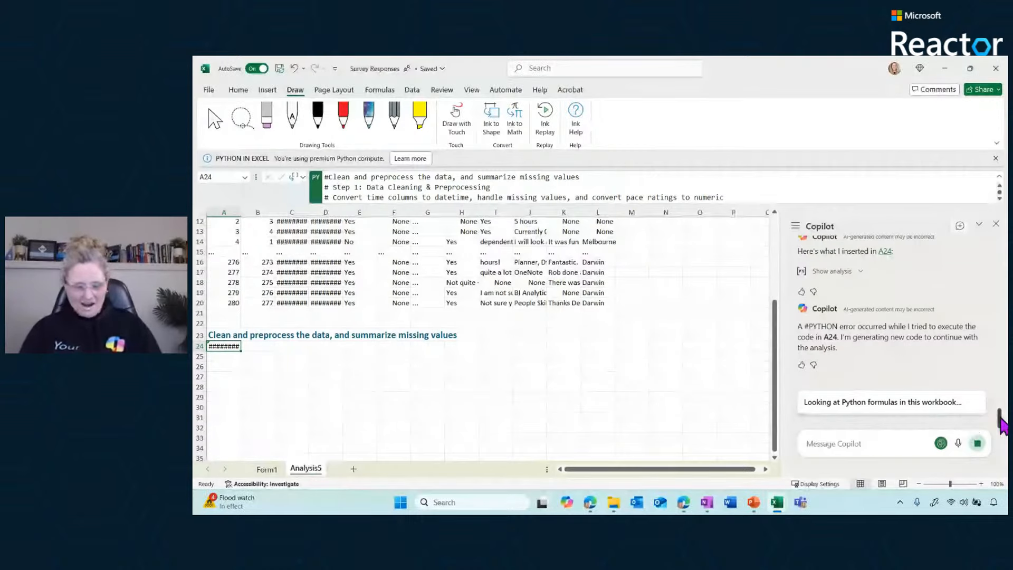
Stop the running analysis and ask Copilot, using Python deeper analysis, to count Teams, SharePoint, OneNote, Planner and other unique Microsoft technologies in column M
left_click(831, 442)
type("Using python deeper analysis. In column M, tell me how frequently Teams, SharePoint, OneNote and Planner are talked about? Also, list any other unique Microsoft technology with a count how often that Microsoft technology is discussed?")
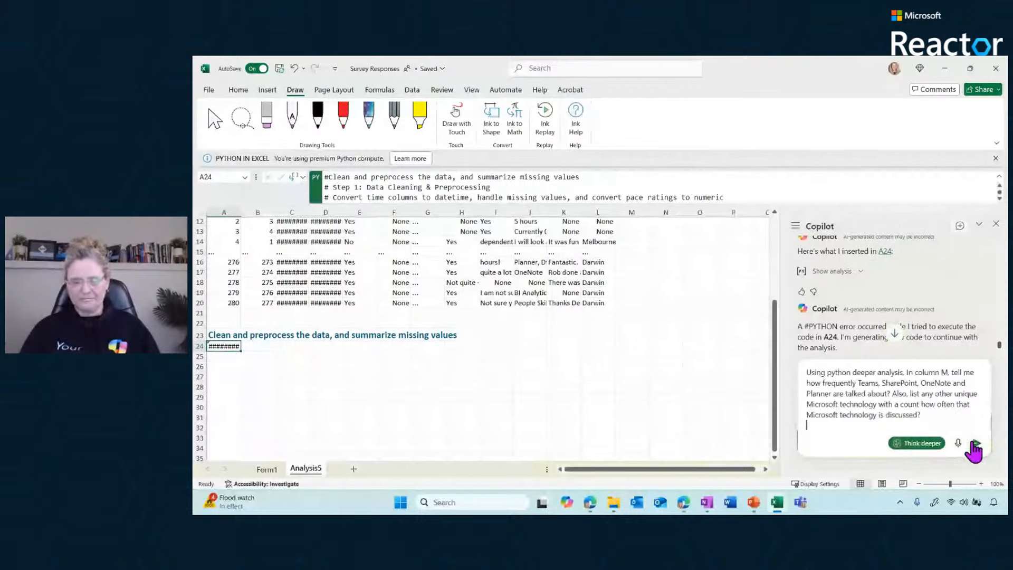
left_click(974, 443)
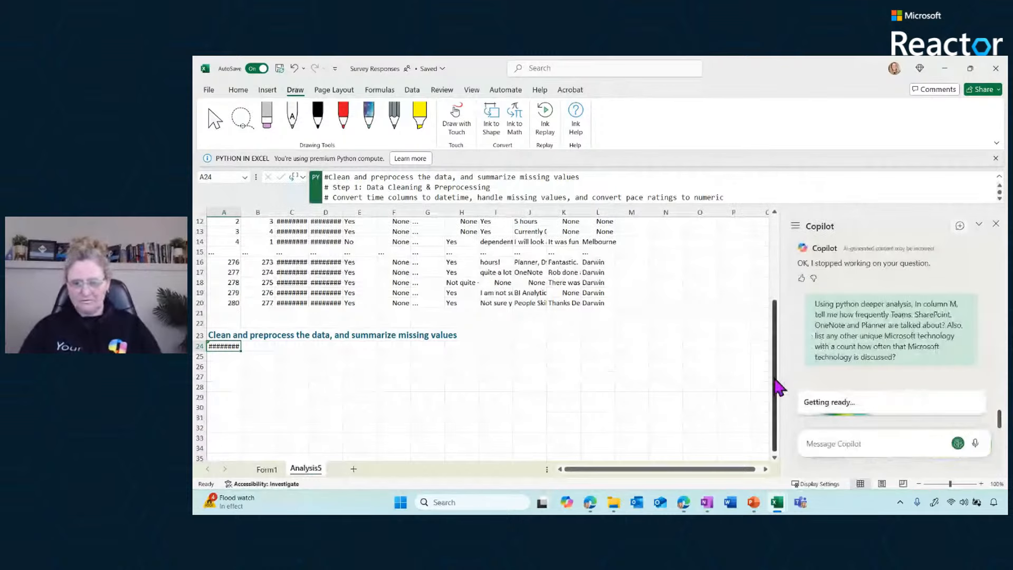
left_click_drag(775, 379, 774, 414)
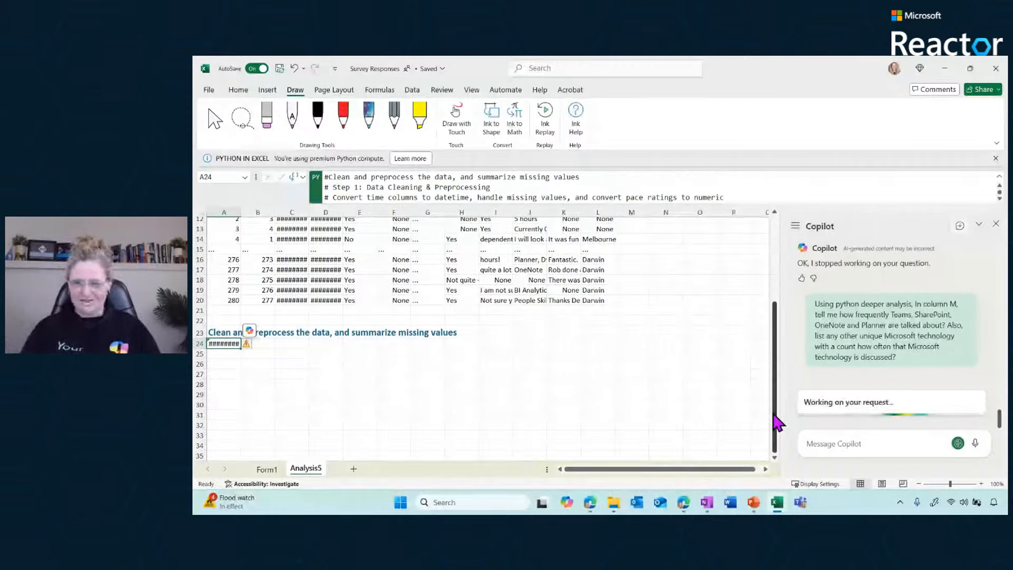
left_click(213, 503)
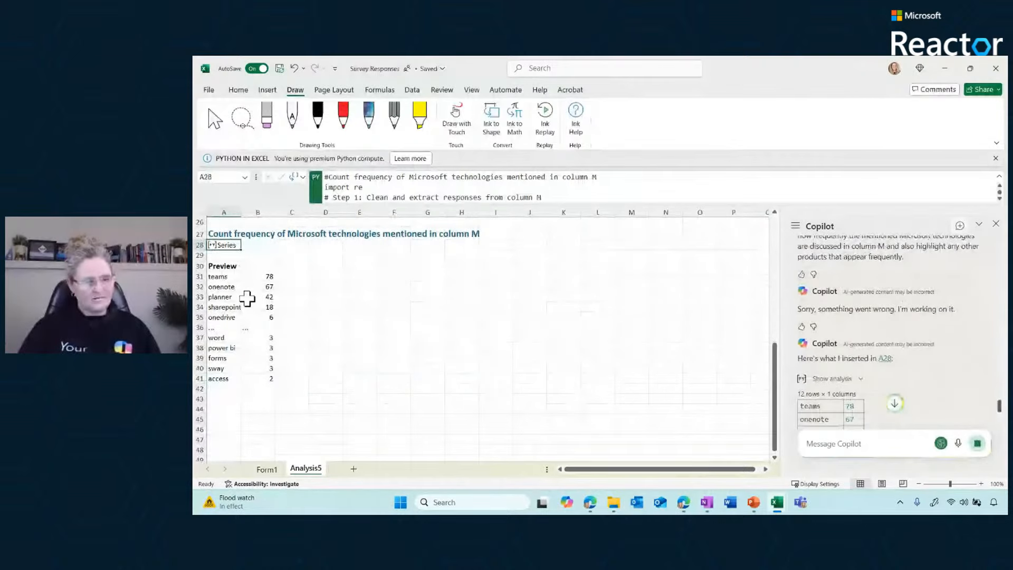
Examine the technology mention counts for column M on the Analysis5 sheet and the matching results in the Copilot chat
left_click_drag(265, 276, 260, 380)
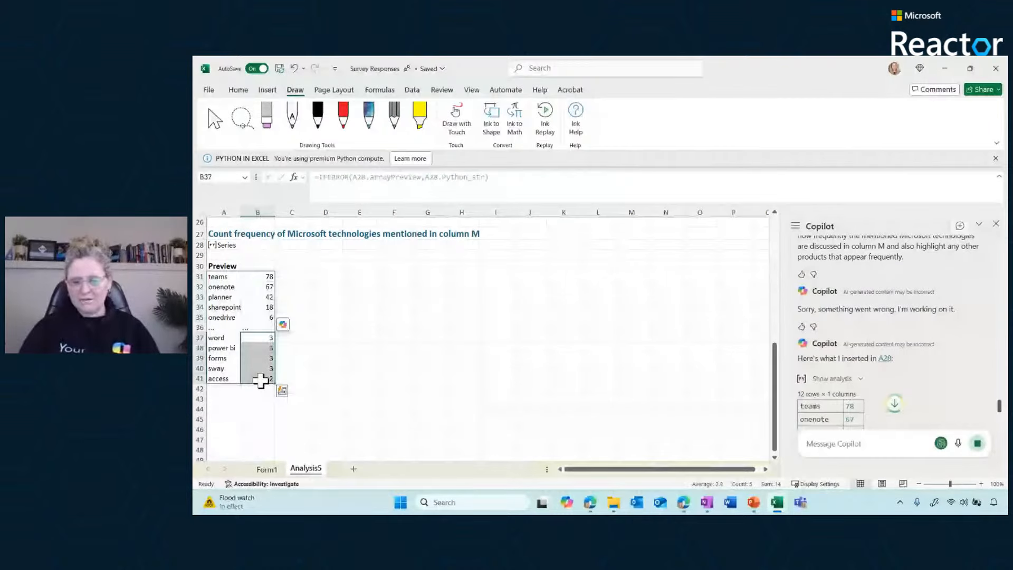
left_click(332, 380)
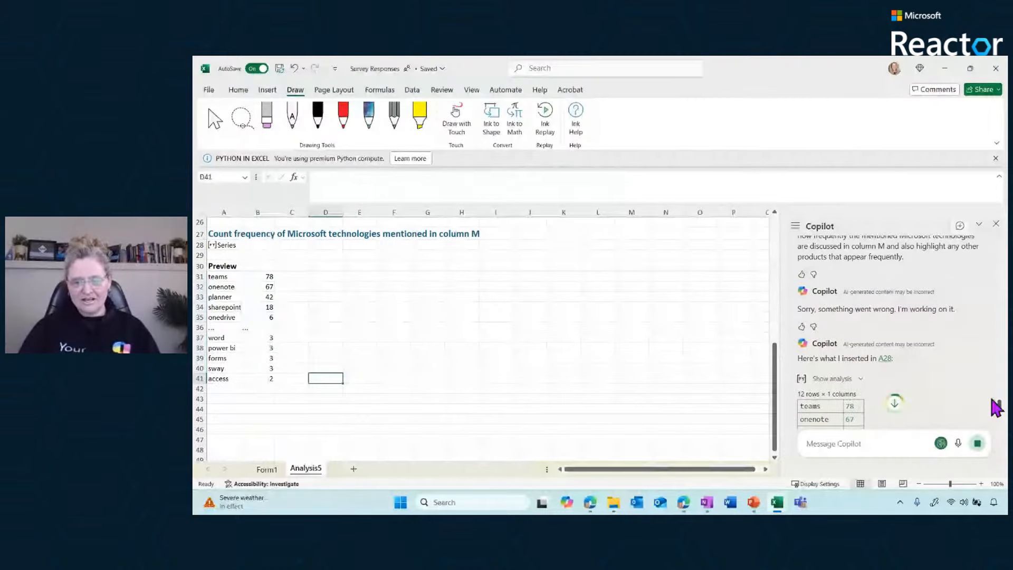
left_click_drag(1000, 409, 1001, 428)
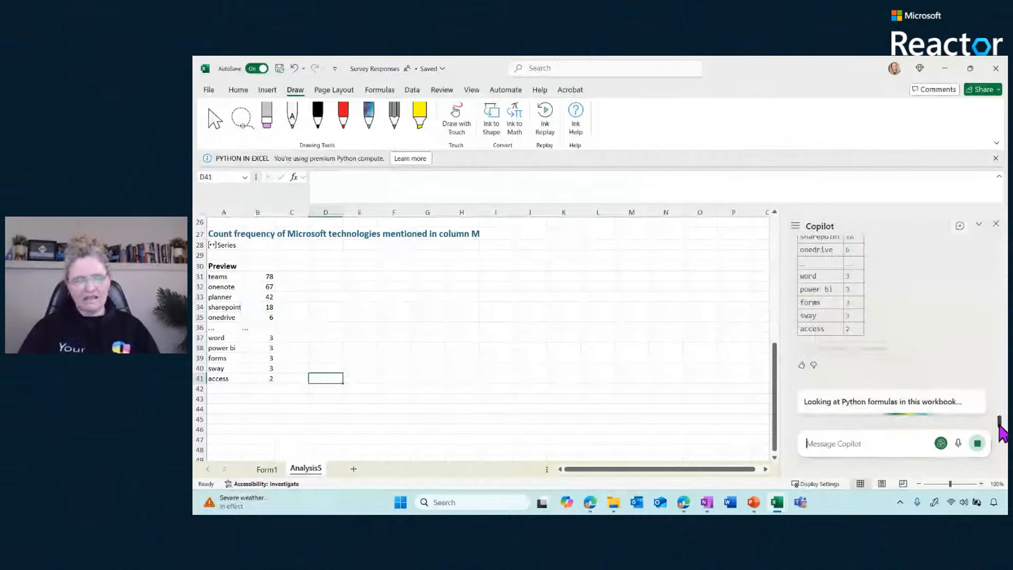
left_click(847, 444)
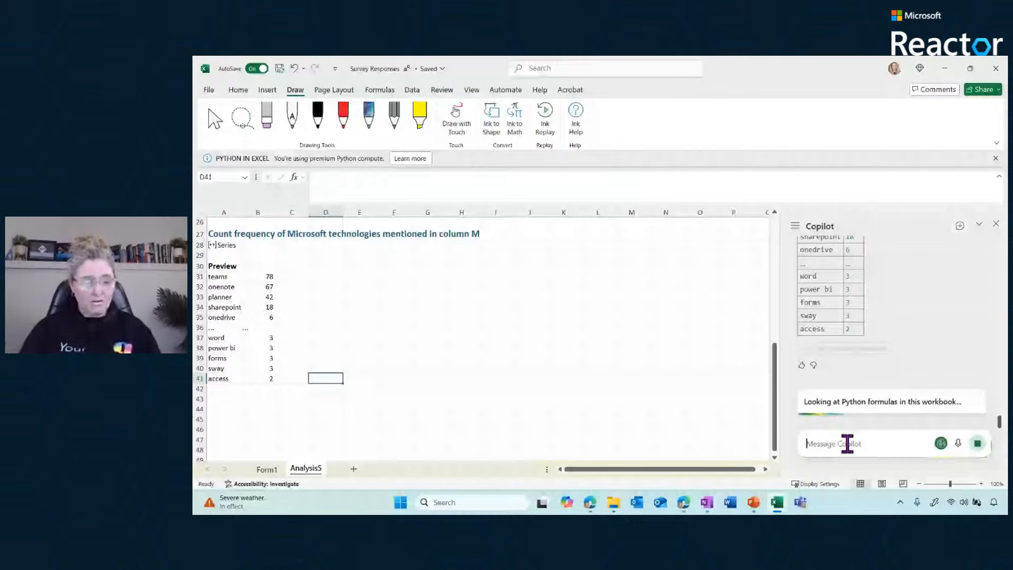
Check the column M answers on the Form1 sheet, read Copilot's written summary, and compare it with the counts on Analysis5
left_click(267, 469)
left_click_drag(588, 296, 588, 417)
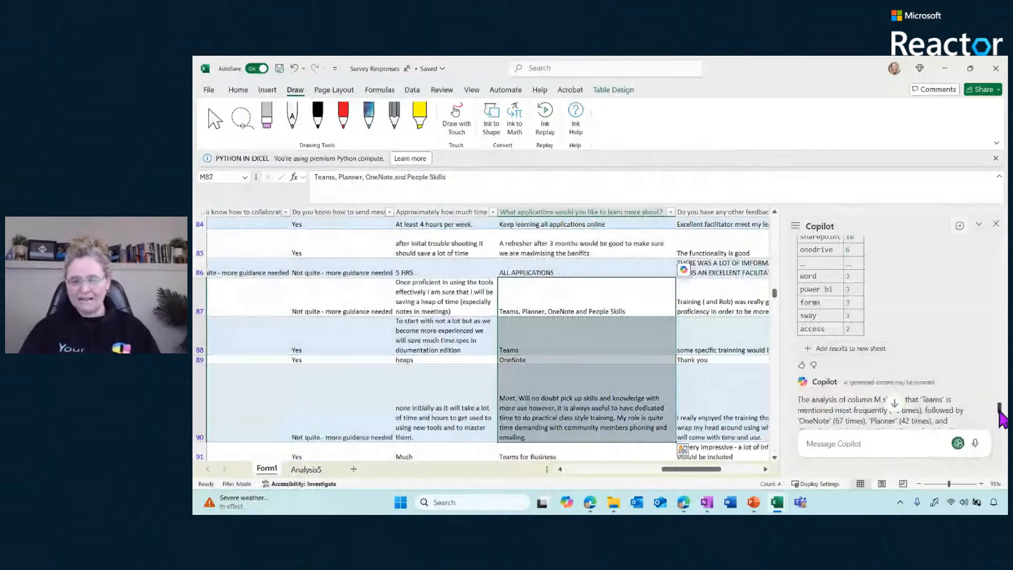
left_click_drag(1000, 412, 1000, 425)
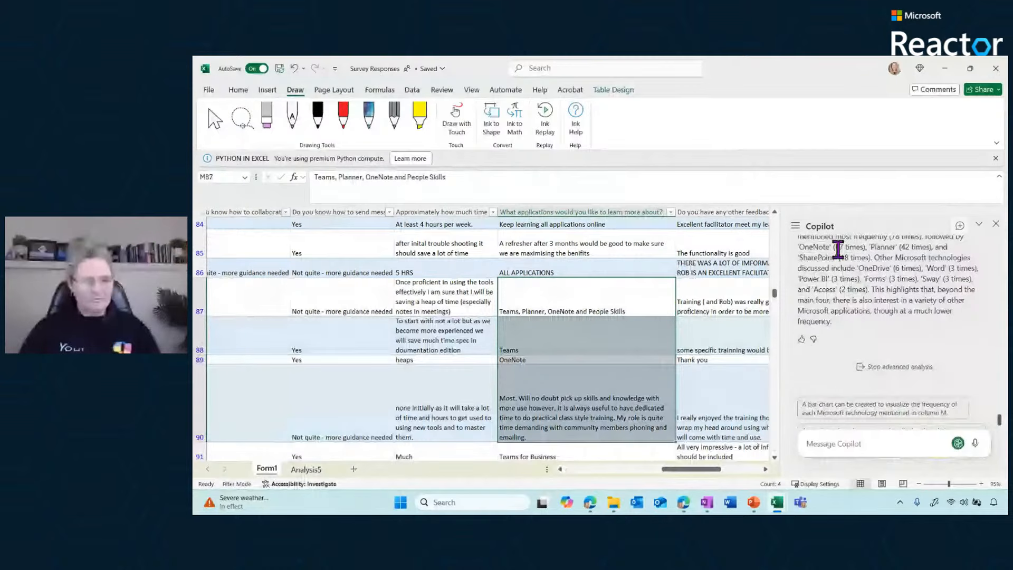
left_click(305, 469)
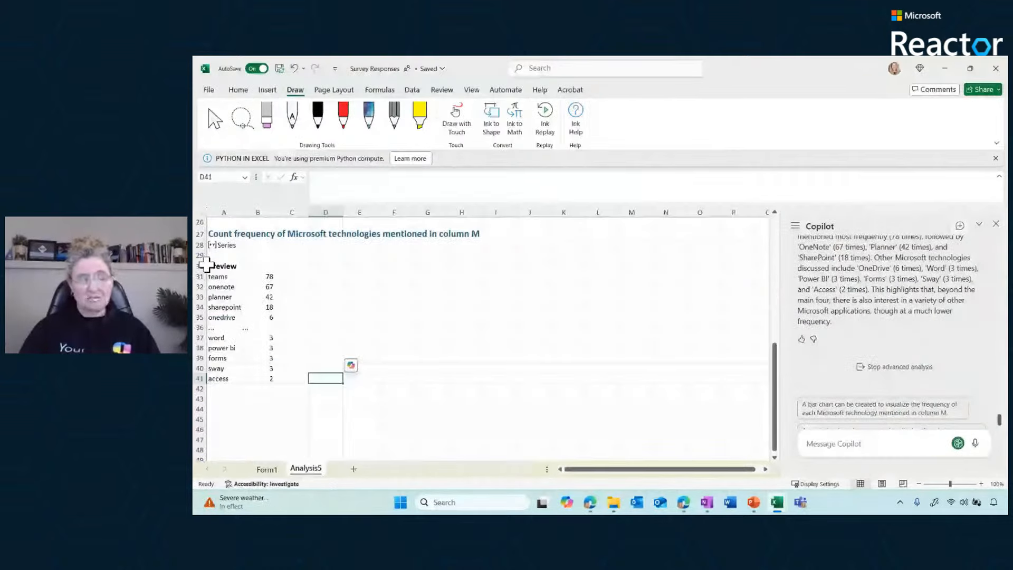
left_click_drag(258, 277, 261, 375)
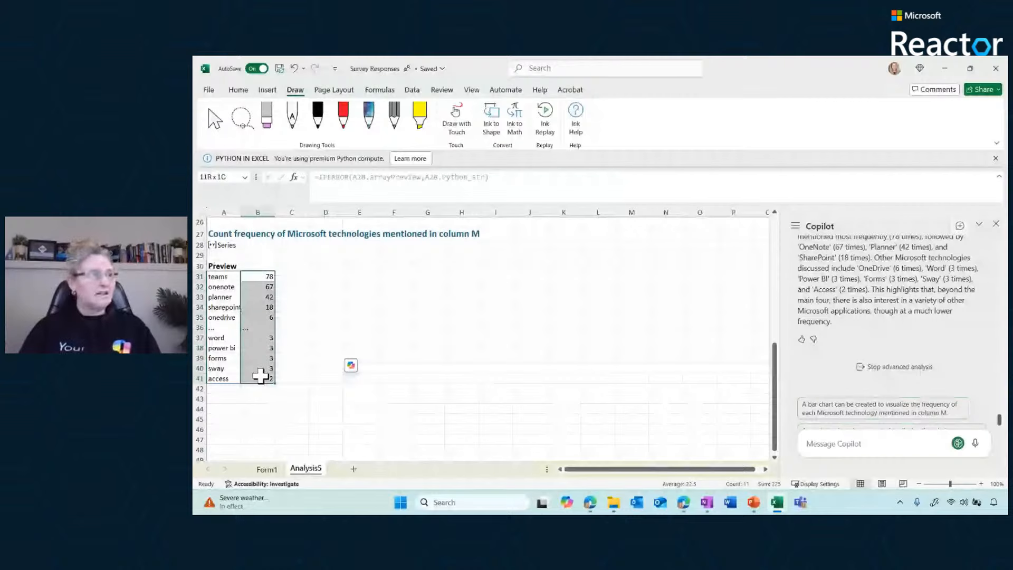
left_click(220, 295)
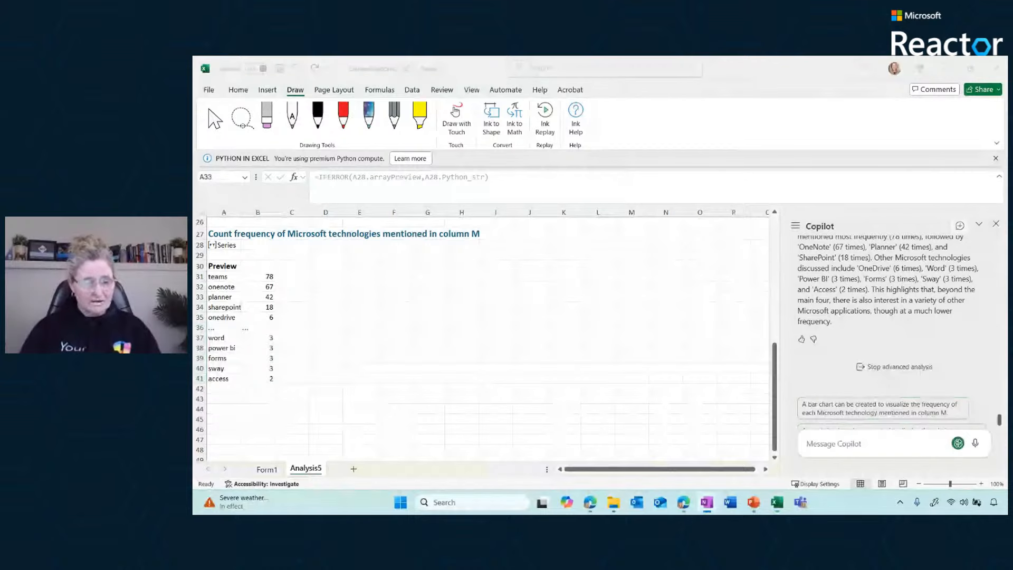
From the Form1 sheet, ask Copilot "What is the general sentiment of the responses in this survey"
left_click(255, 472)
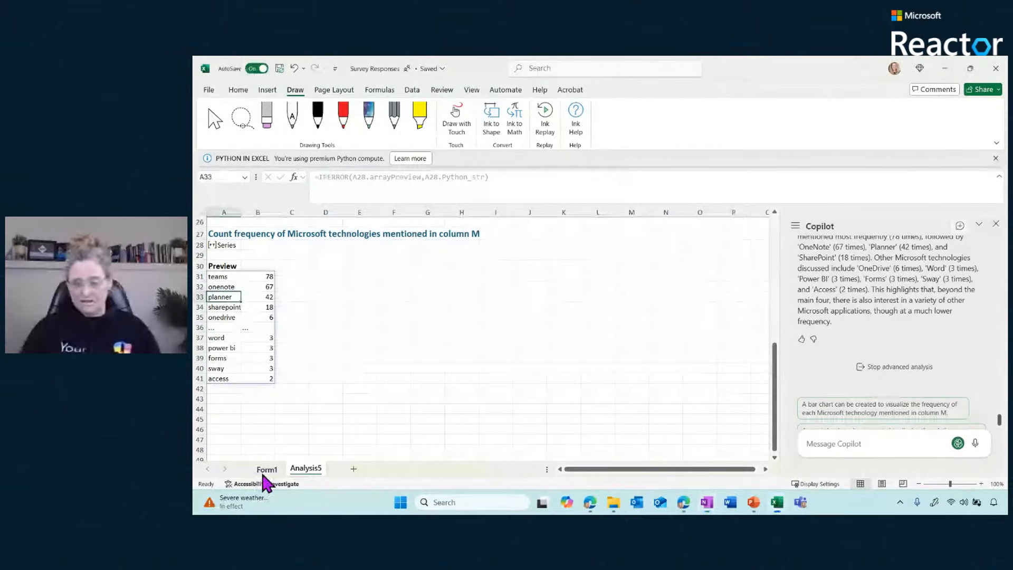
left_click(267, 469)
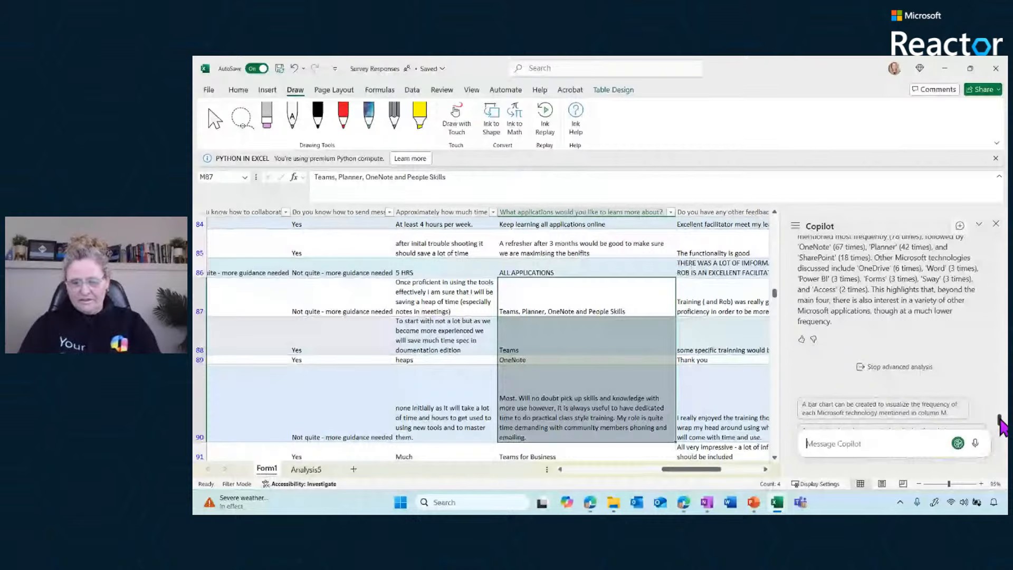
left_click(810, 443)
type("What is the gen")
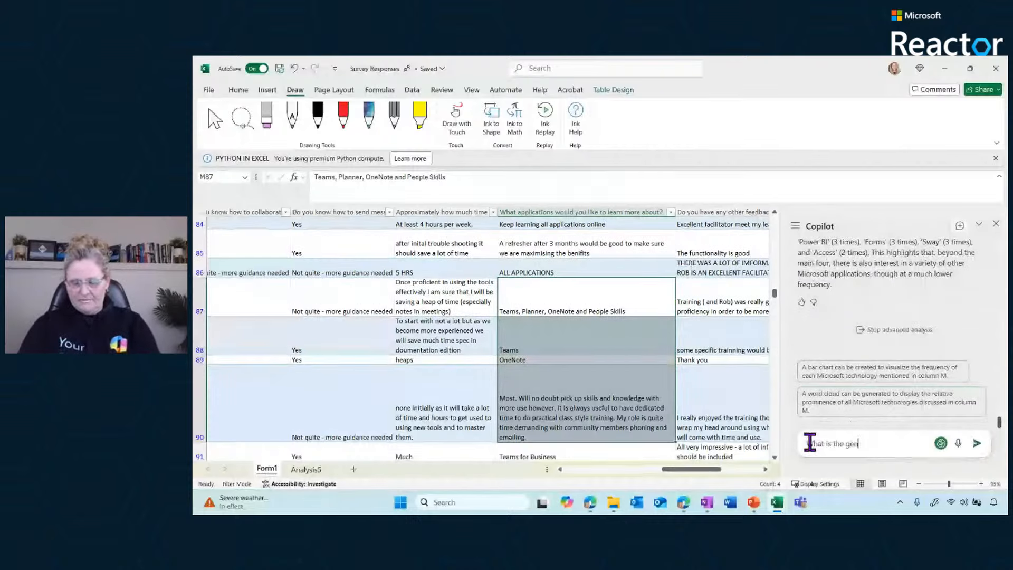
type("eral sentiment")
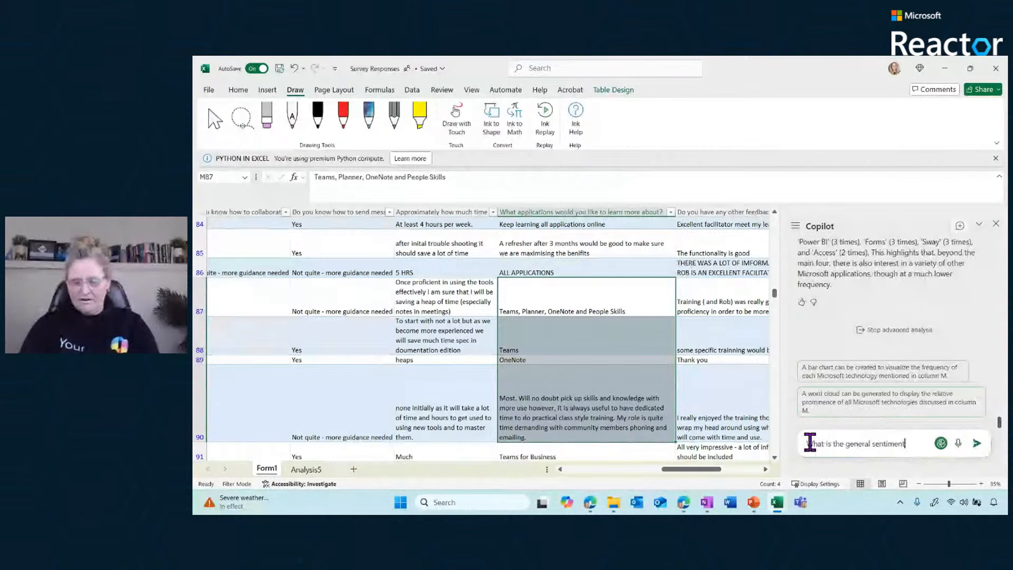
type(" of the")
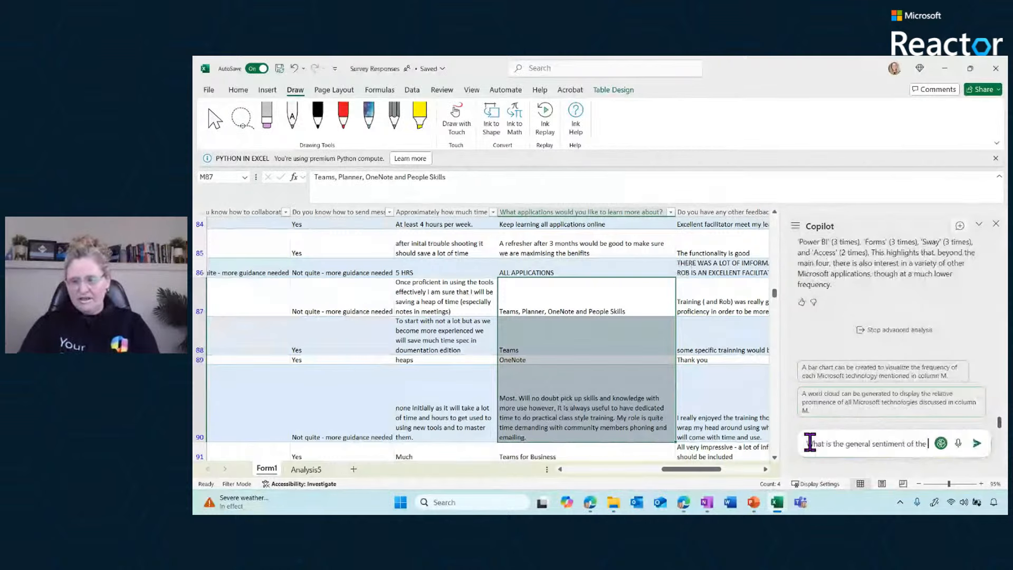
type(" responses in ")
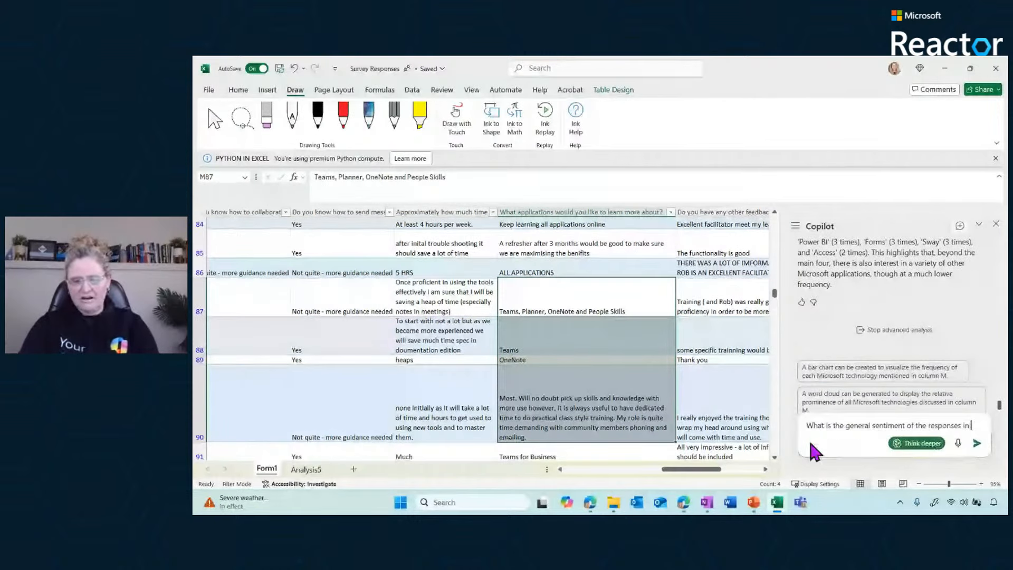
type("this surve")
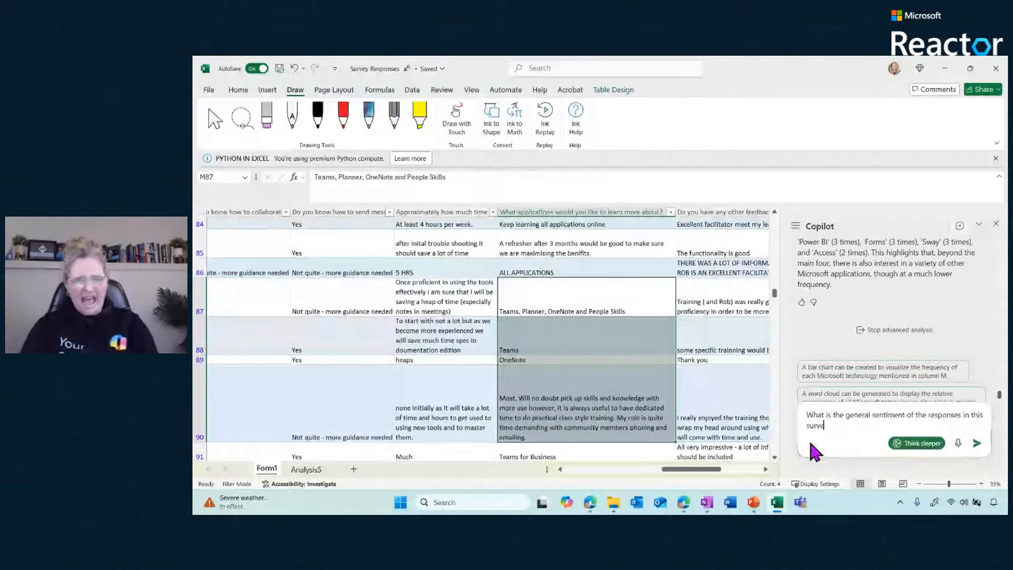
type("y")
key("Return")
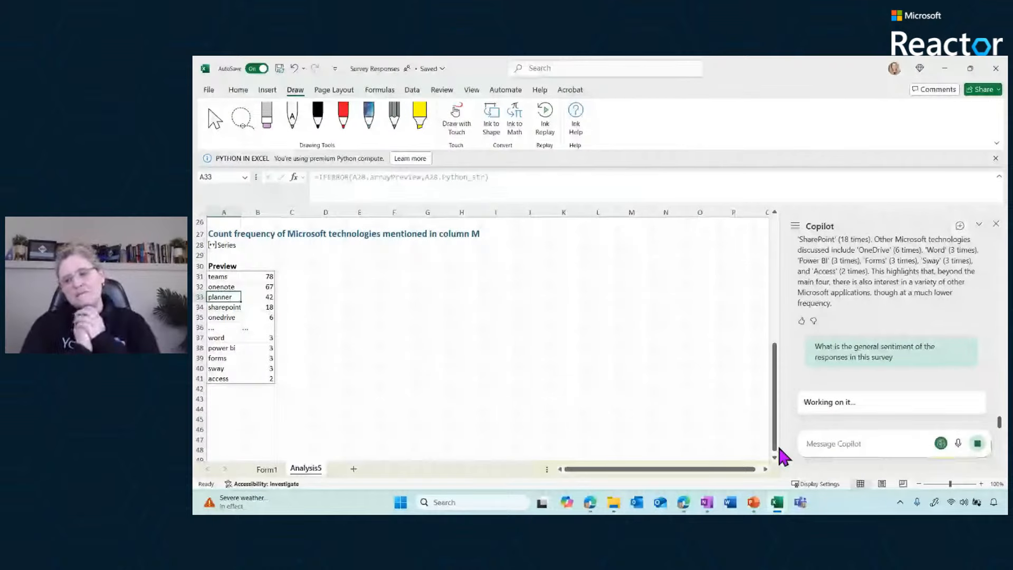
Examine the sentiment distribution section that Copilot adds below the technology counts on Analysis5
left_click(232, 399)
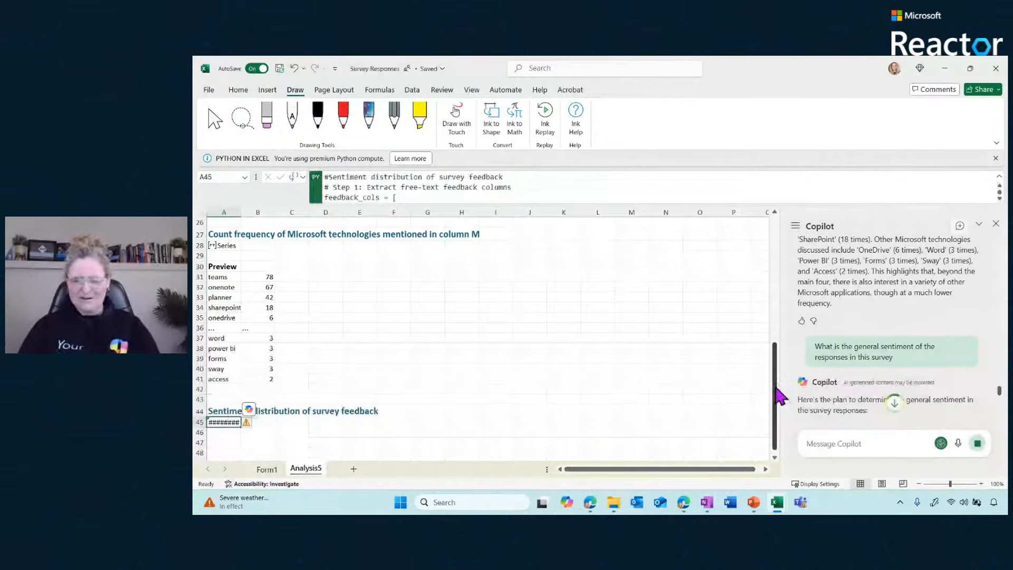
left_click_drag(775, 387, 773, 438)
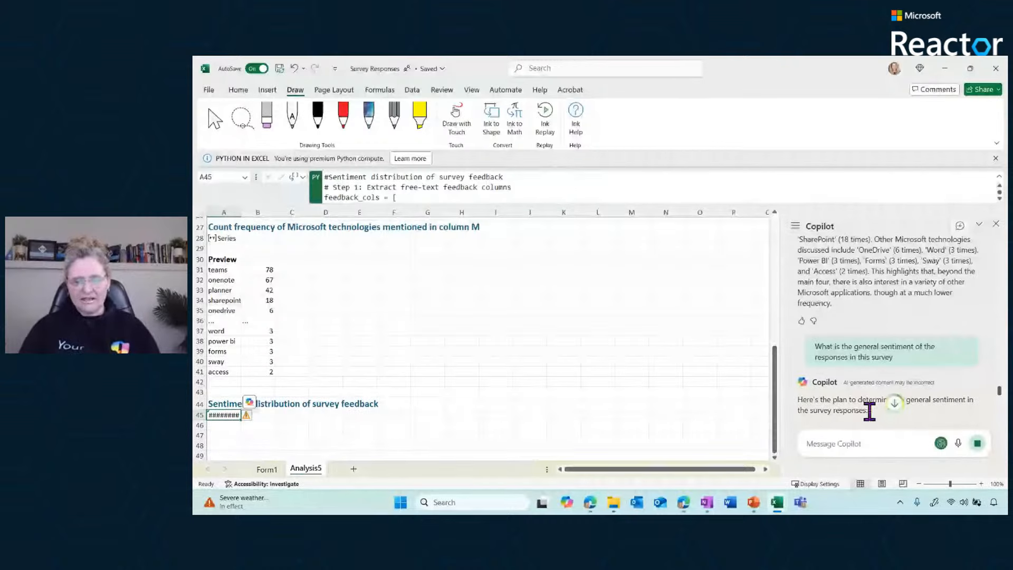
left_click(856, 439)
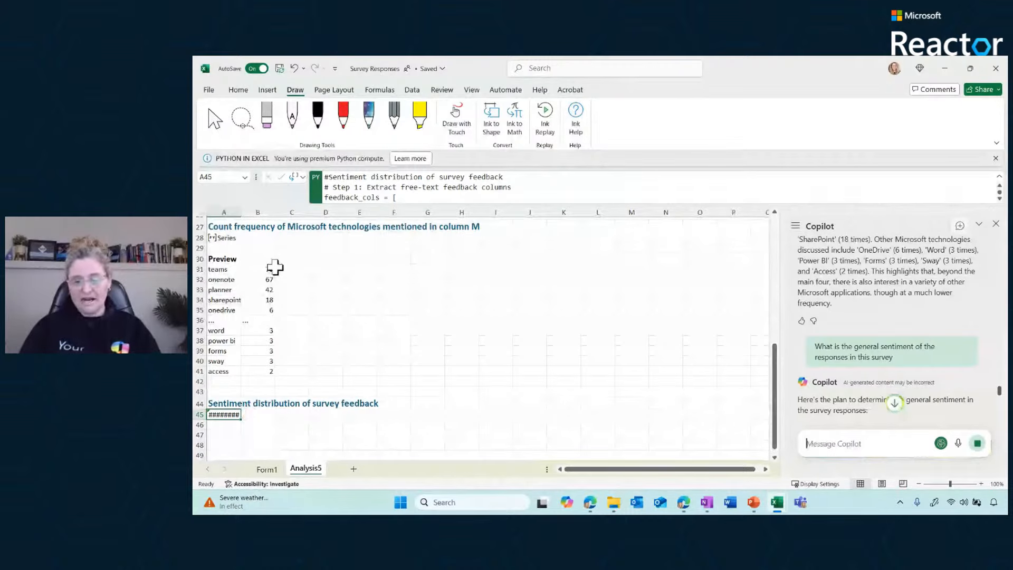
Select the technology counts table in A31:B41, stop the sentiment analysis, and ask Copilot "can you give me a chart for the frequency of microsoft tech"
left_click_drag(274, 267, 223, 369)
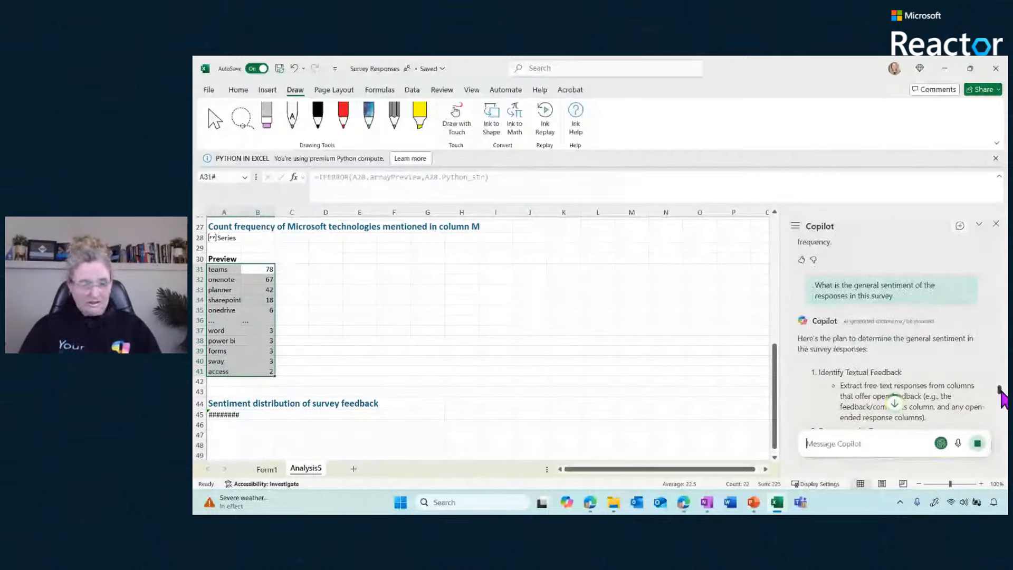
left_click_drag(1000, 395, 1001, 408)
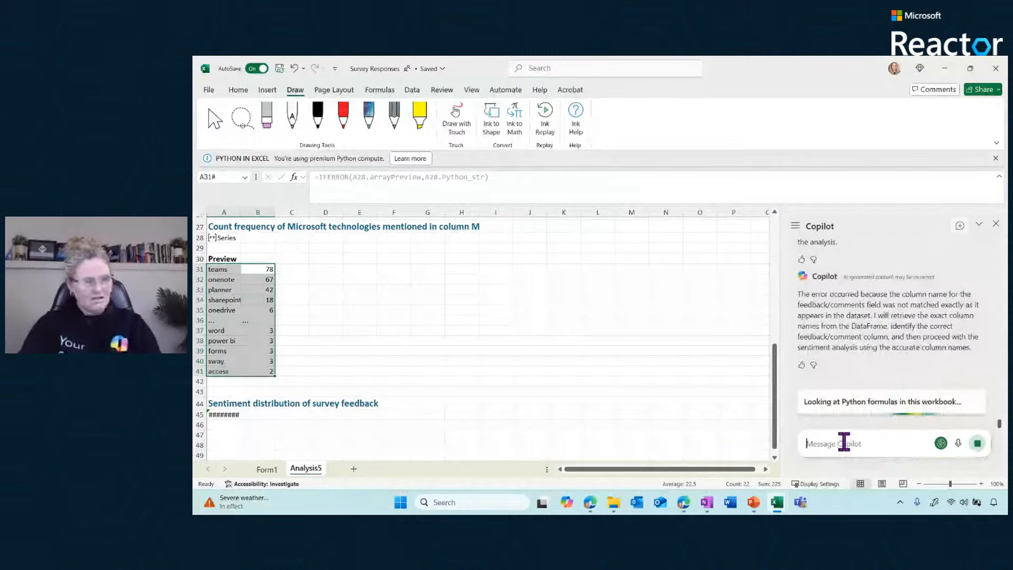
type("can you give me a c")
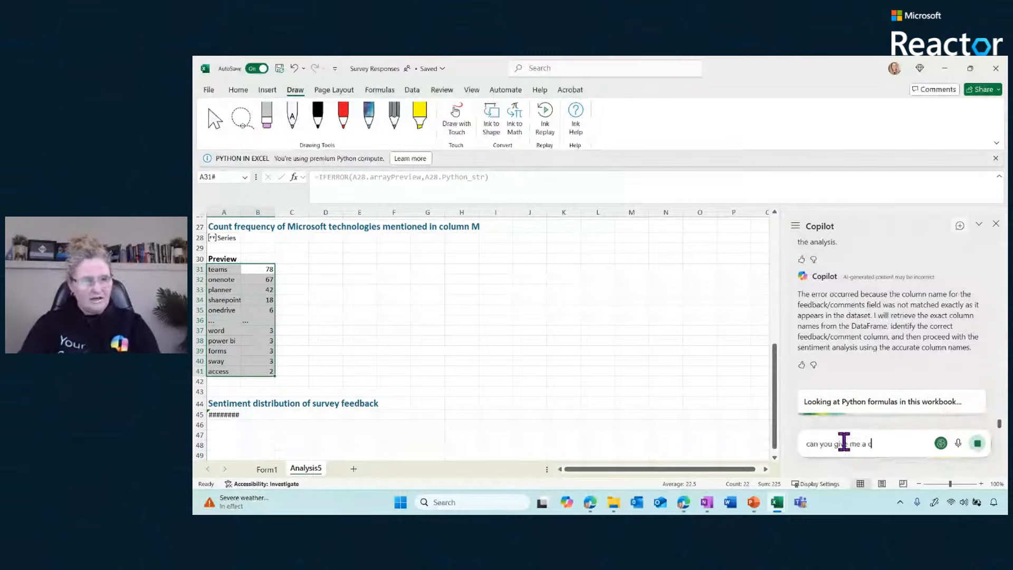
type("hart for the")
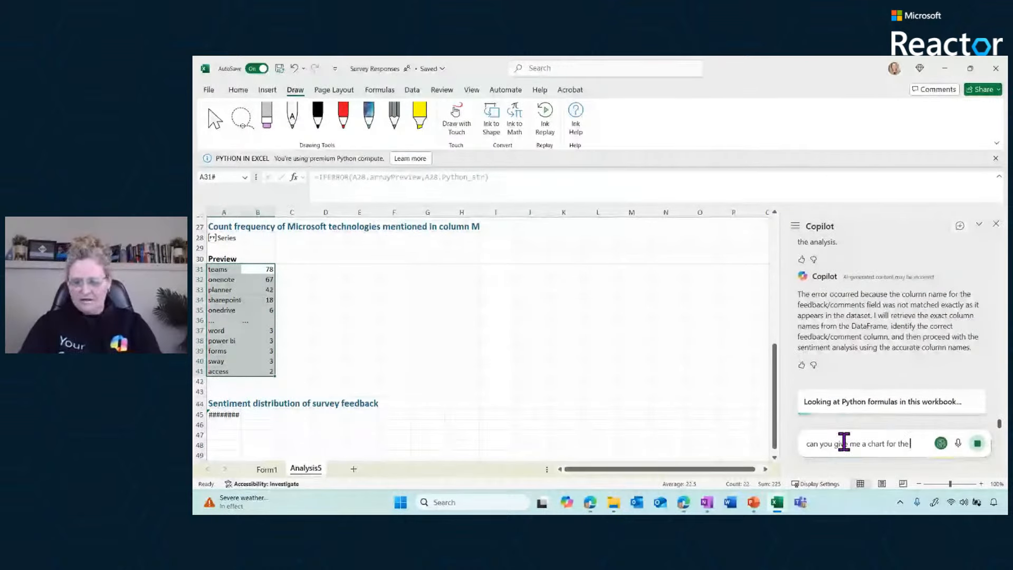
type(" frequ")
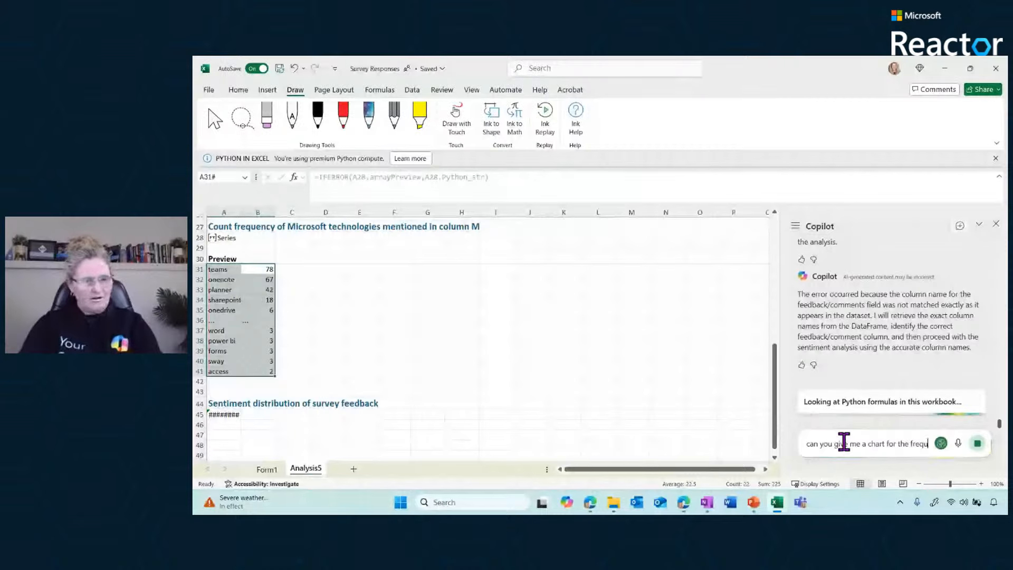
type("ency of")
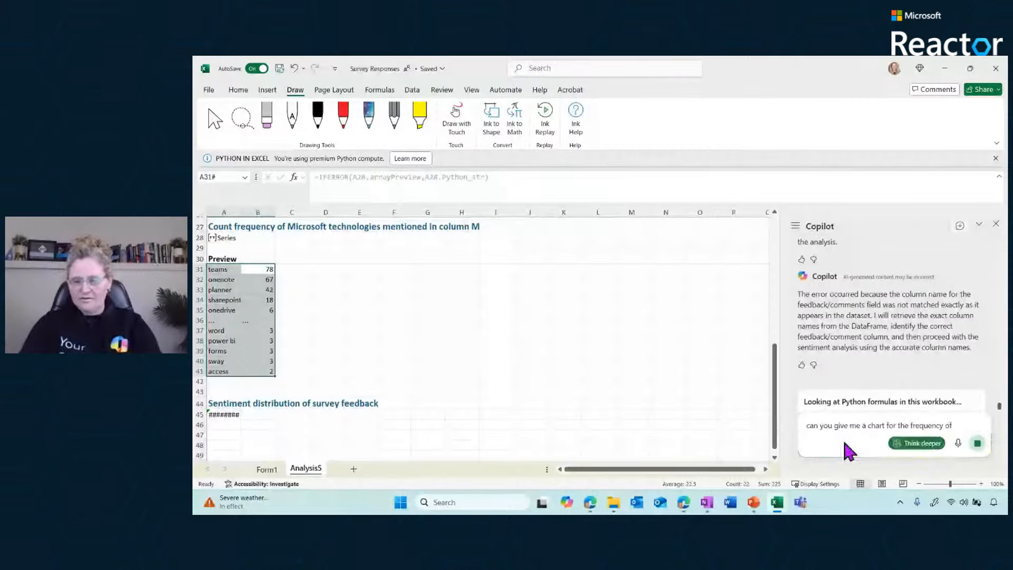
type(" microsoft ")
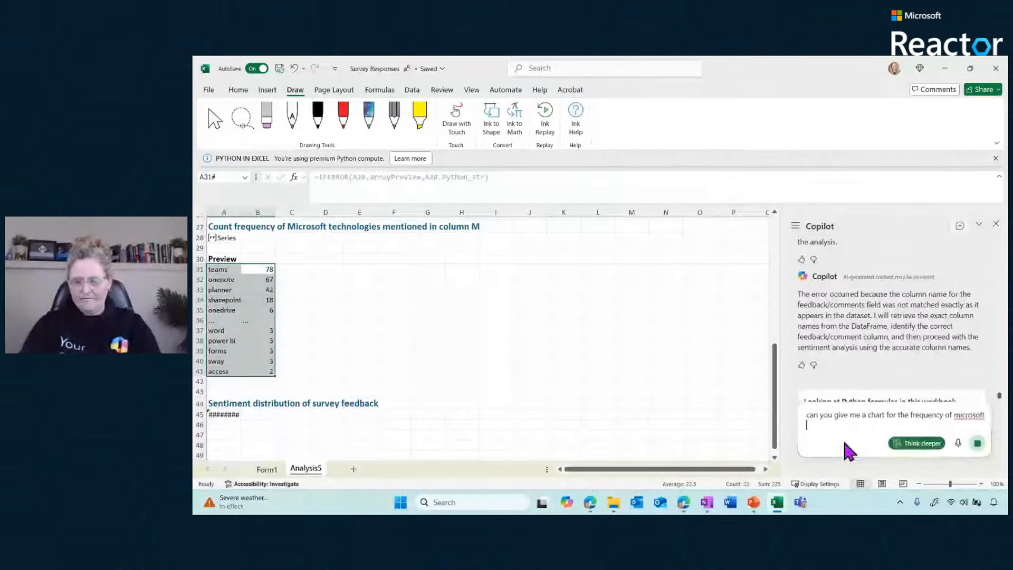
type("tech")
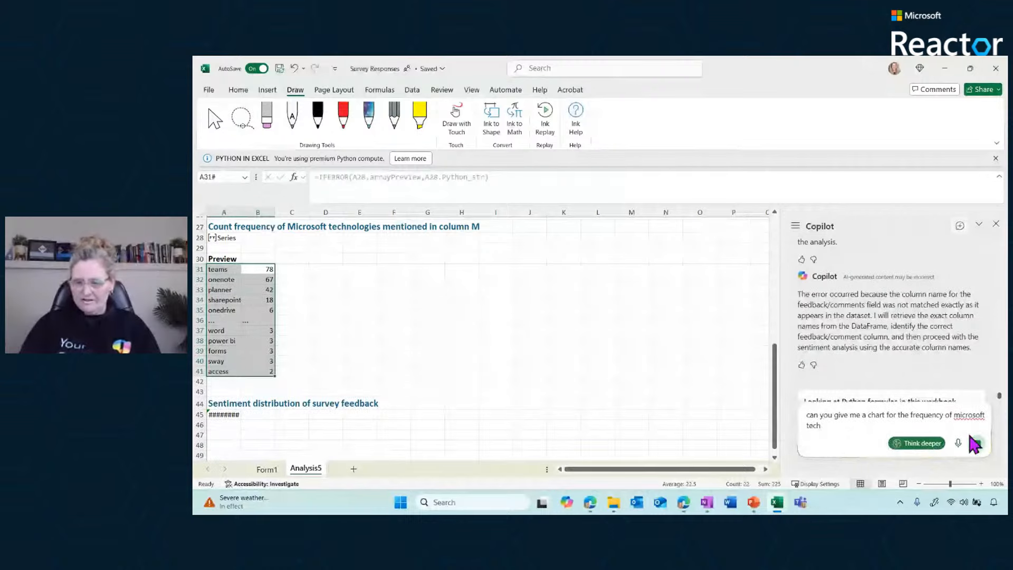
left_click(975, 444)
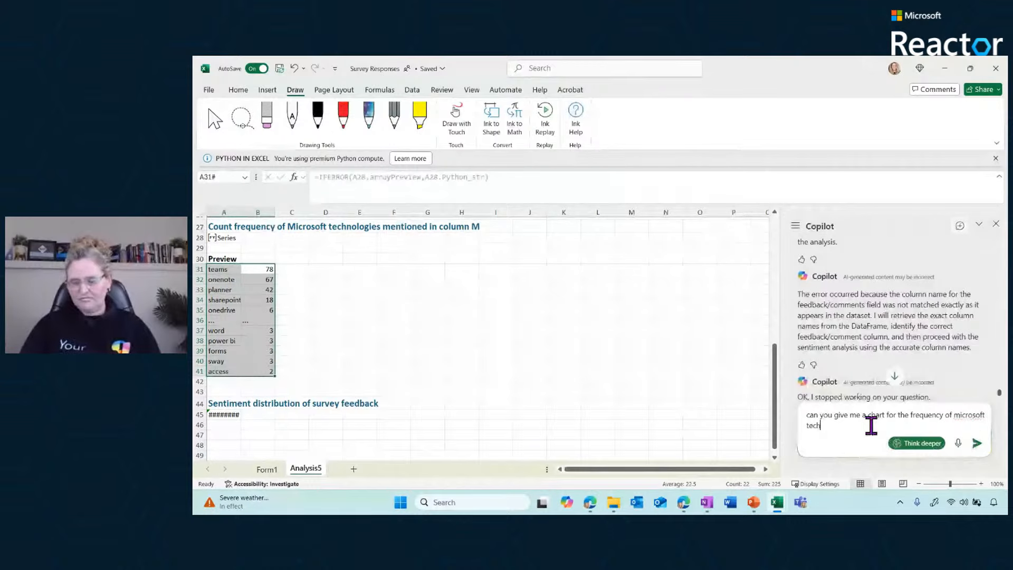
key("Return")
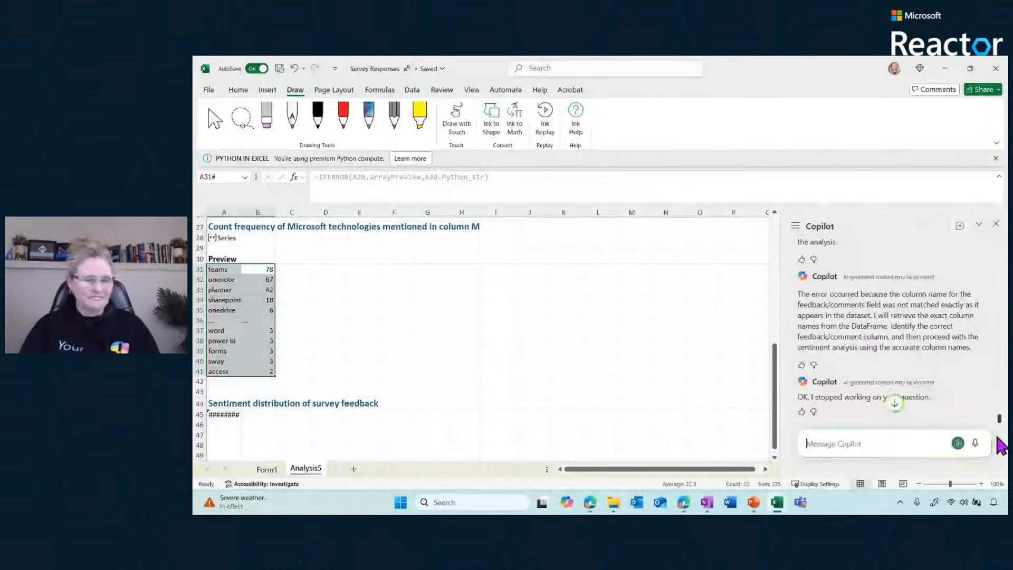
left_click(244, 300)
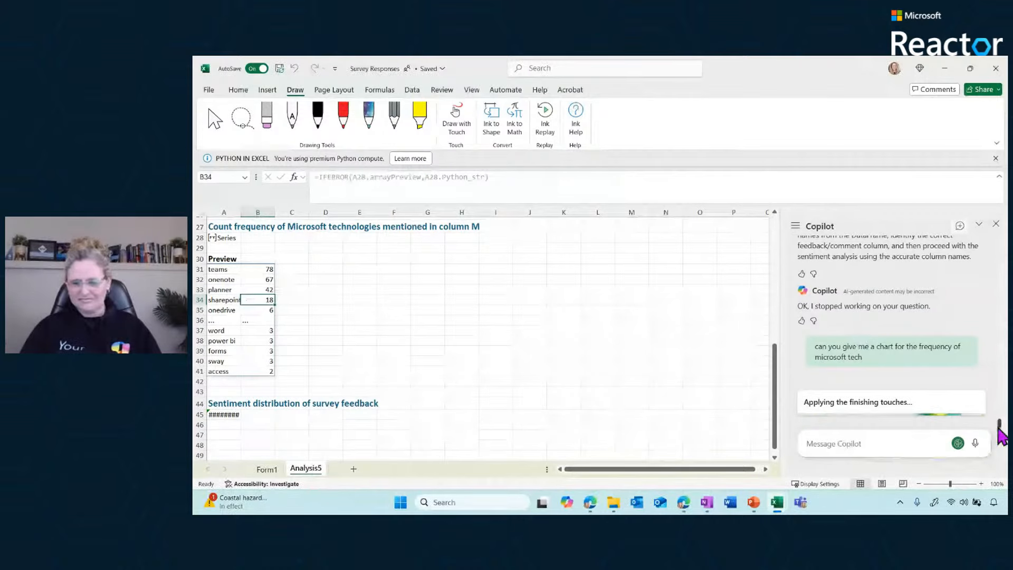
Switch to the Demo Data for Copilot workbook and review the training hours, training cost per hour and total onboarding cost columns on HR Costs
left_click(232, 307)
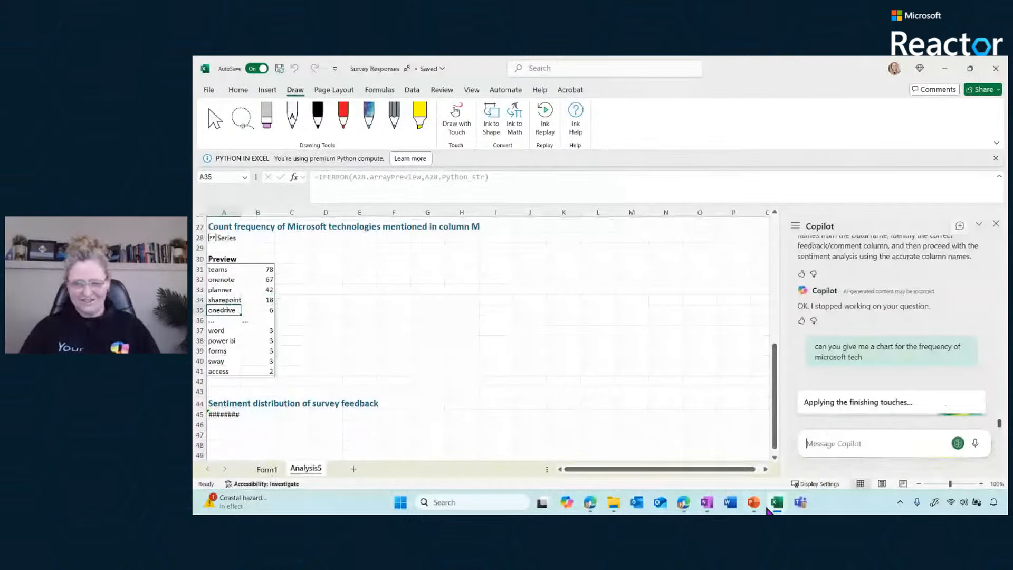
mouse_move(783, 511)
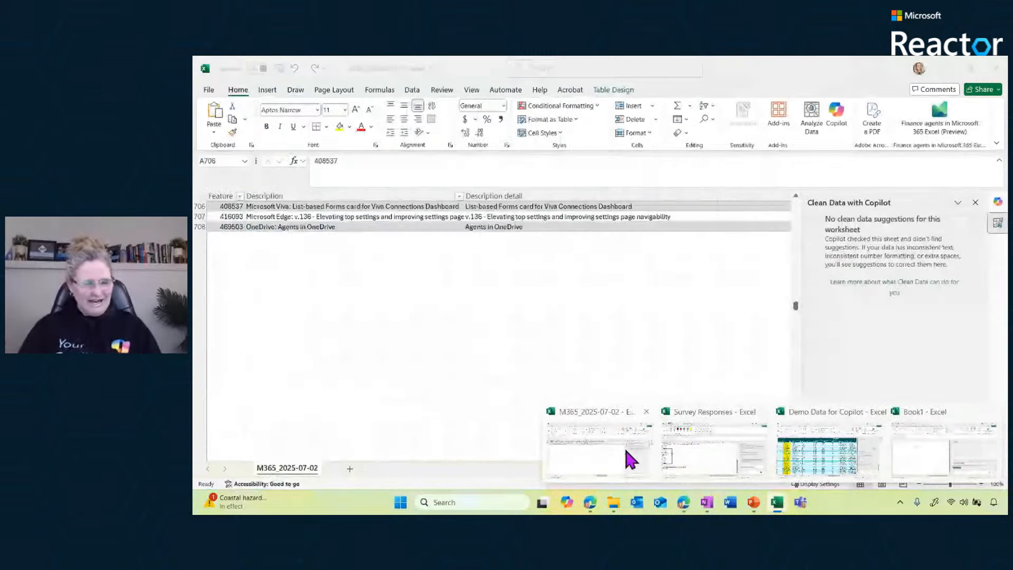
left_click(853, 448)
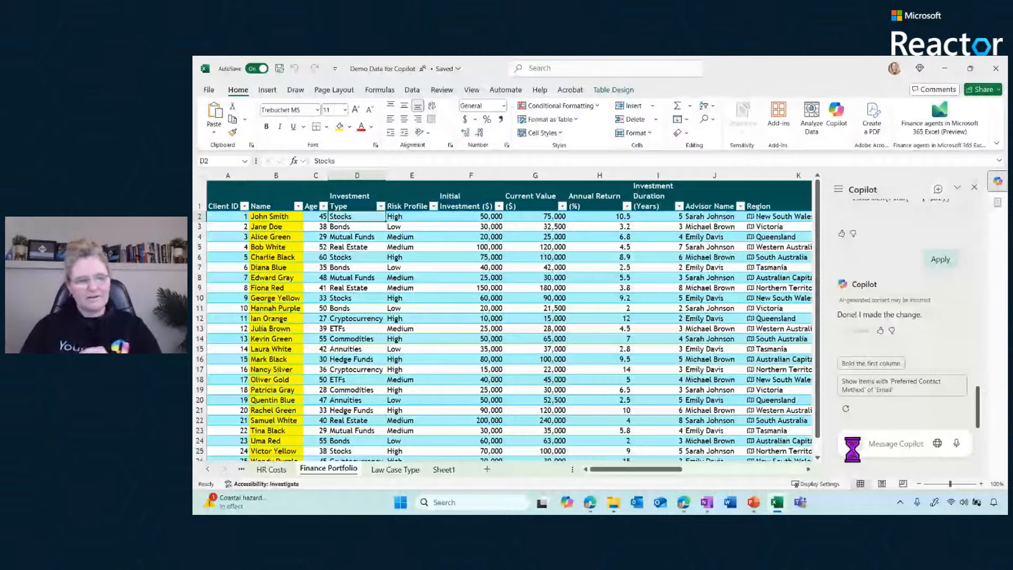
left_click(271, 469)
left_click(425, 209)
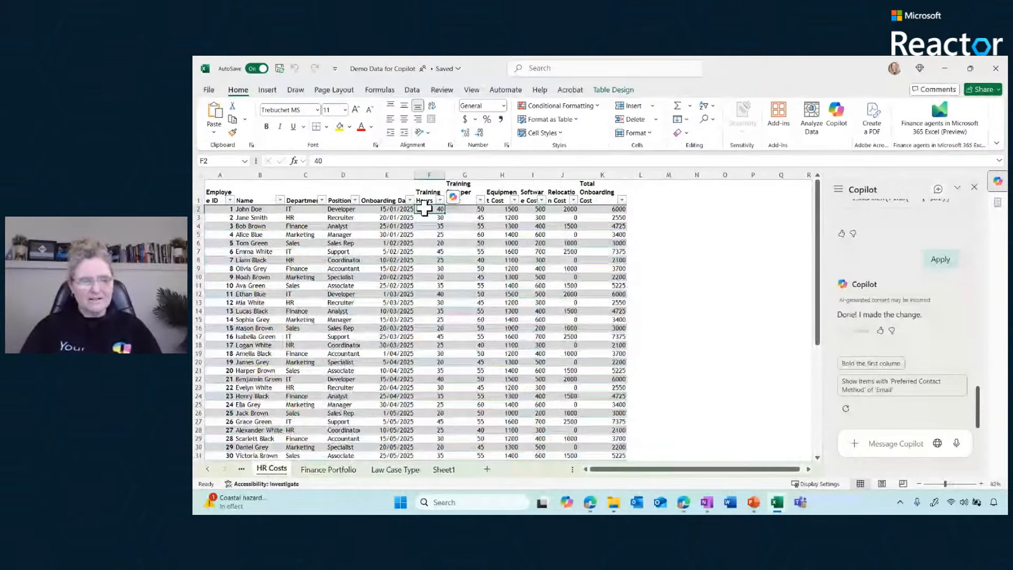
left_click(482, 218)
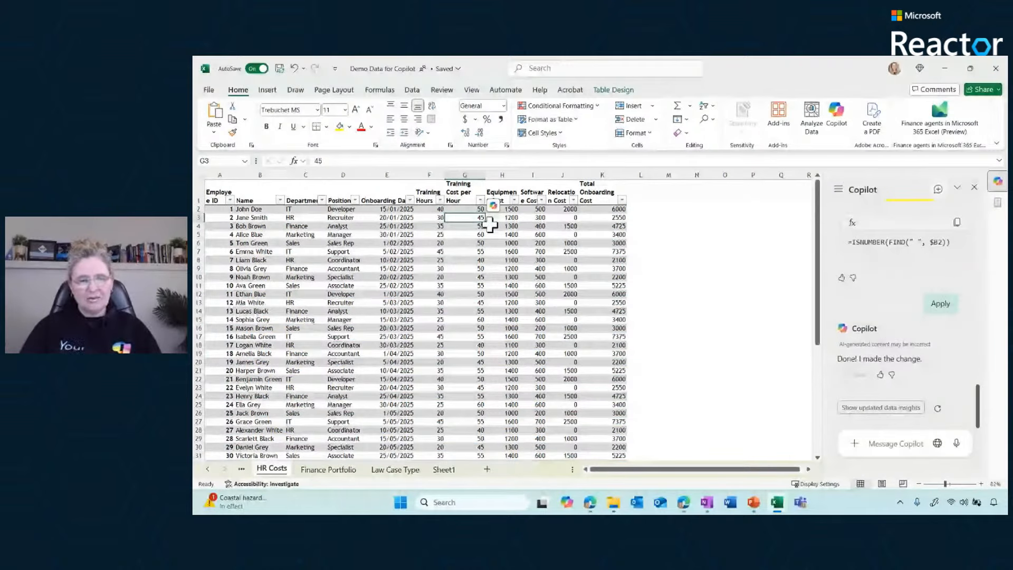
left_click(429, 208)
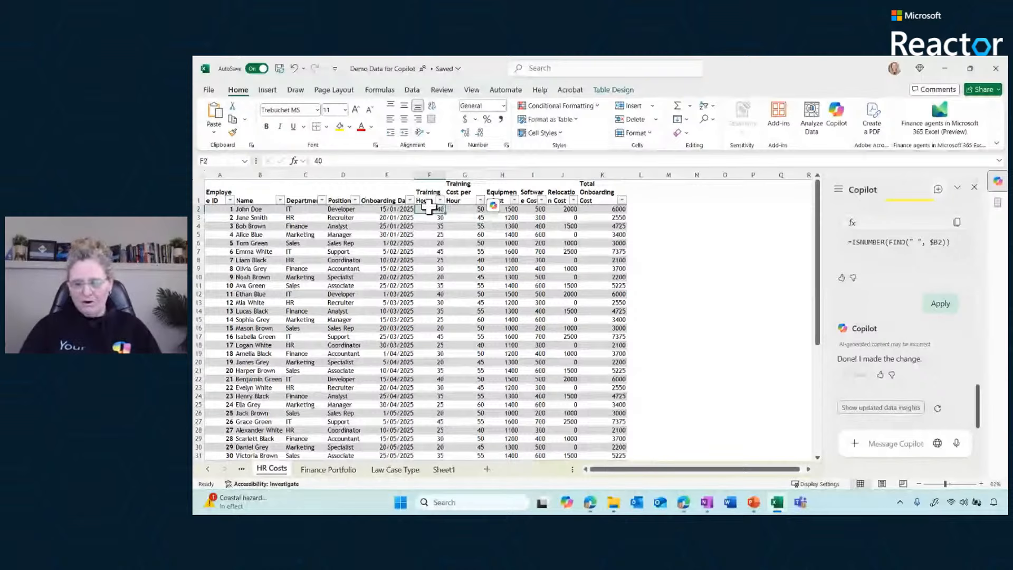
left_click(603, 217)
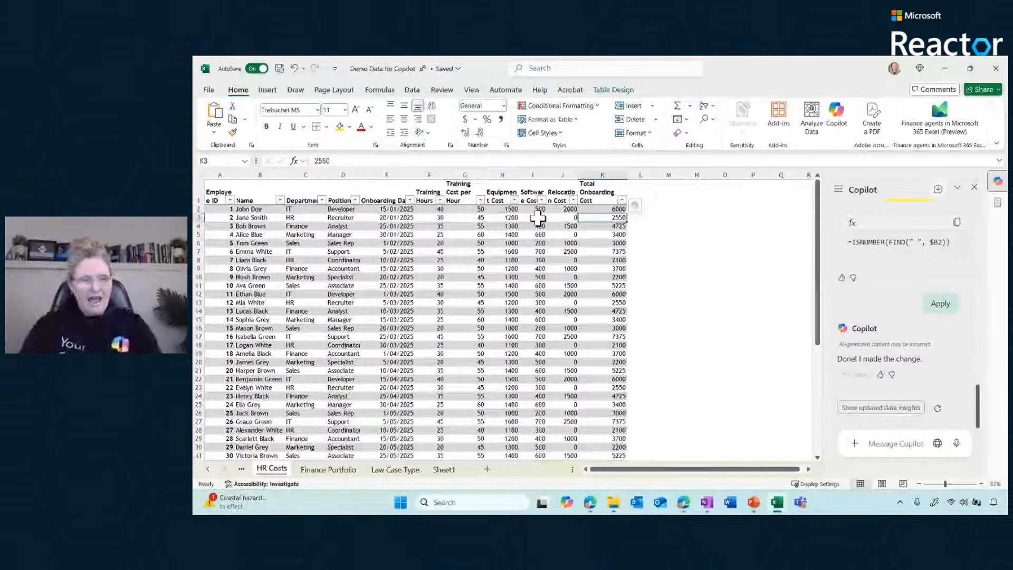
Ask Copilot "please insert a formula column on how much did it cost us for our training hours" on the HR Costs sheet
left_click(885, 443)
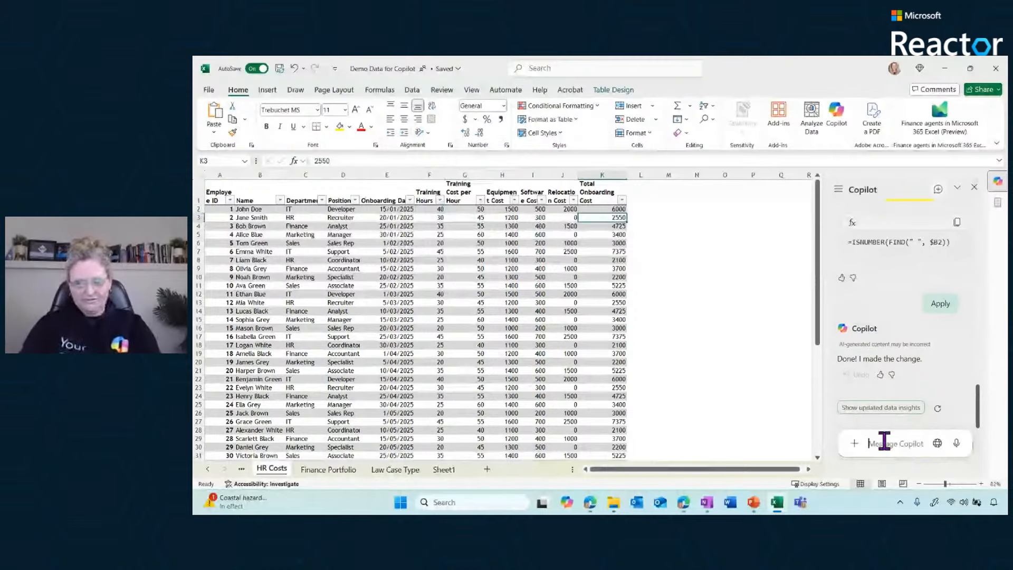
type("how mi")
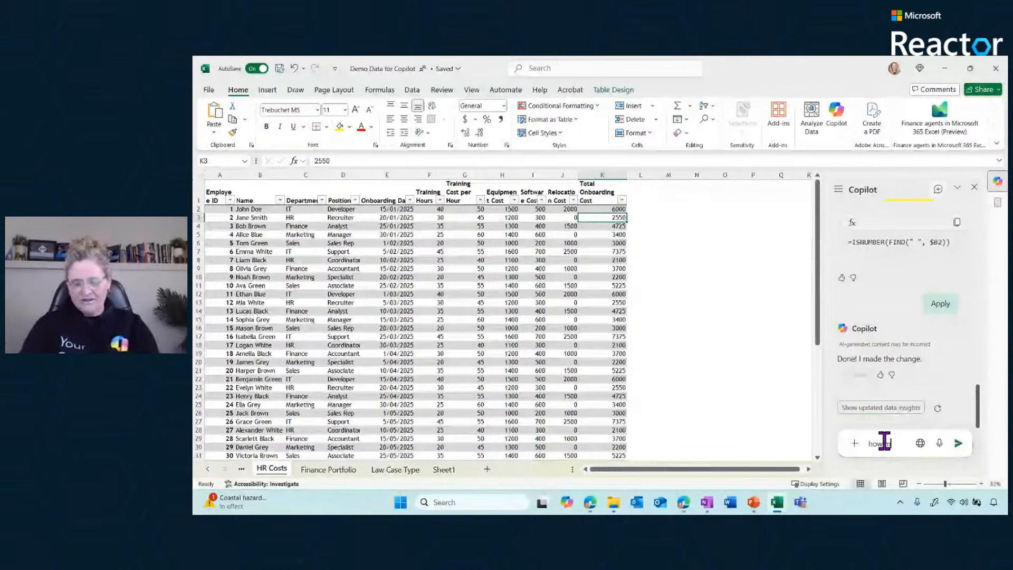
type("uch did i")
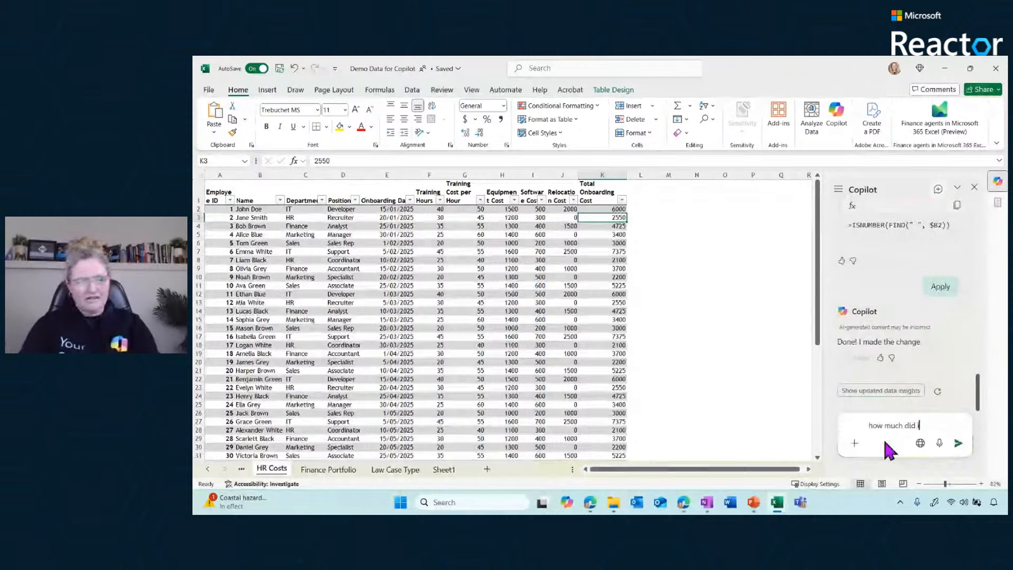
type("t cost us f")
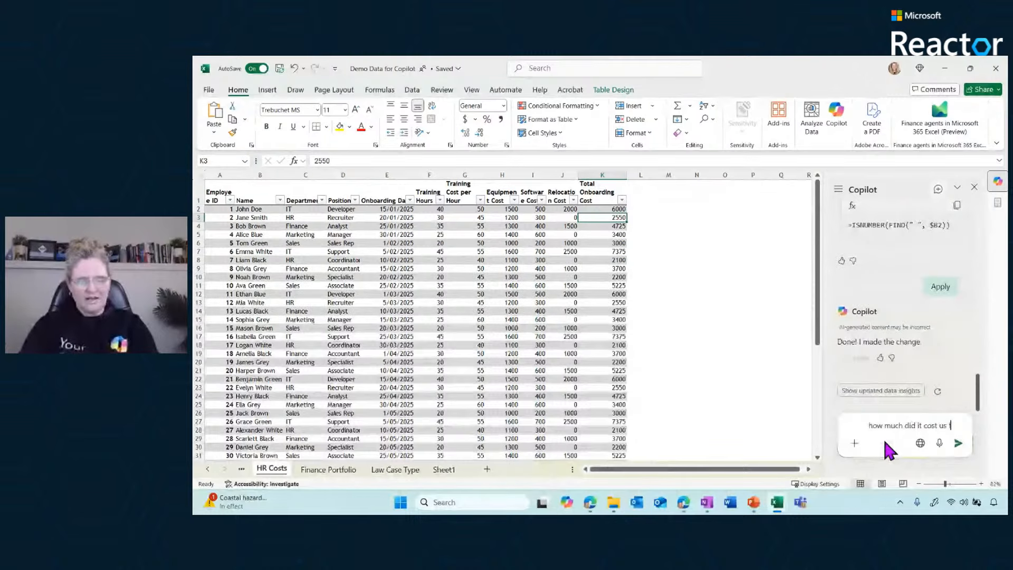
type("or our training hours")
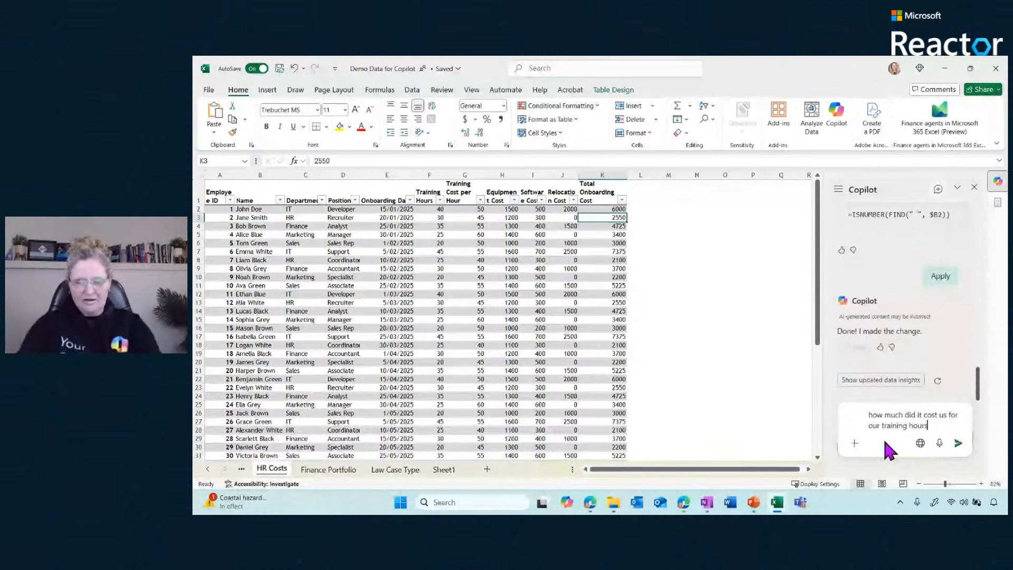
key("ctrl+Home")
type("plea")
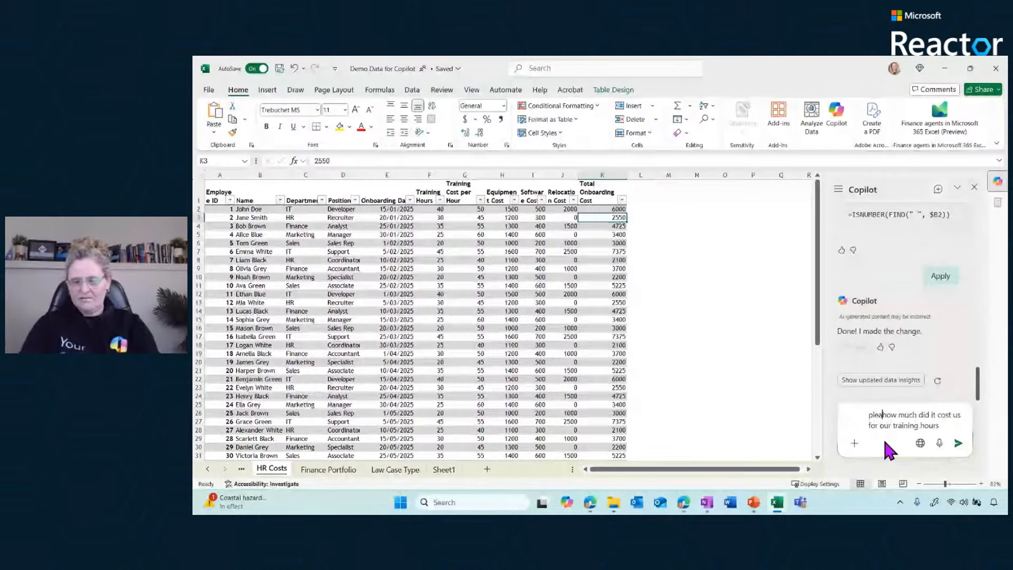
type("se inser")
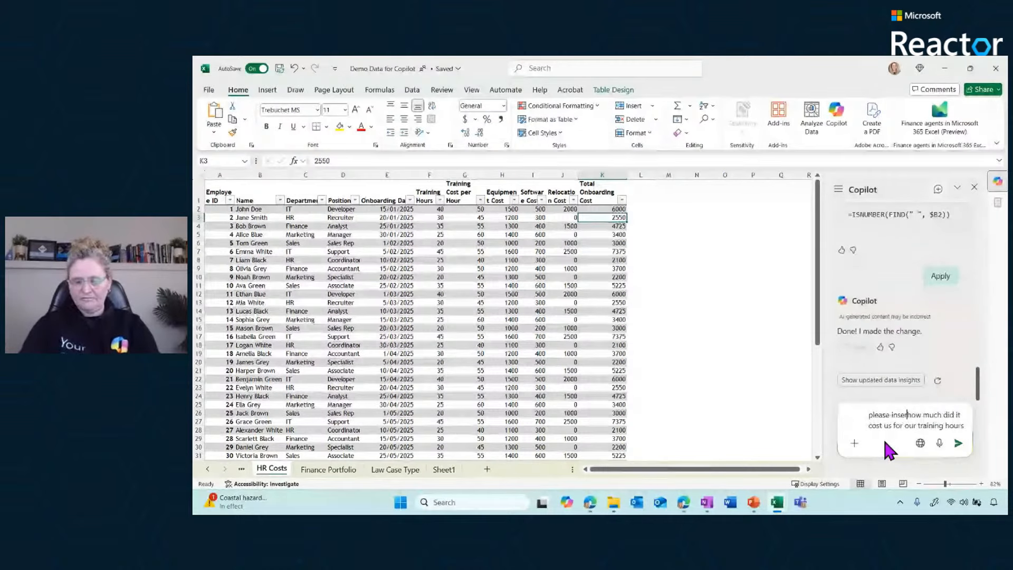
type("t a formula colum")
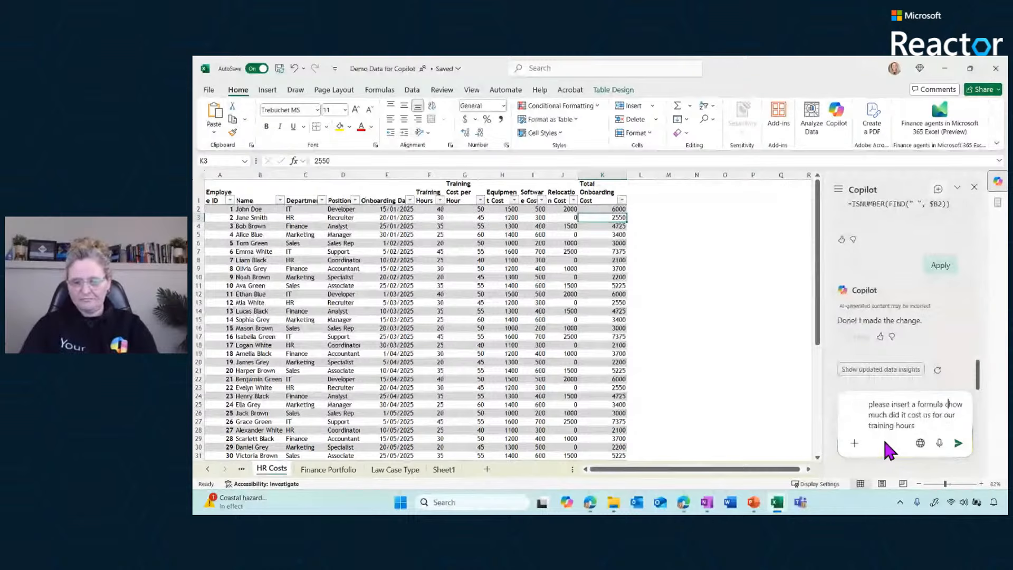
type("n on")
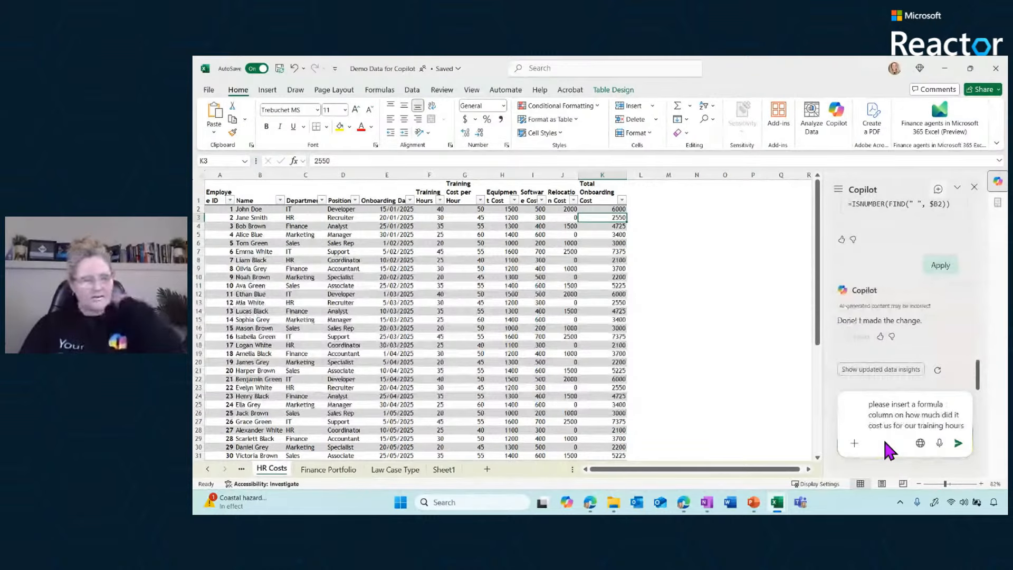
left_click(956, 443)
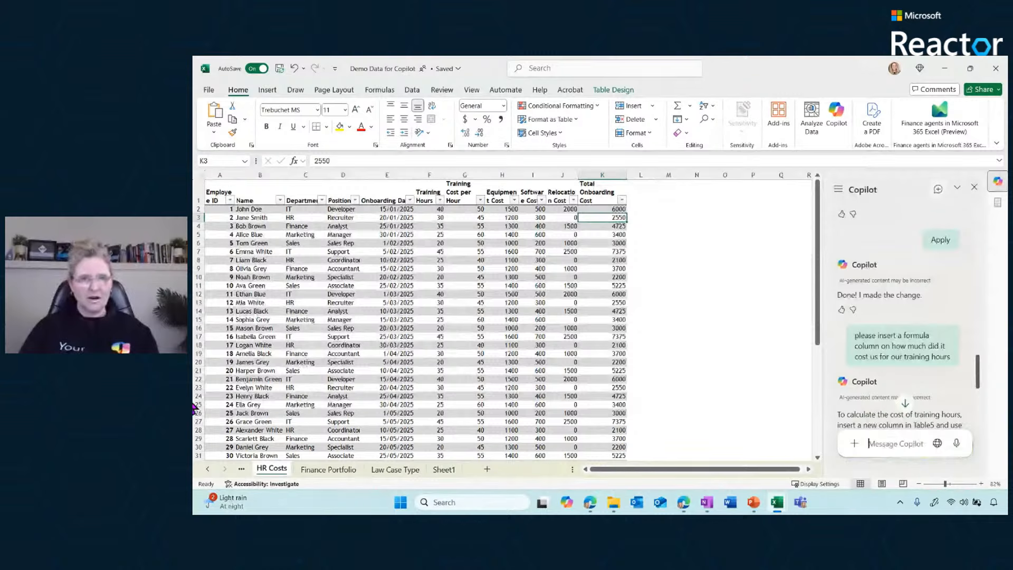
Check Copilot's reply about the training cost column, and look for the requested technology chart on Analysis5 in the Survey Responses workbook
left_click(193, 430)
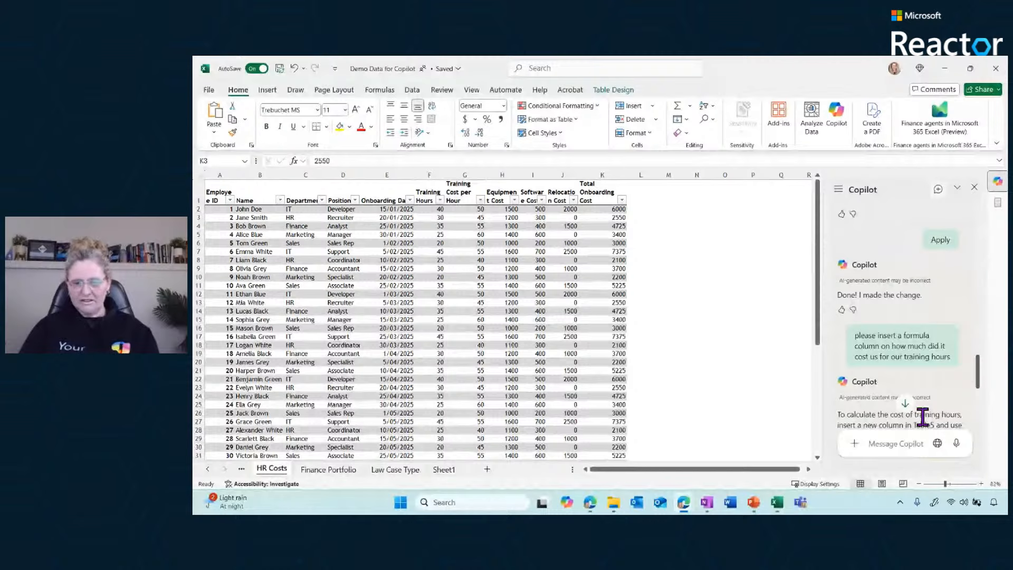
left_click_drag(922, 417, 978, 422)
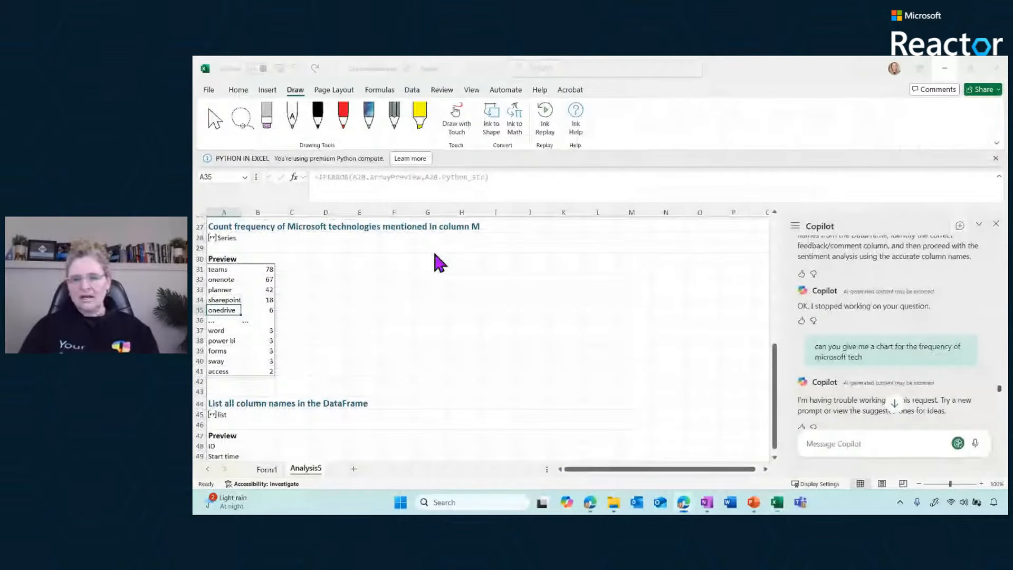
left_click(775, 376)
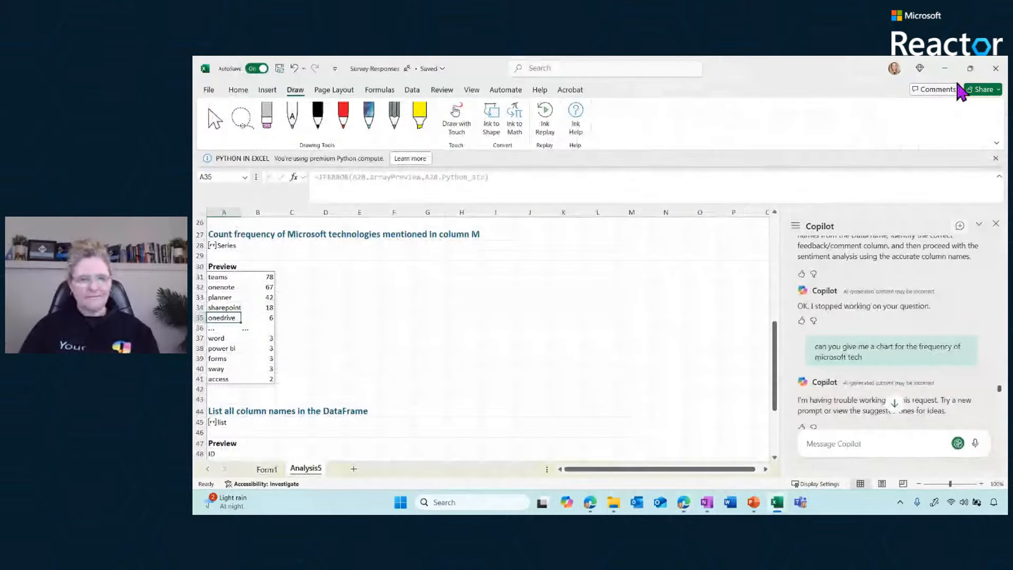
Minimise the Survey Responses workbook and advance the presentation to the slide of frequently asked questions about Copilot in Excel
left_click(945, 68)
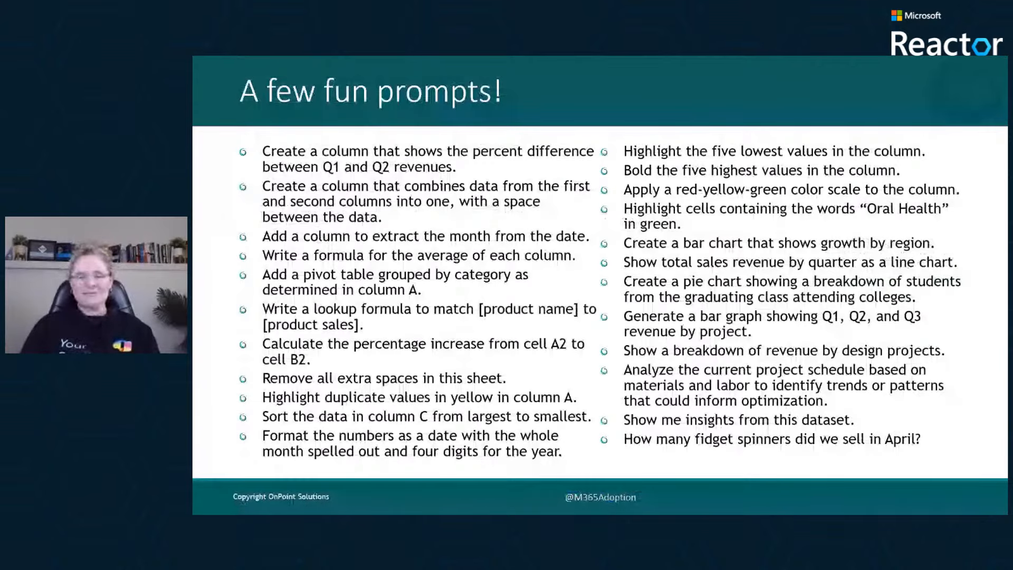
left_click(664, 308)
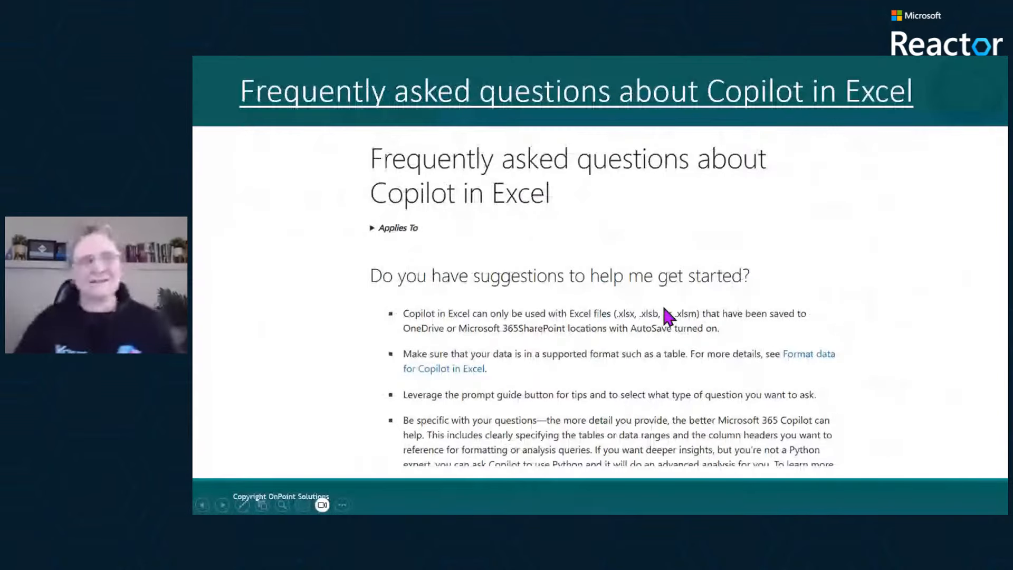